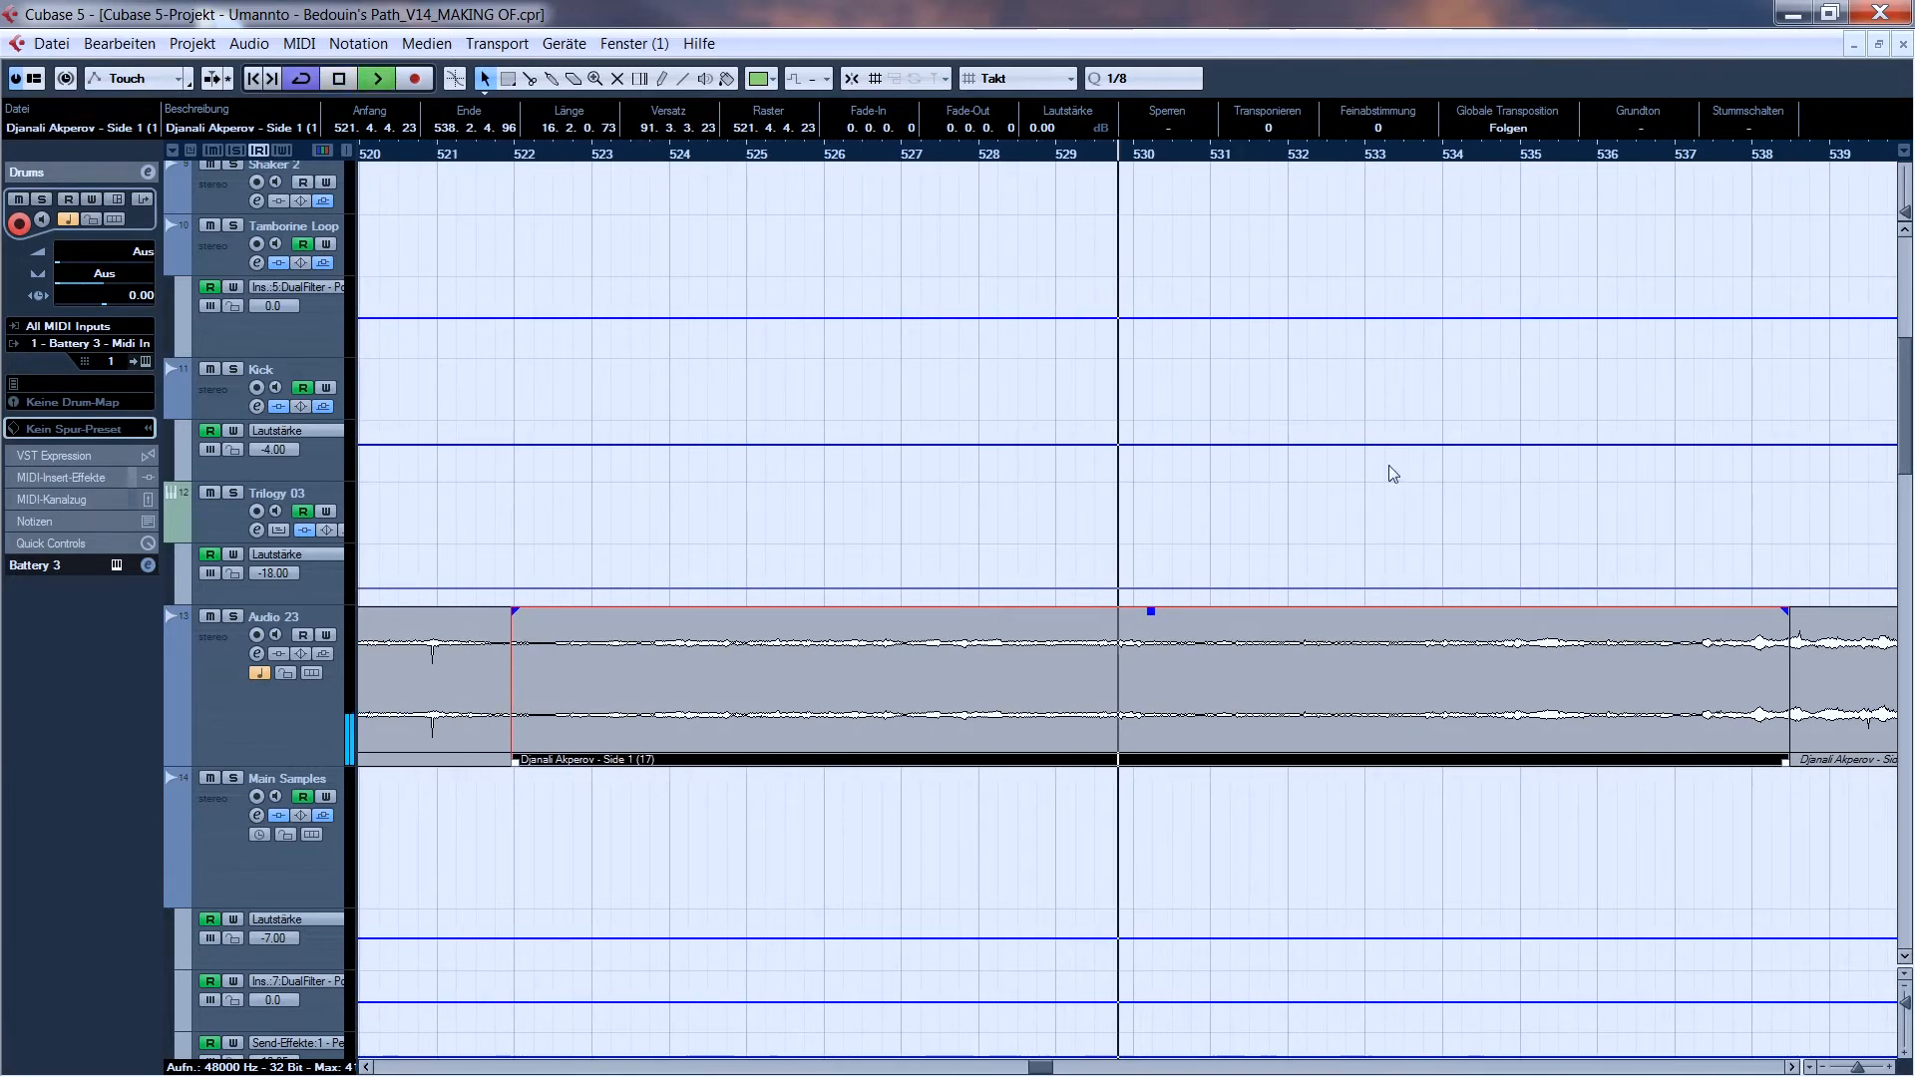
- Audition the original recording on the Audio 23 track from about bar 534 and stop playback
click(1484, 157)
key(space)
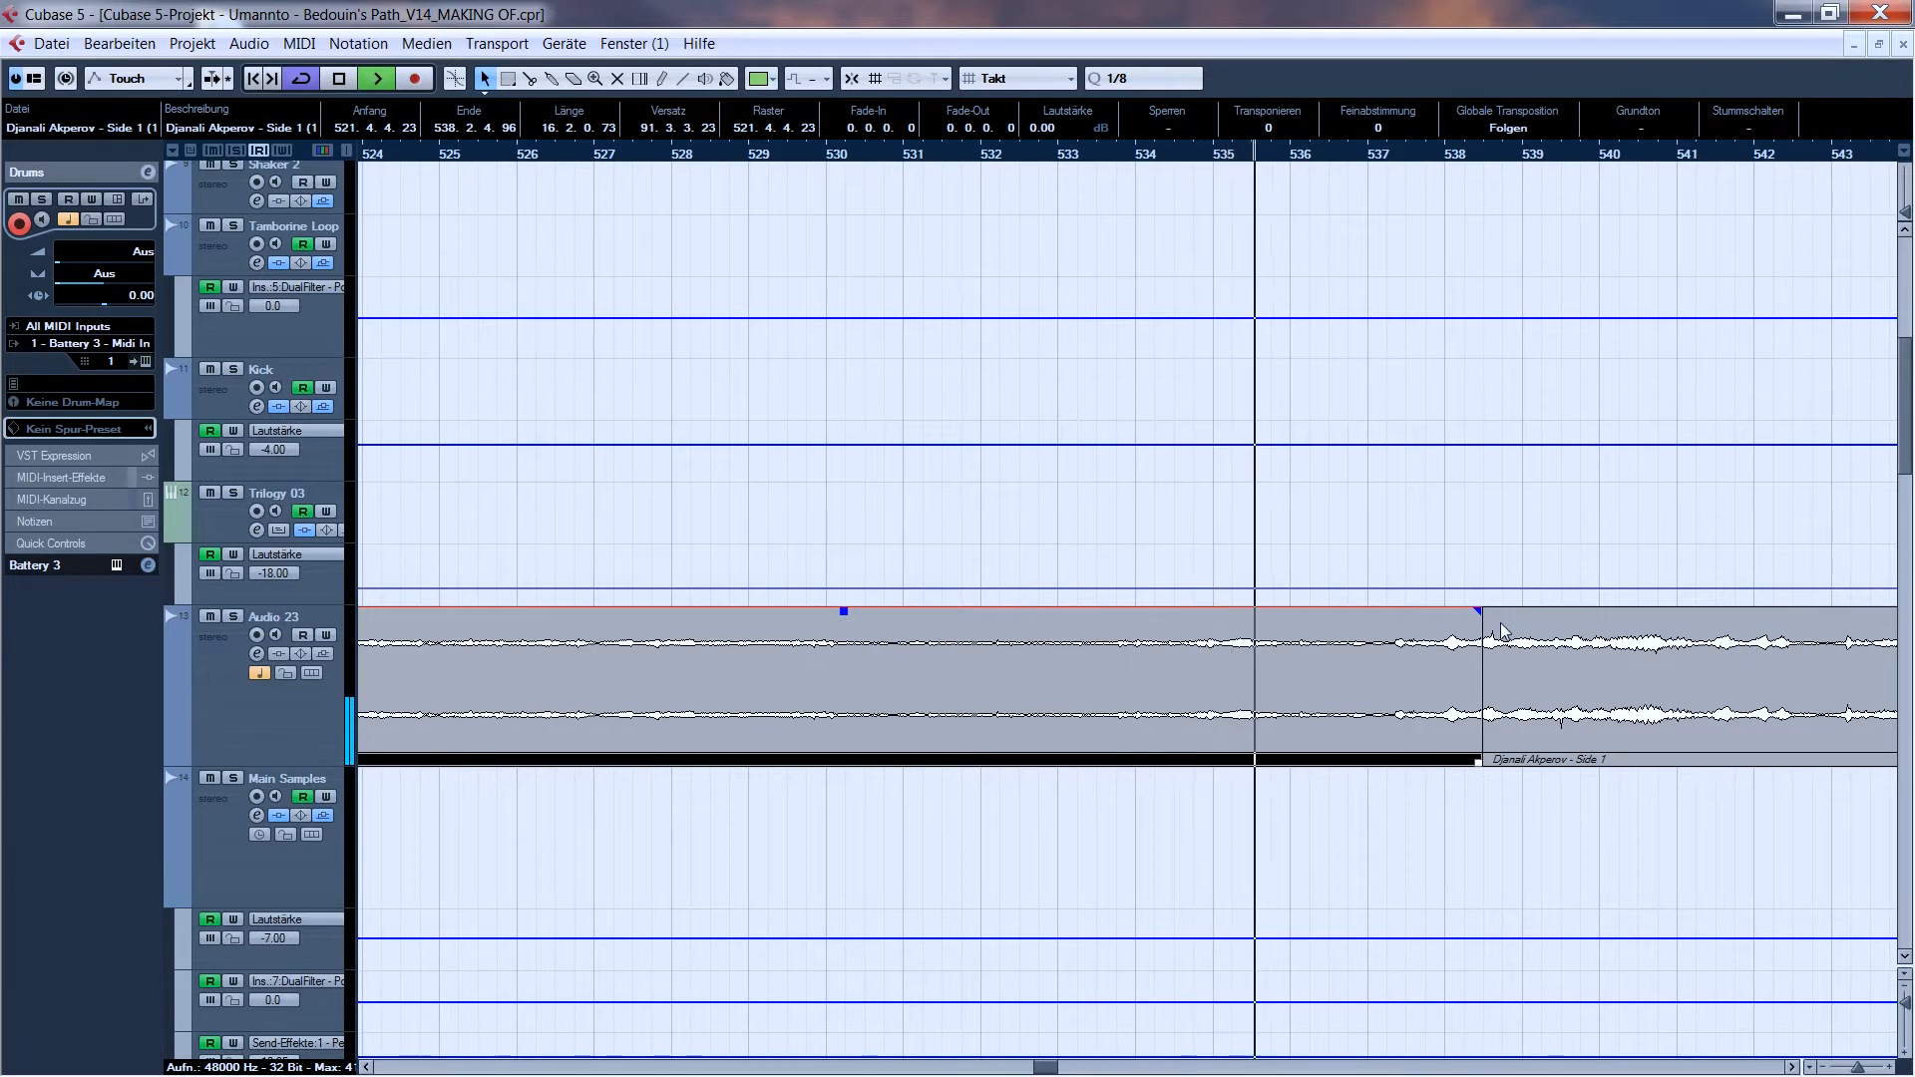
click(1195, 157)
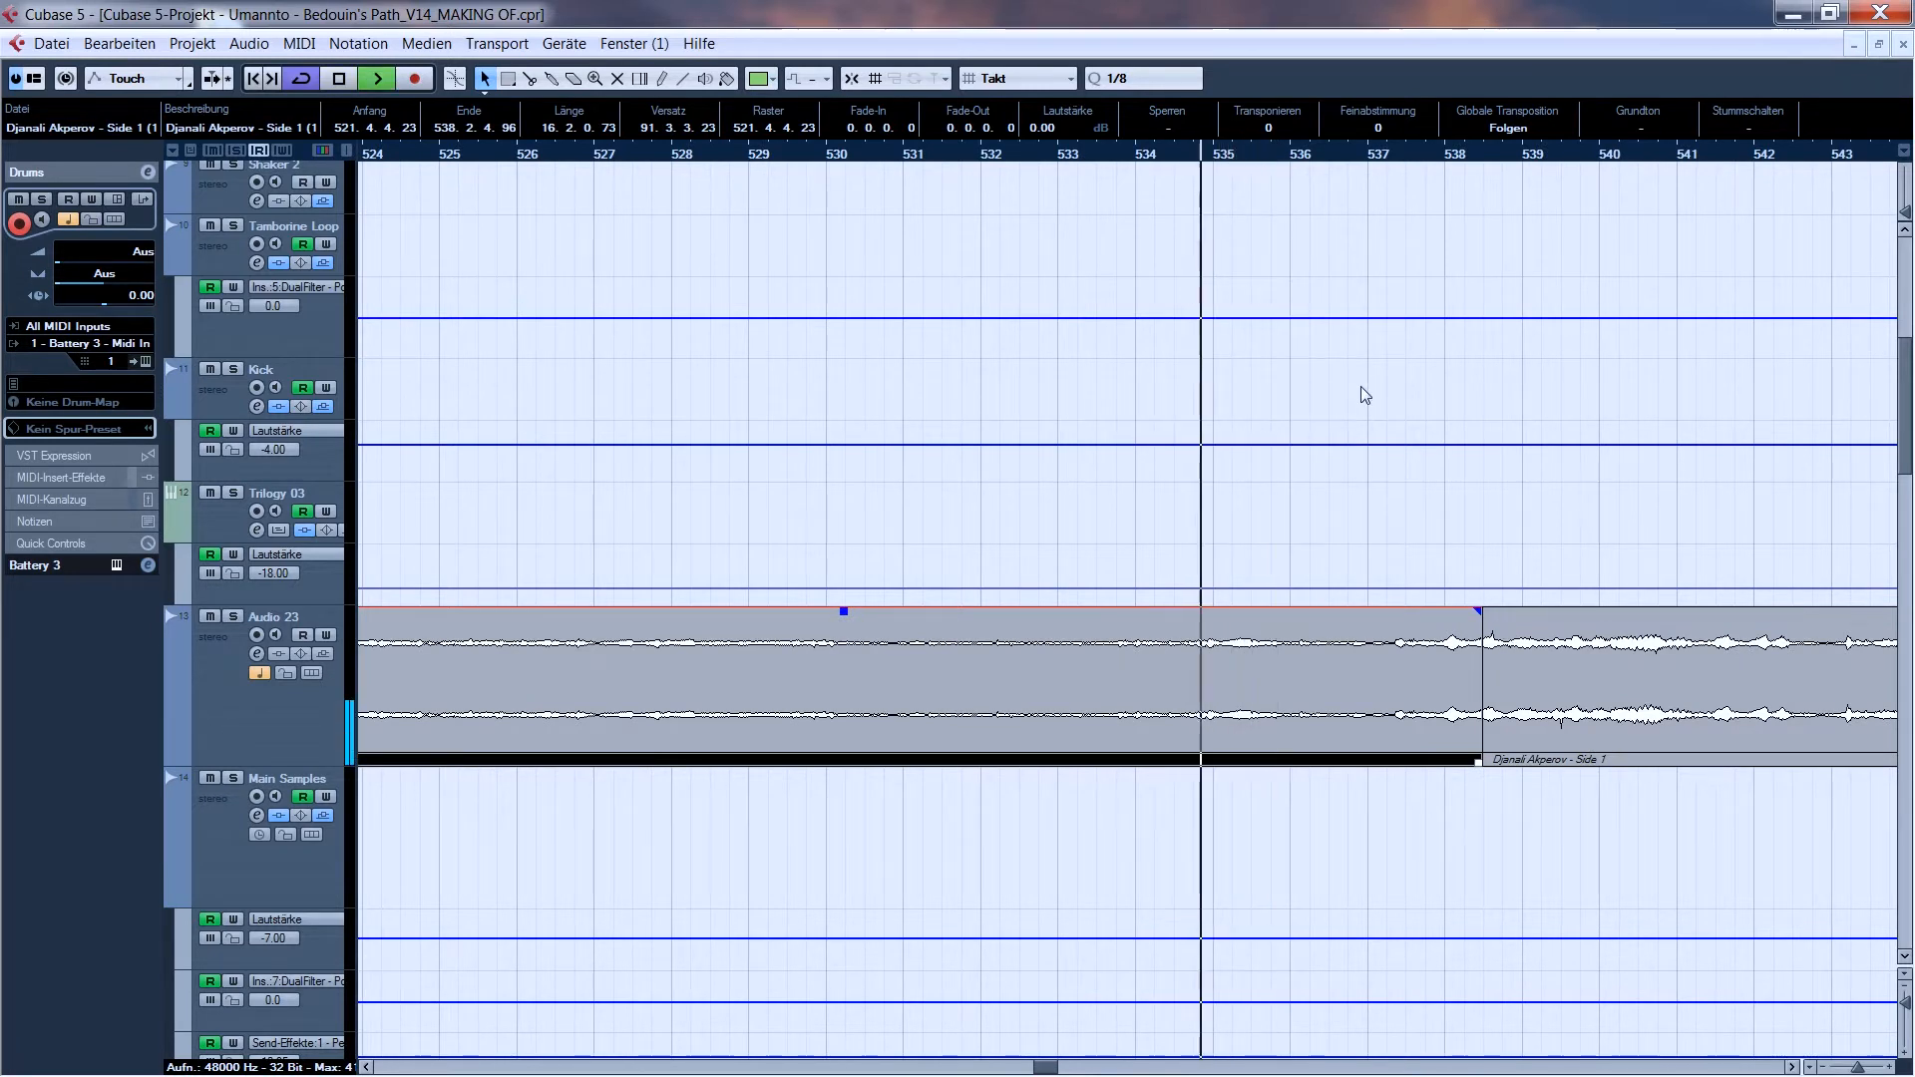
key(space)
- Solo the Main Samples track and audition its chopped clips from bar 417
drag(1856, 1069, 1850, 1069)
click(1294, 880)
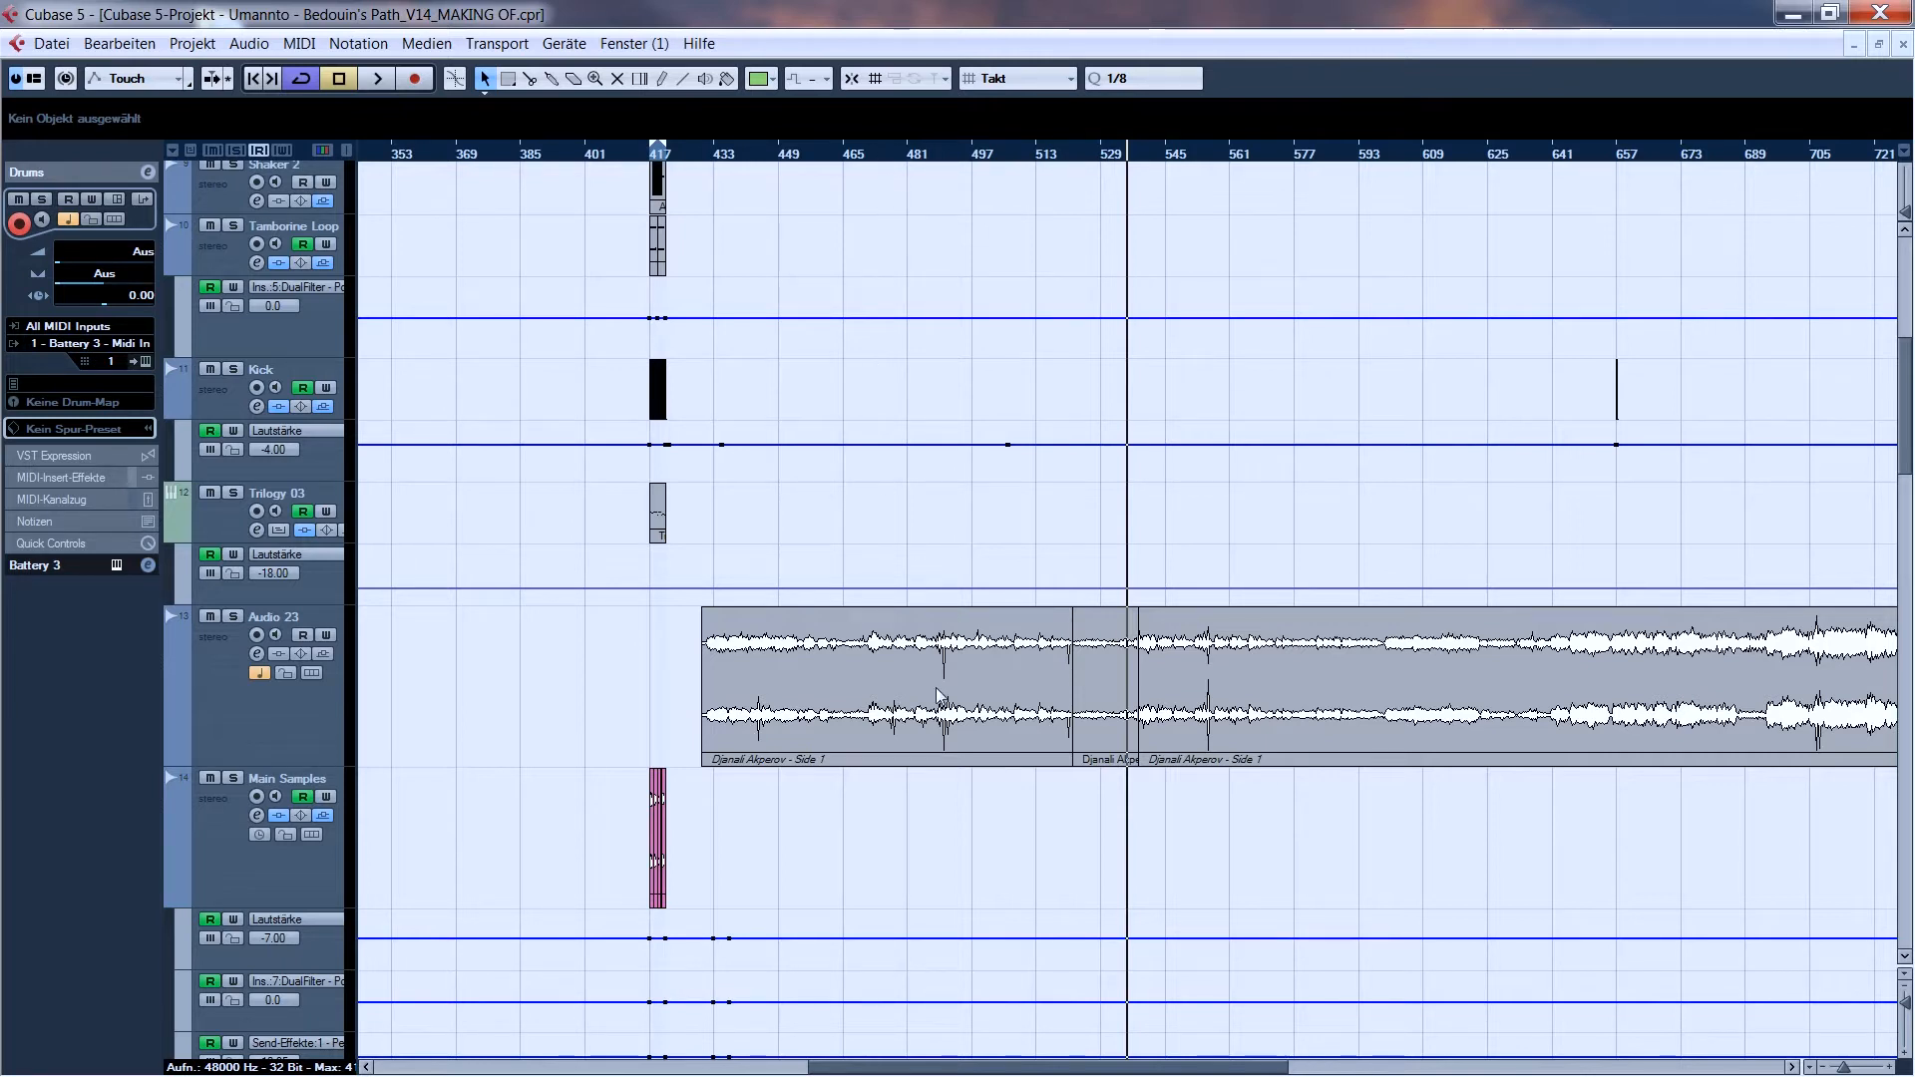
drag(643, 154, 731, 263)
click(232, 778)
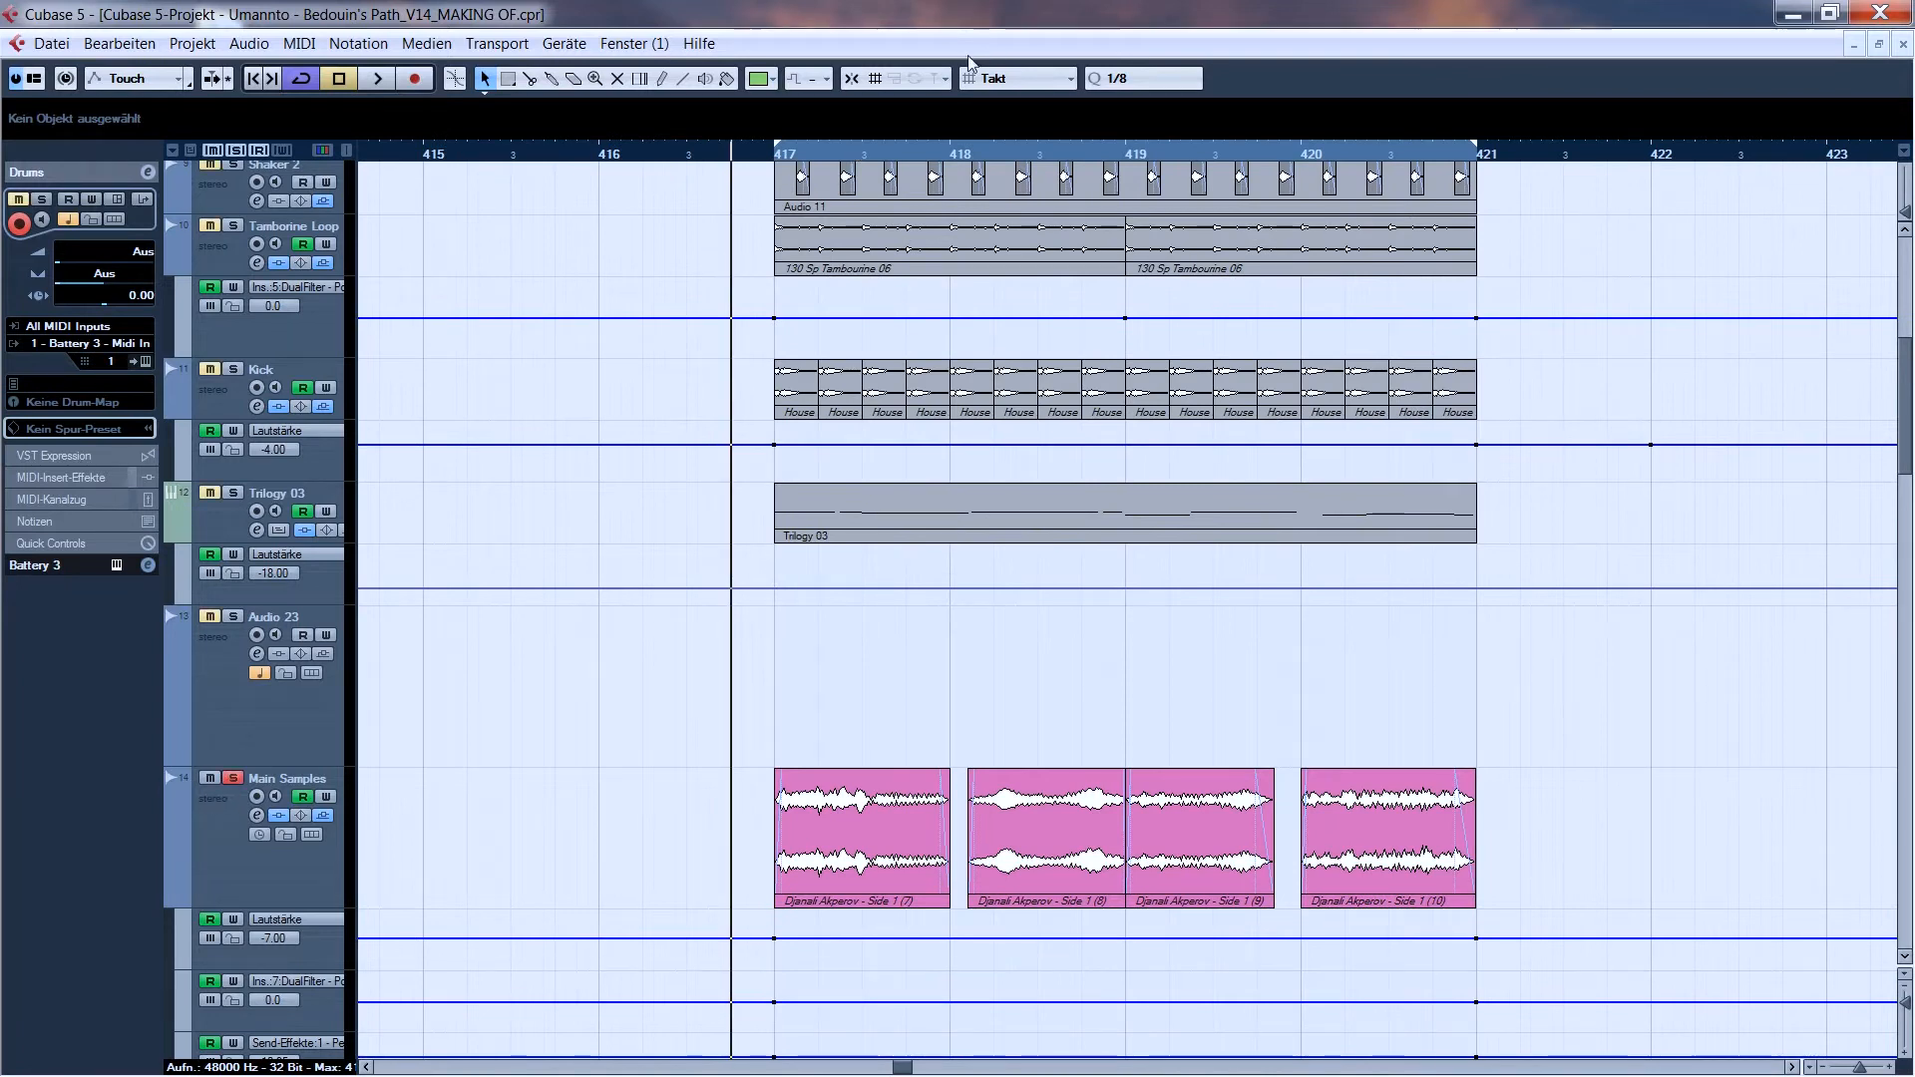
double_click(779, 158)
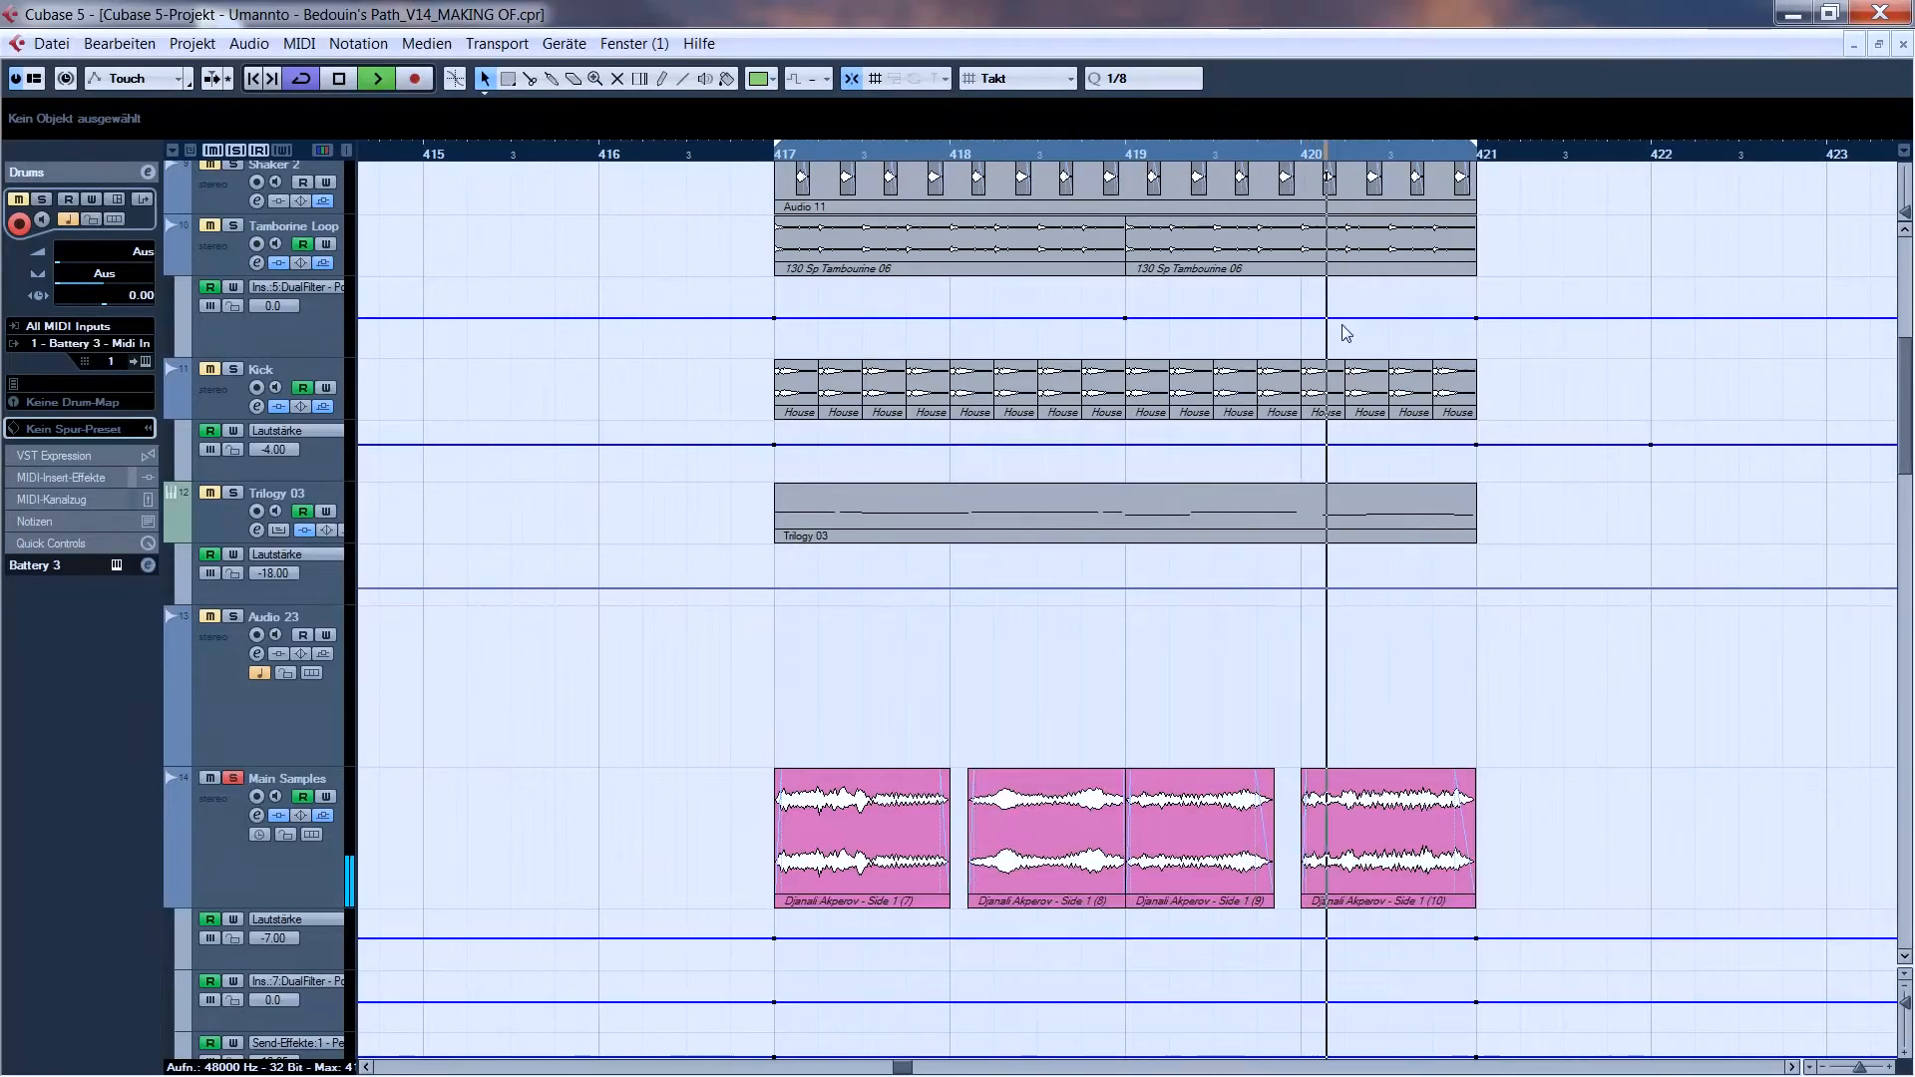
key(space)
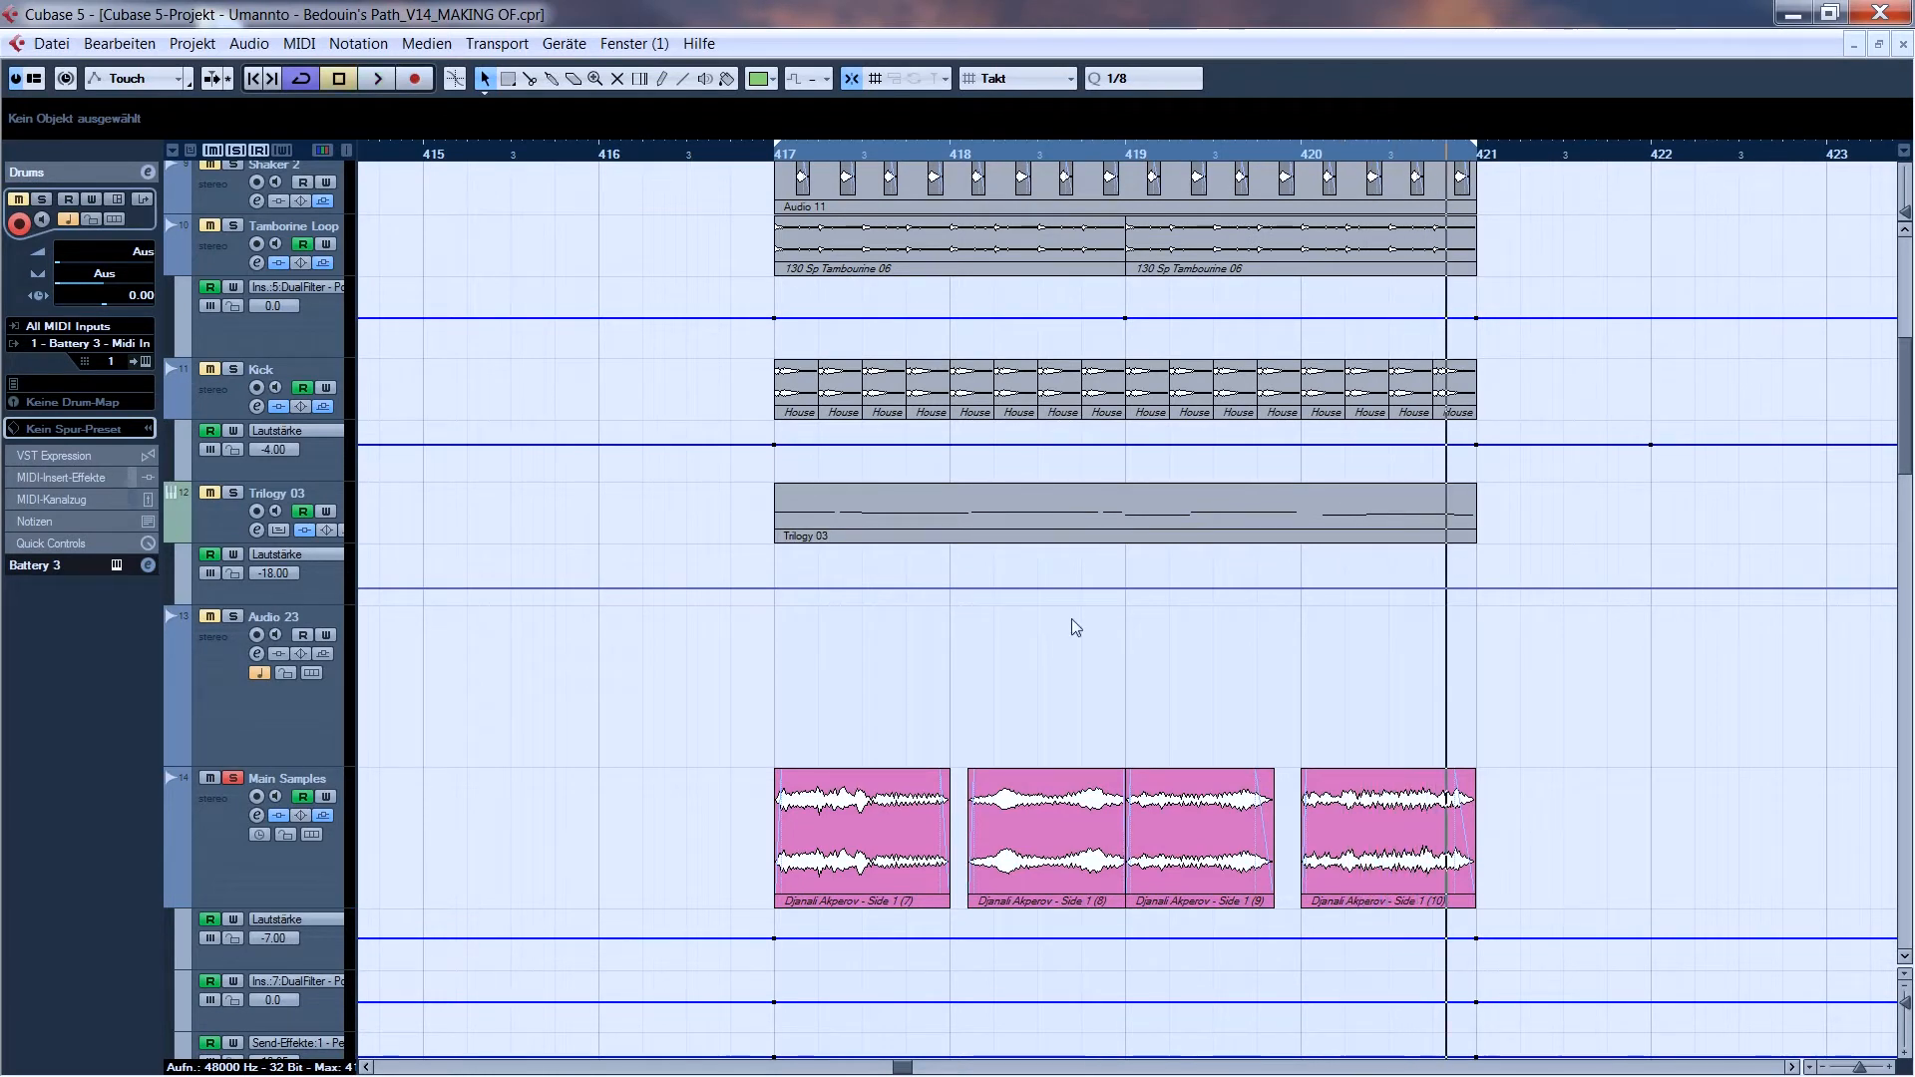
- Inspect the FabFilter Pro-Q and X-Crackle Stereo insert effects on the Main Samples track, closing each editor
click(227, 826)
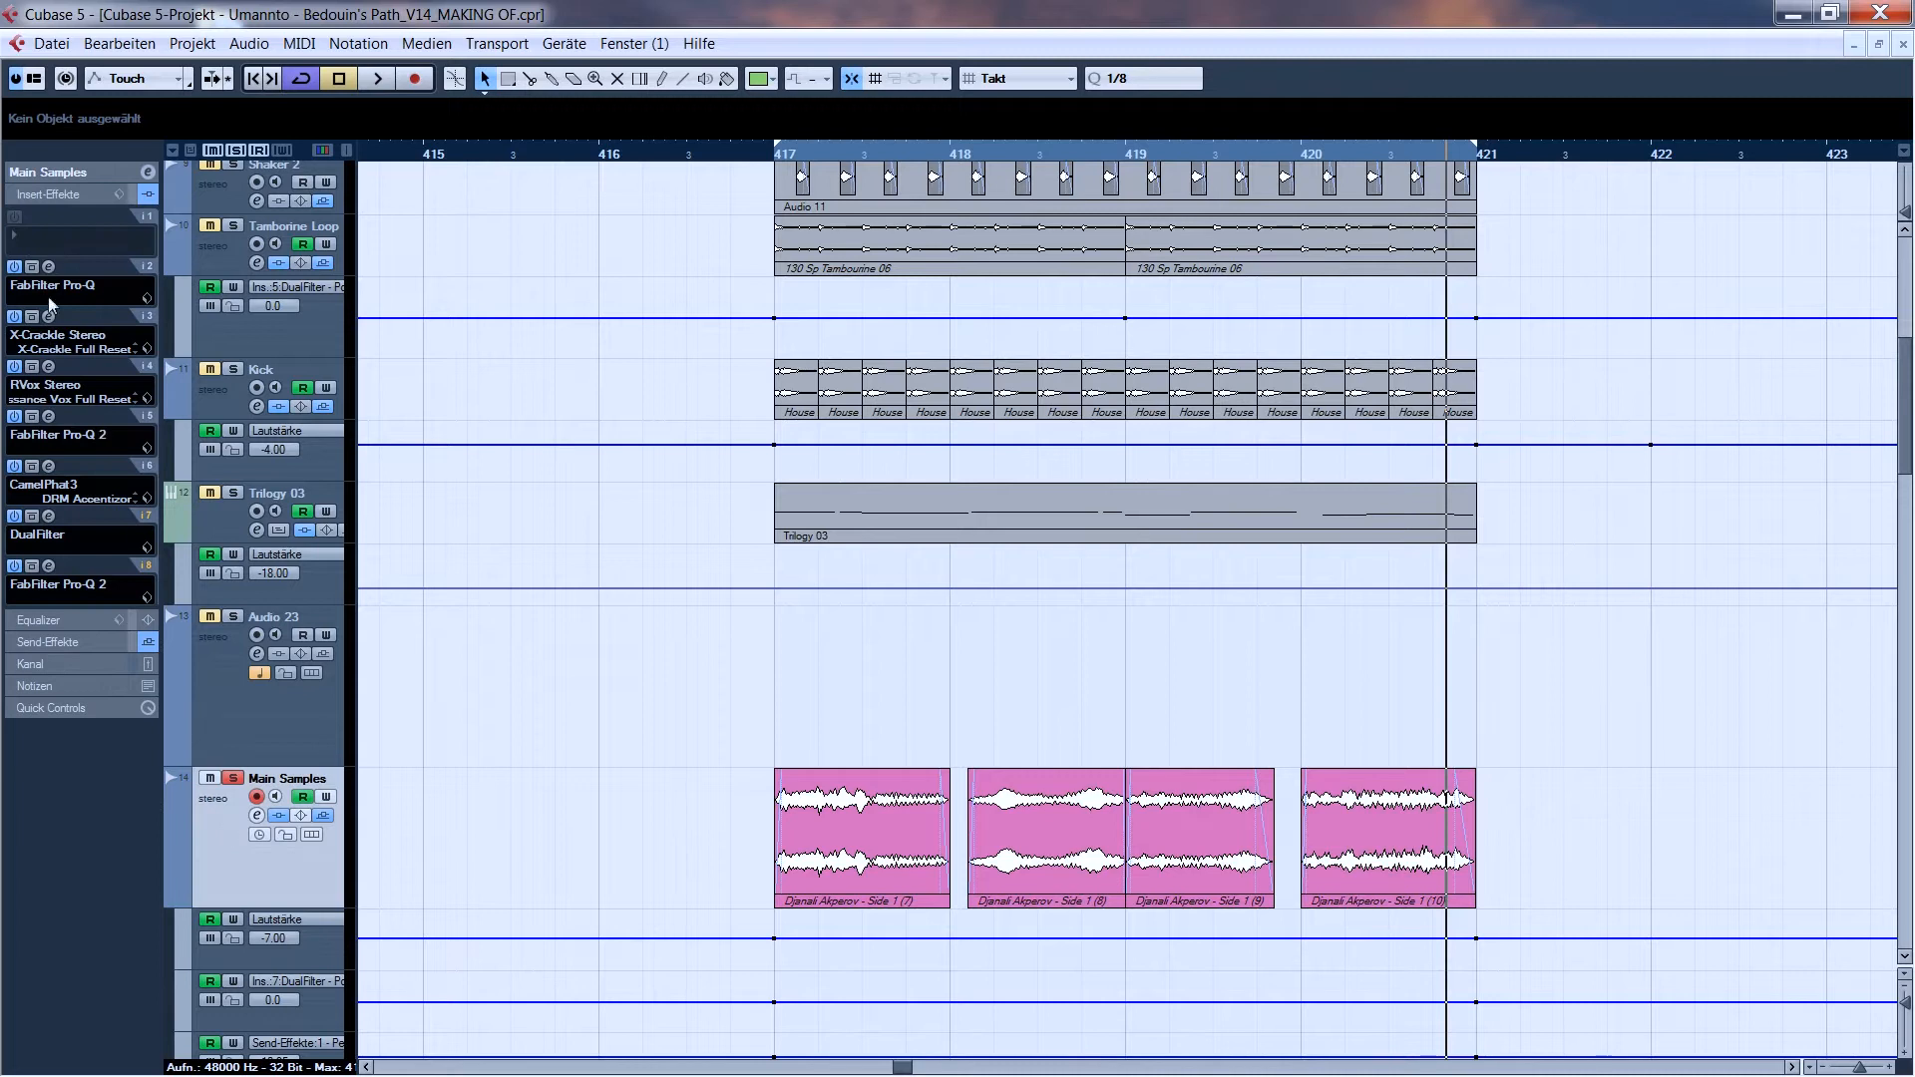
click(49, 268)
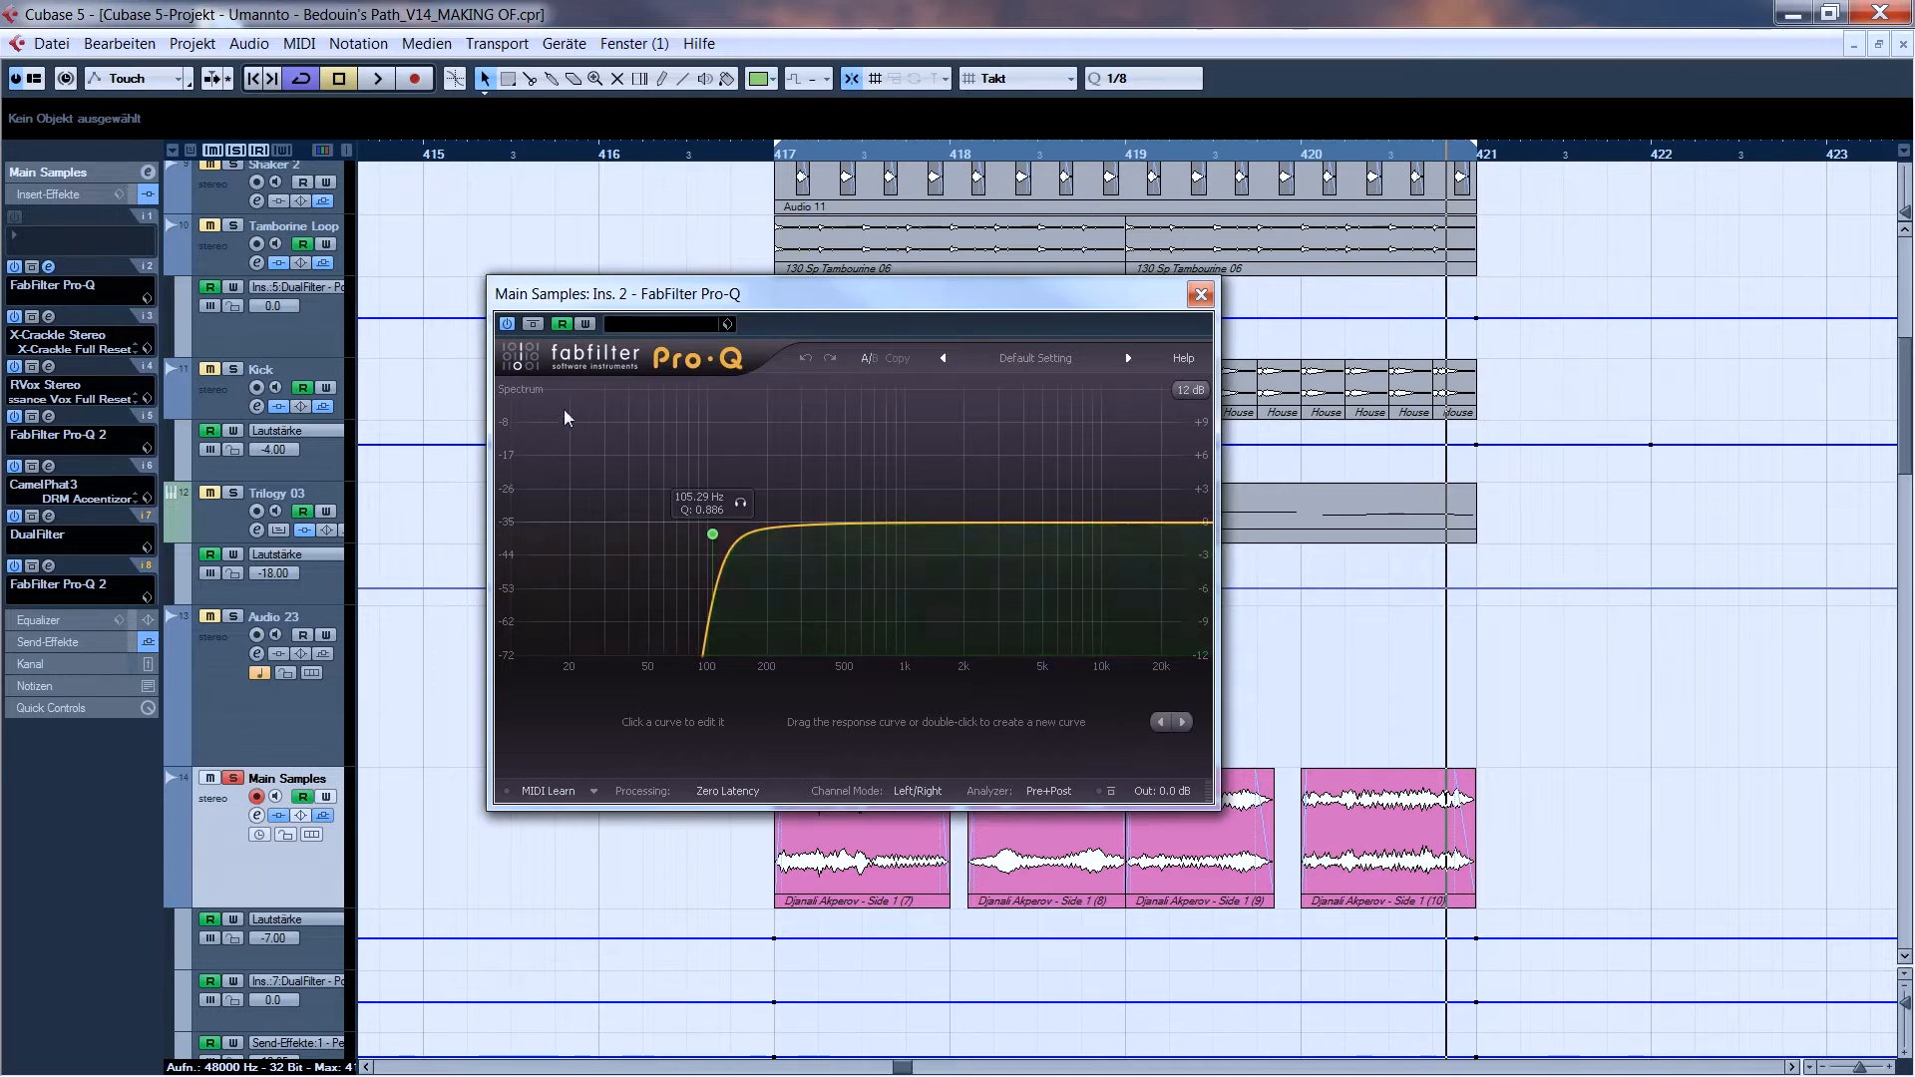
click(1200, 295)
click(48, 316)
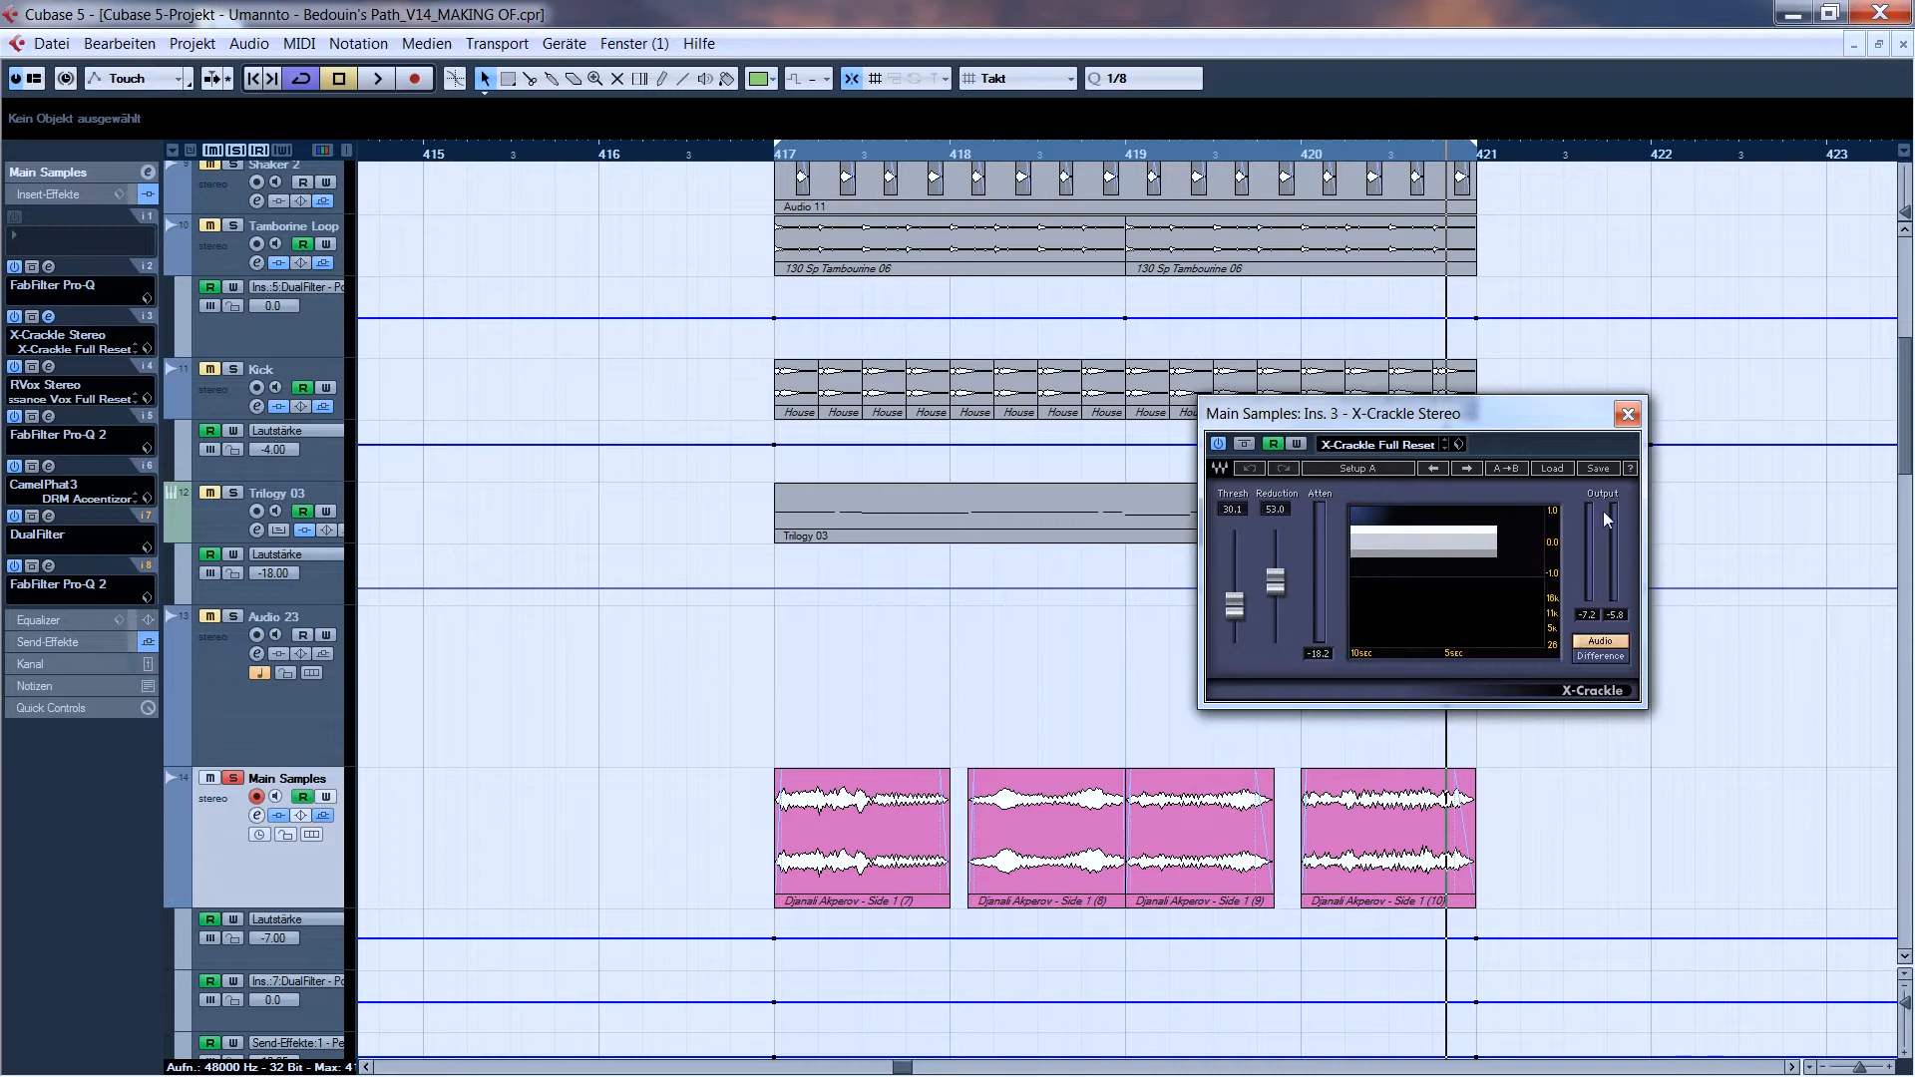
click(1627, 414)
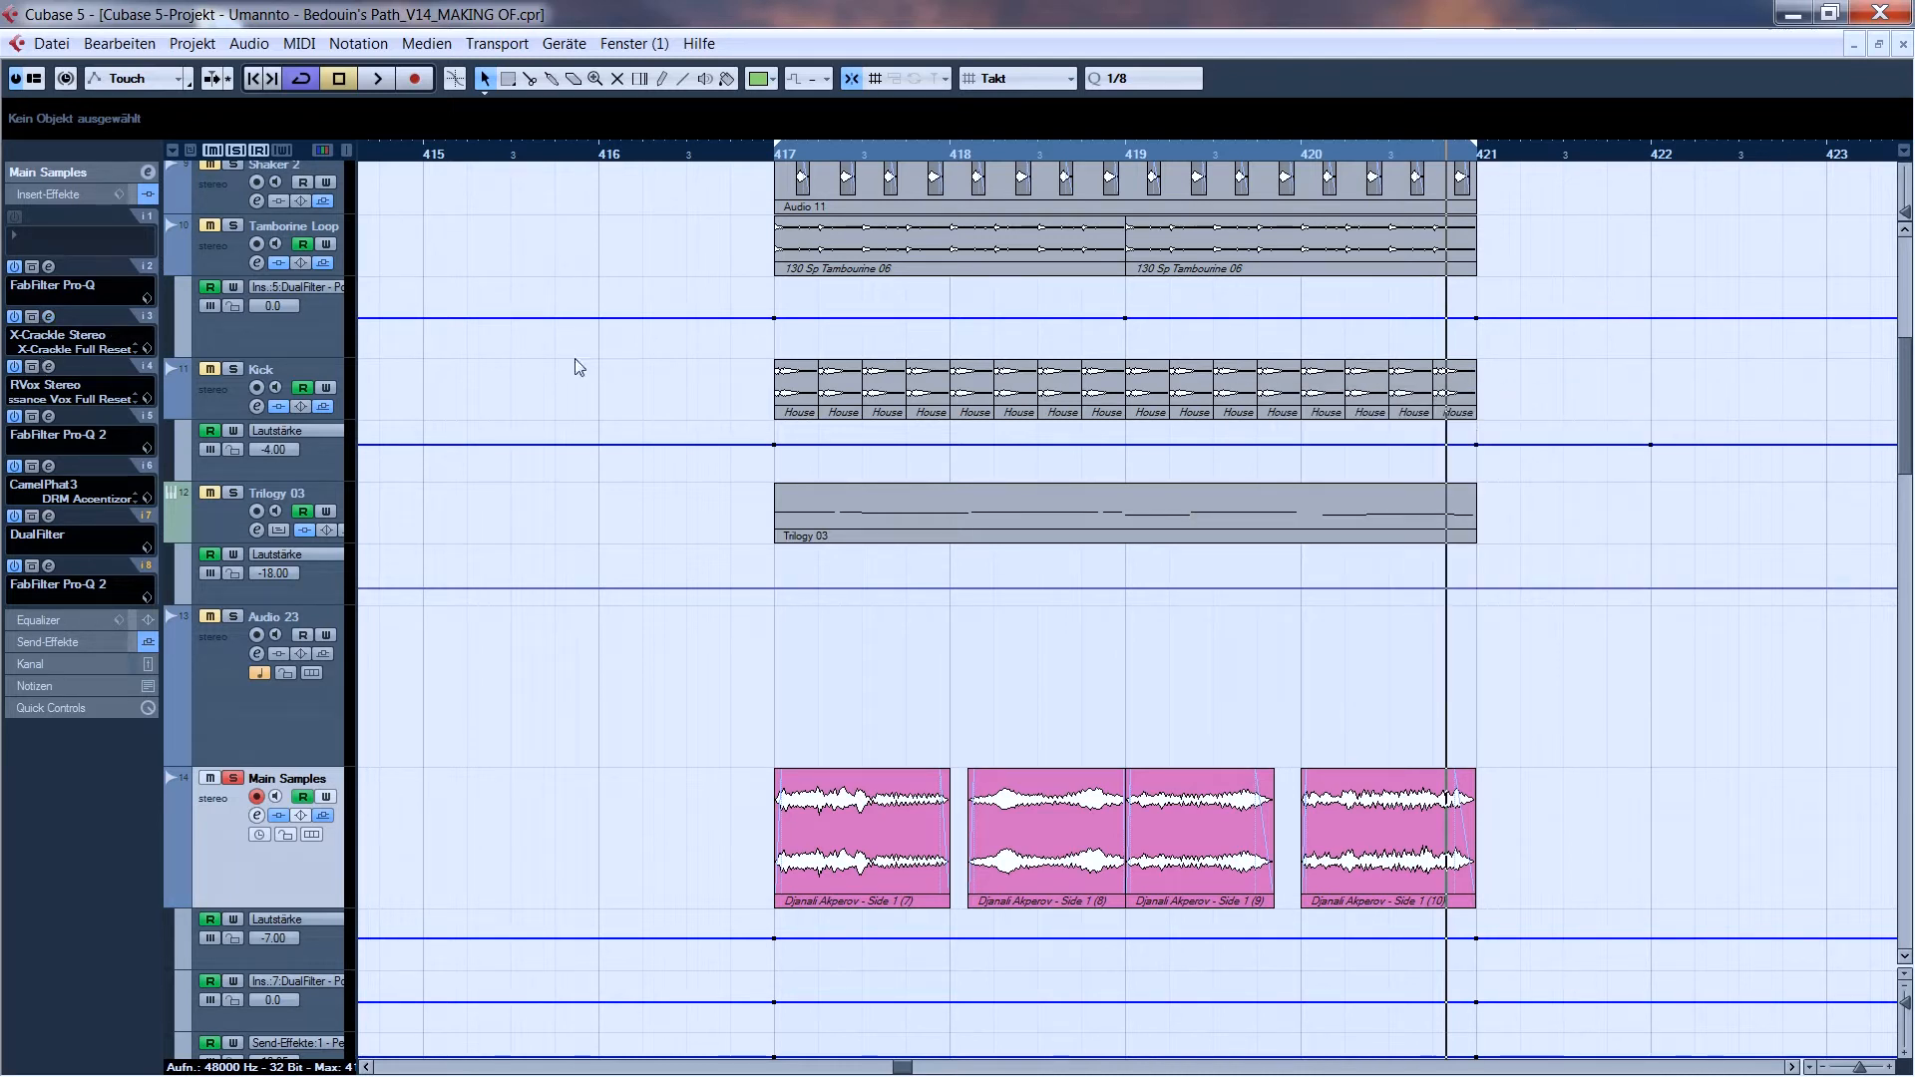
- Examine the insert 5 FabFilter Pro-Q 2 curve on Main Samples while playing from bar 417, and close it
click(783, 155)
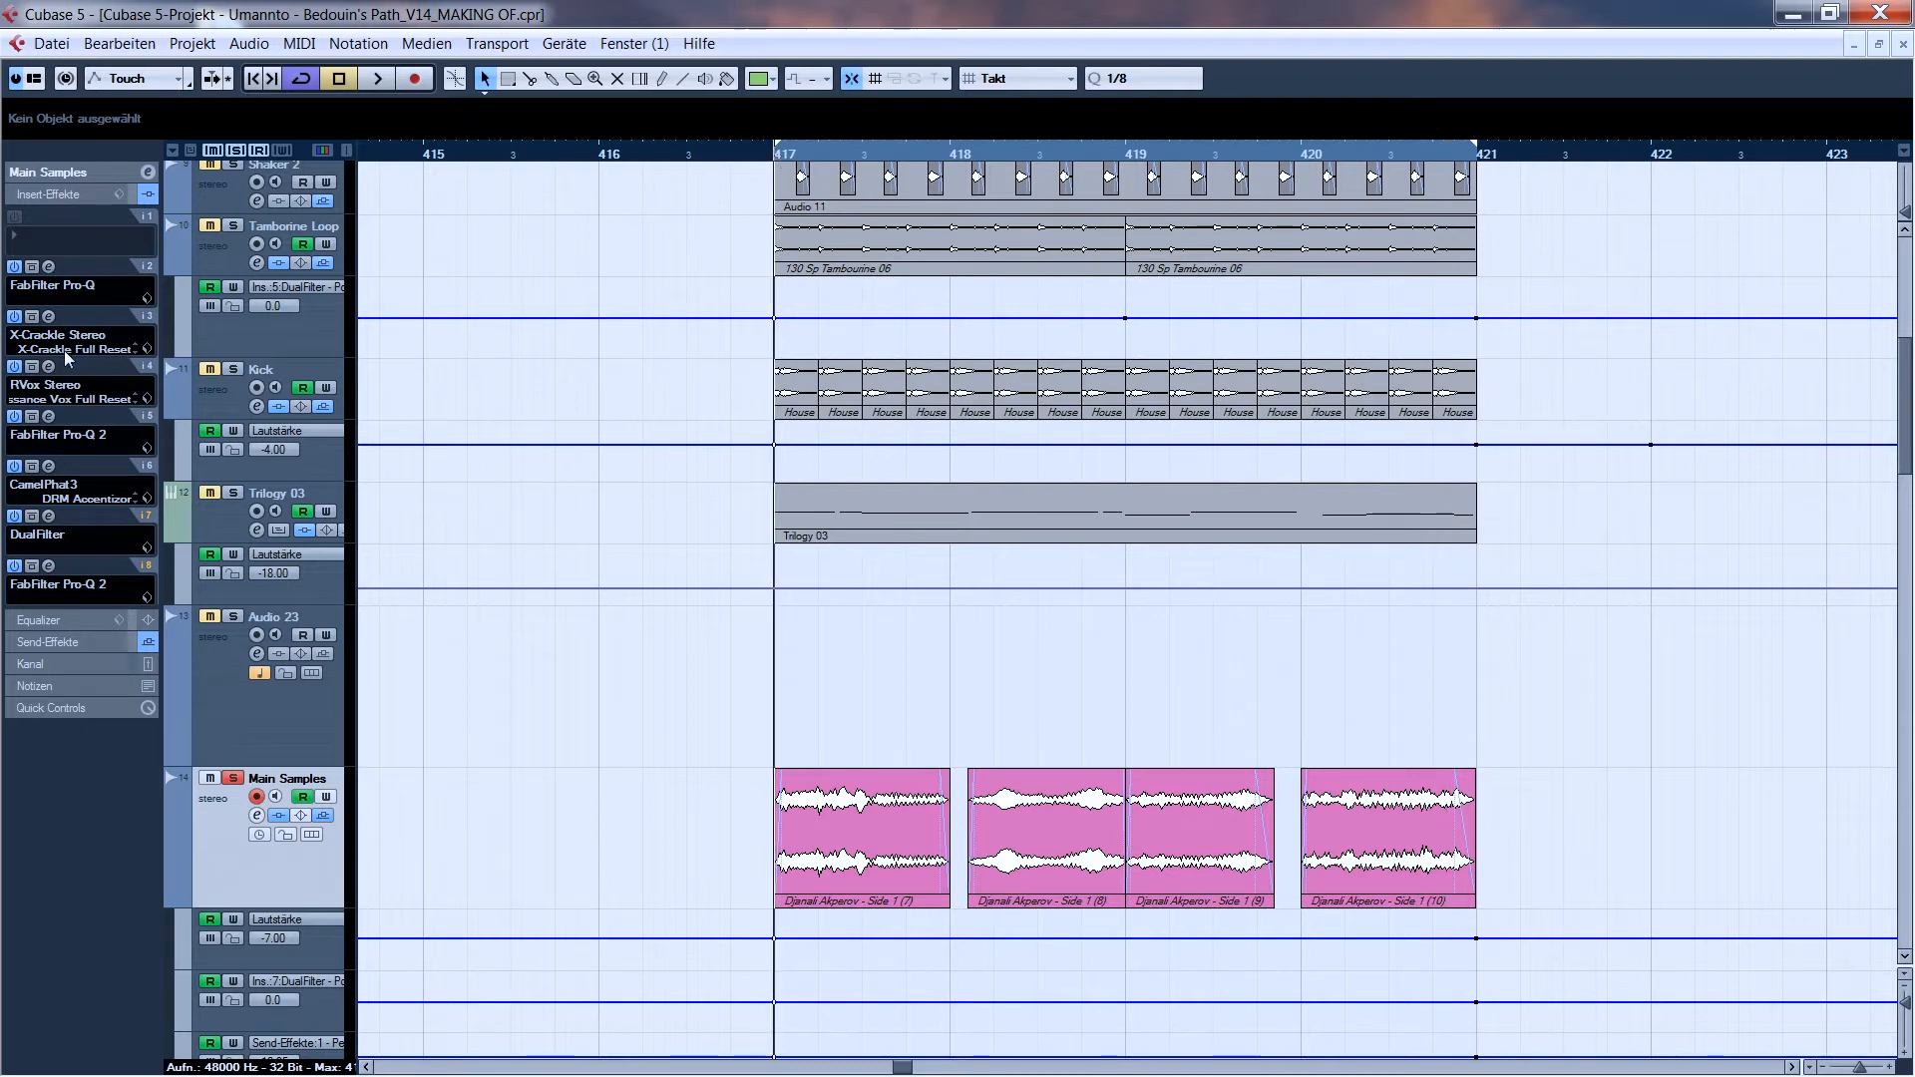
click(49, 417)
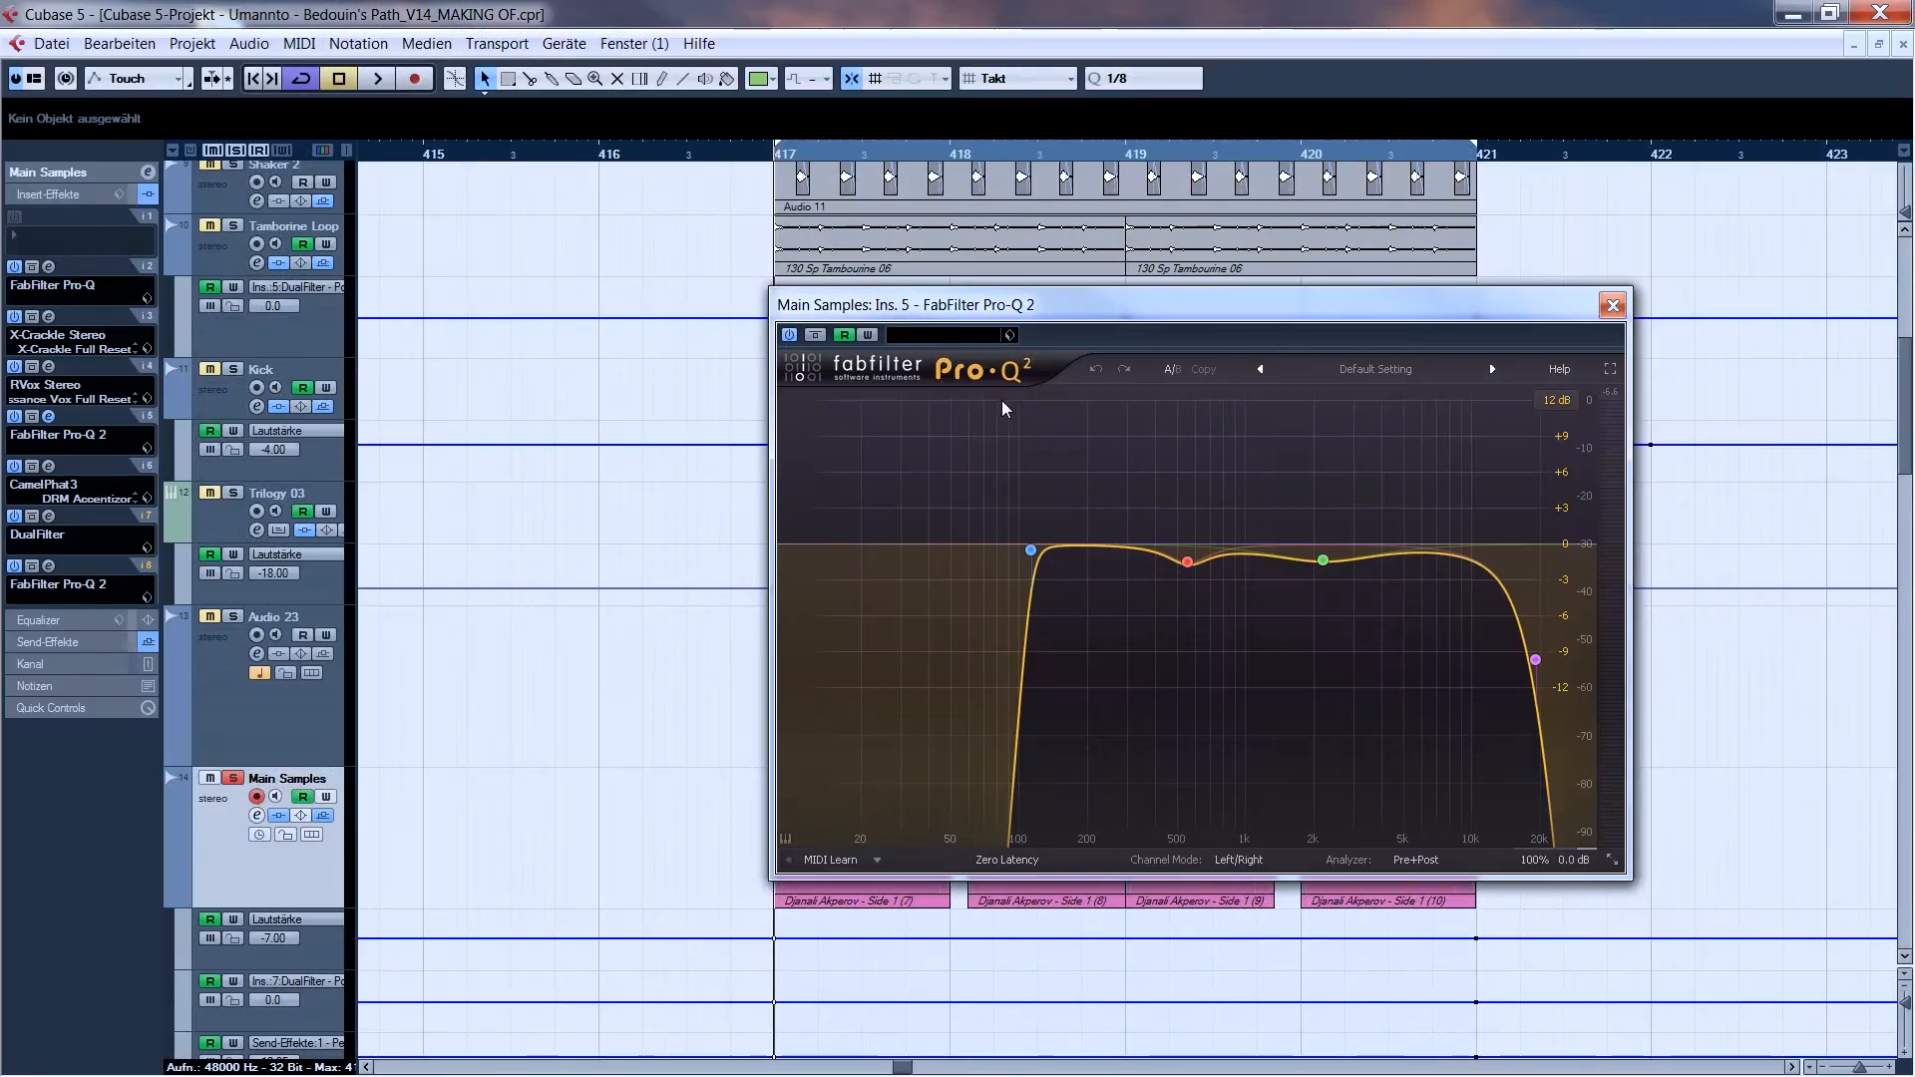
key(space)
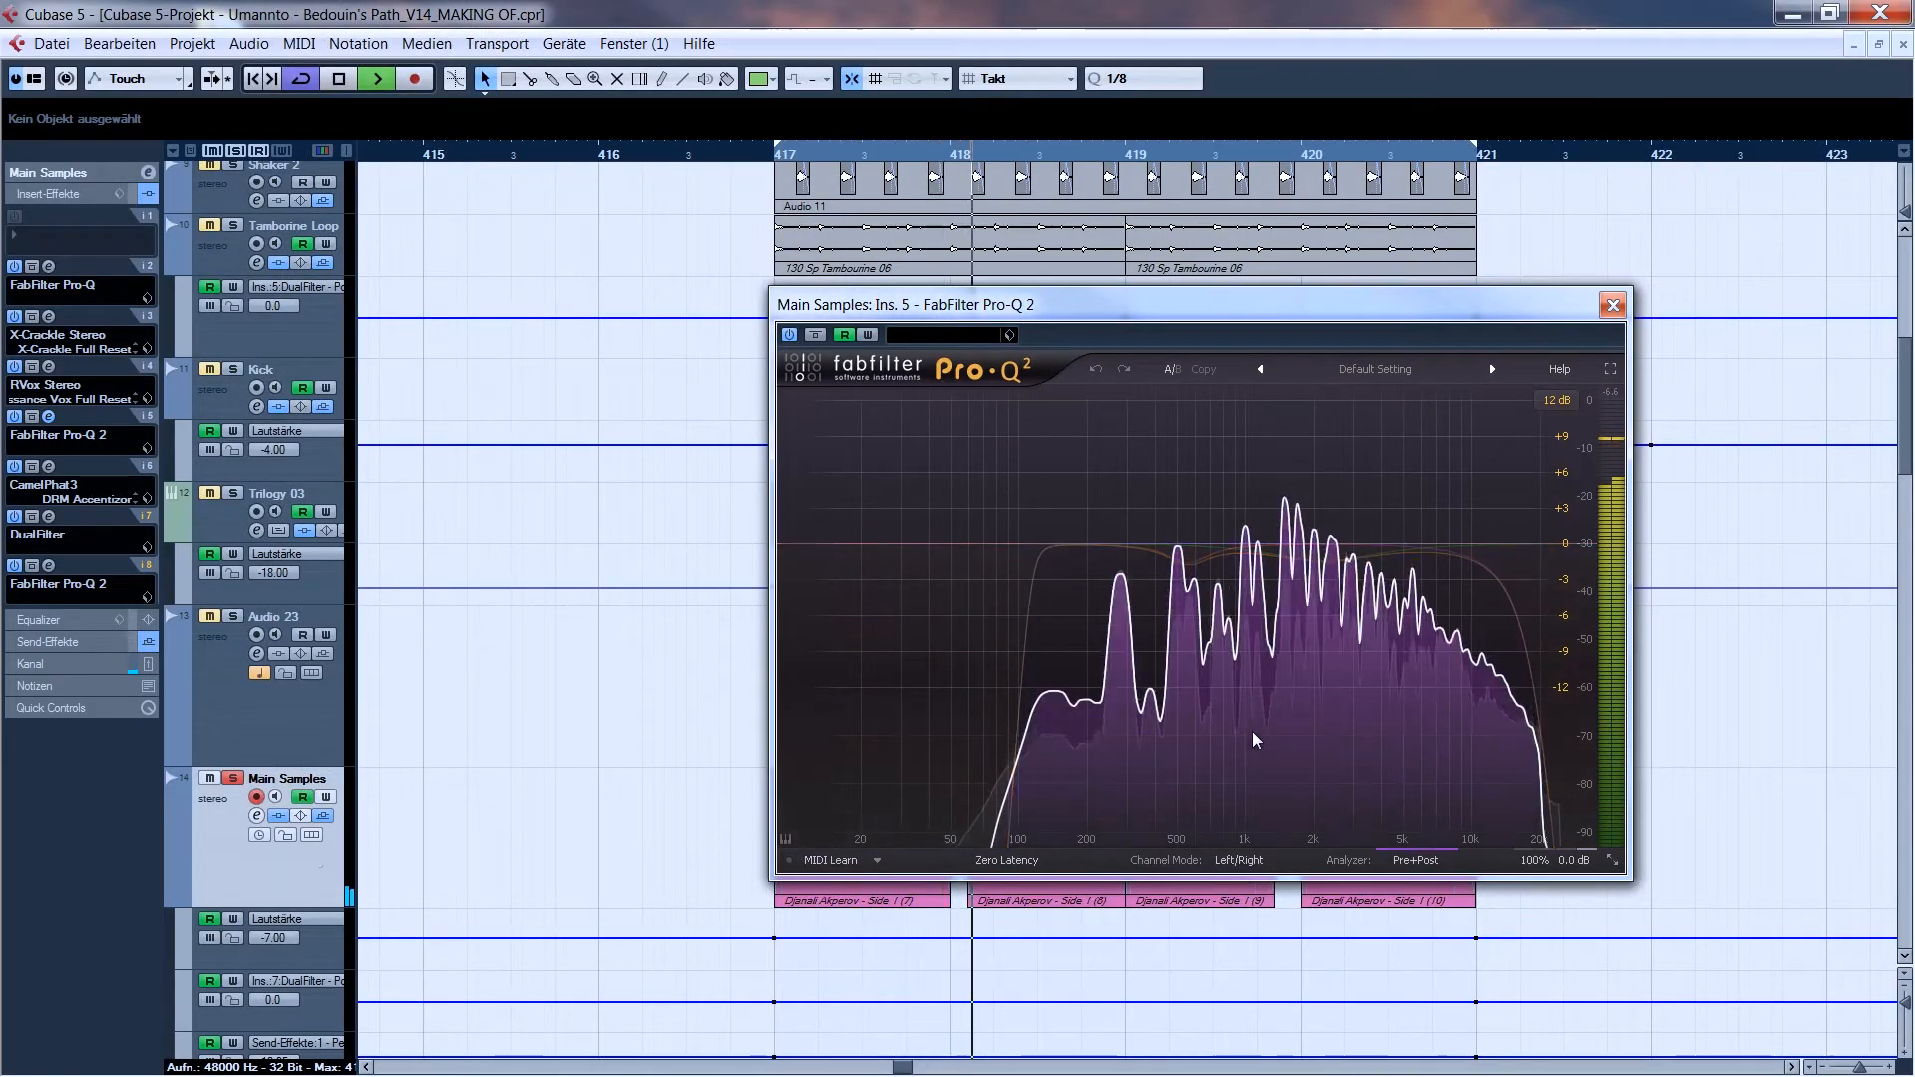
click(1308, 562)
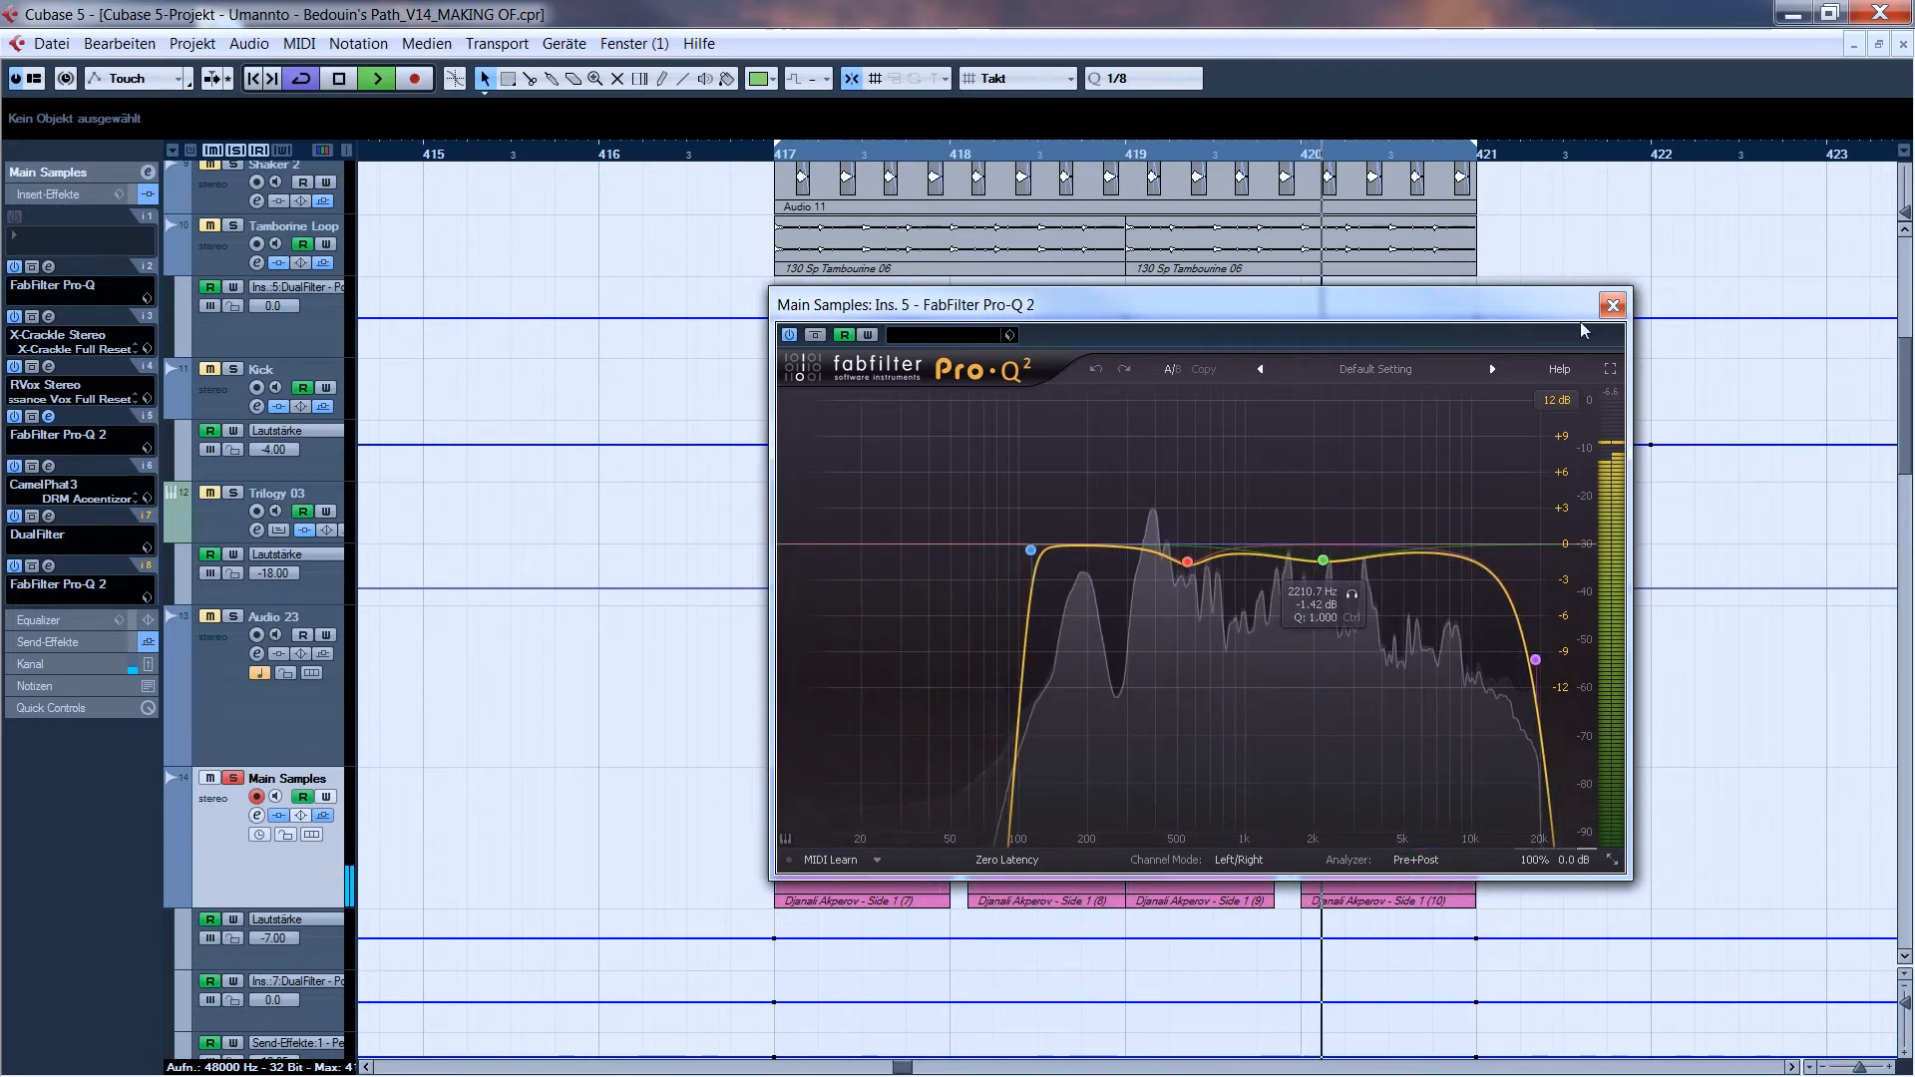
click(1613, 305)
key(space)
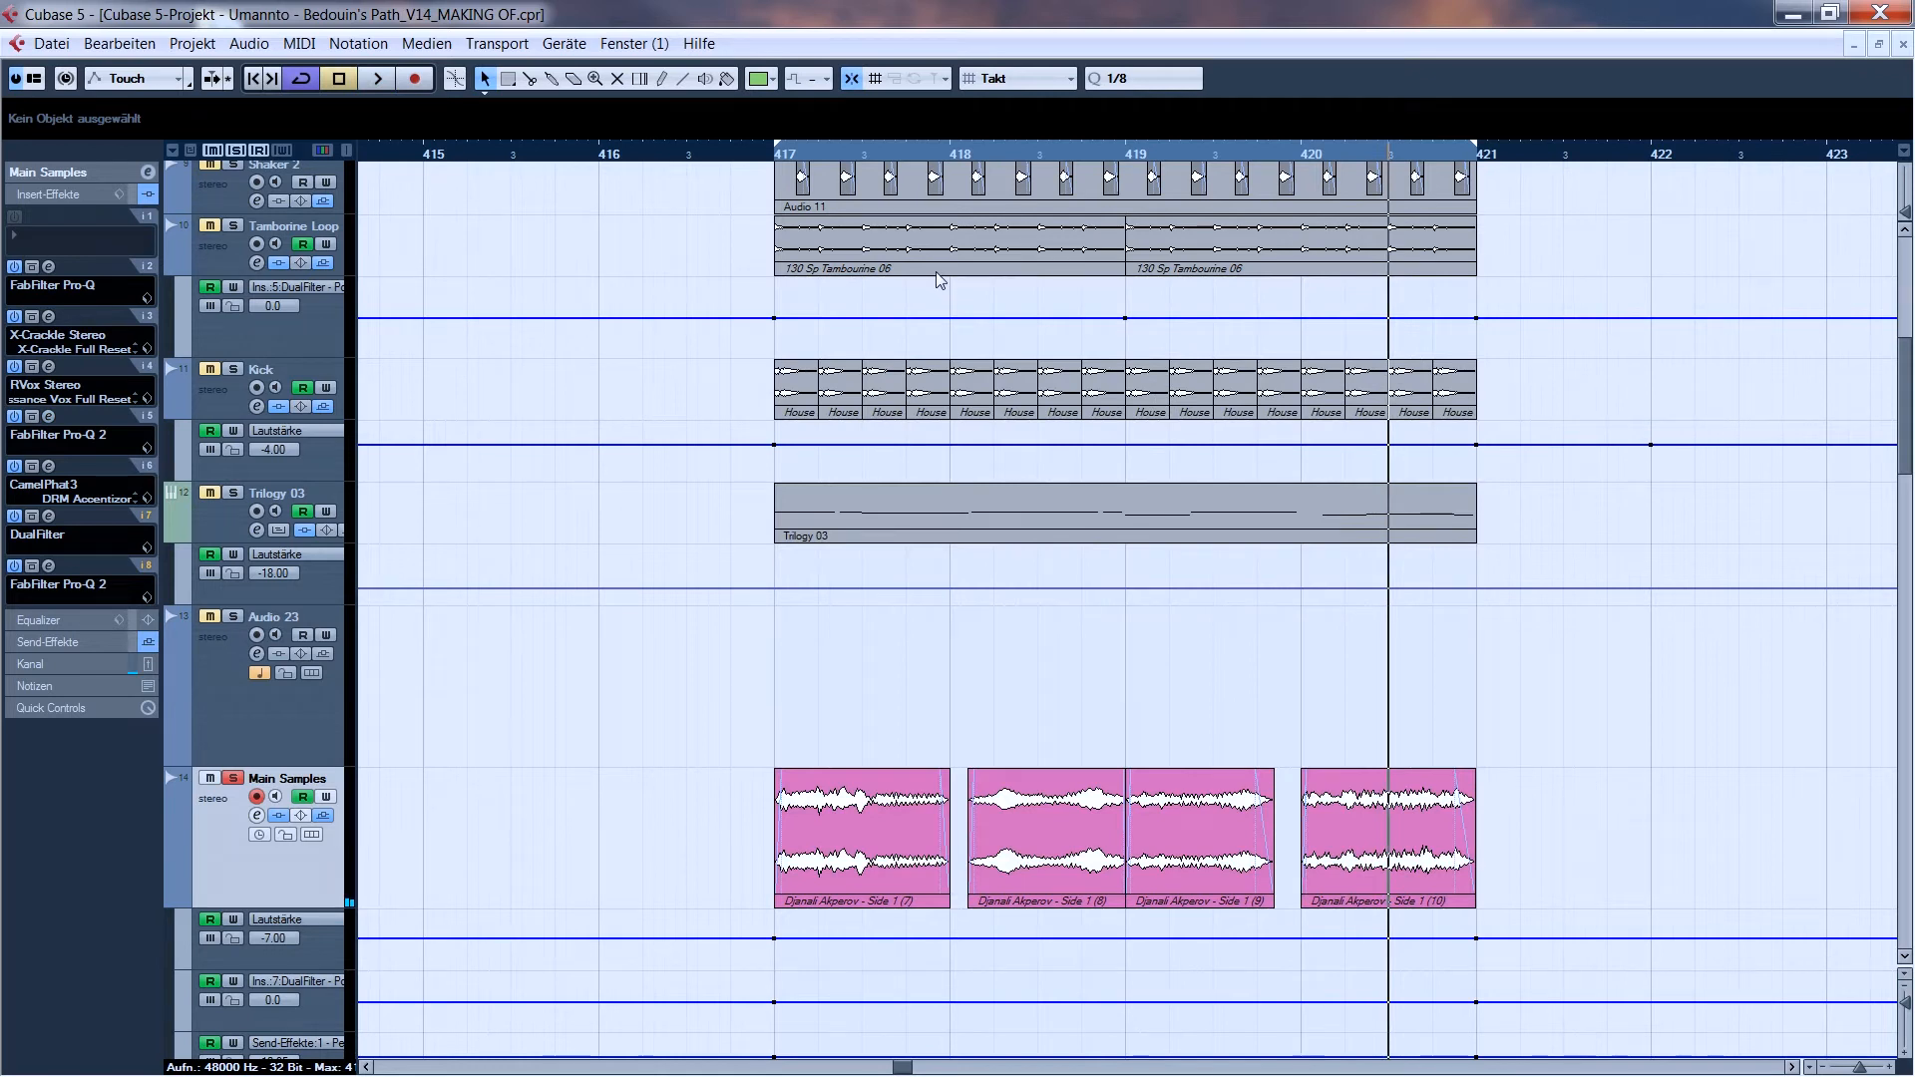
- Inspect the CamelPhat3 insert with its DRM Accentizor preset on Main Samples while playing from bar 417, and close it
key(KP_1)
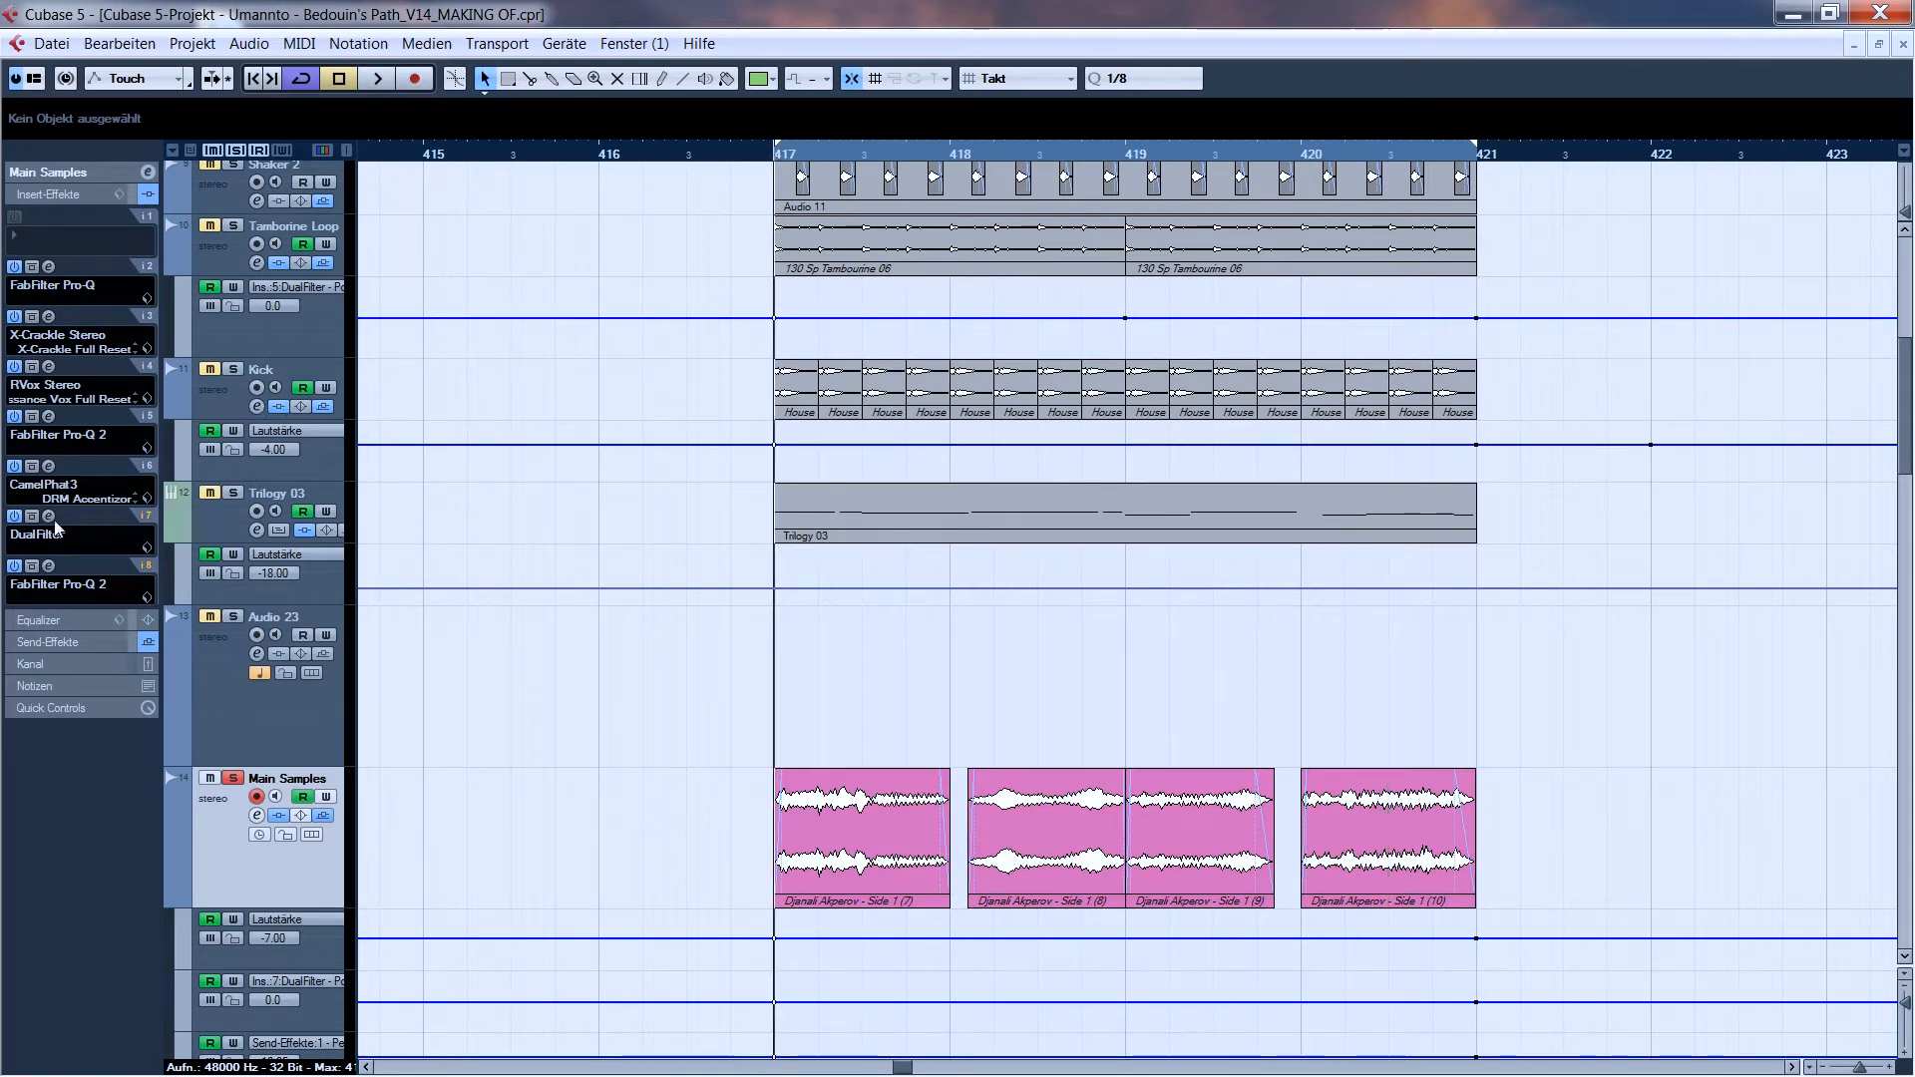
click(50, 465)
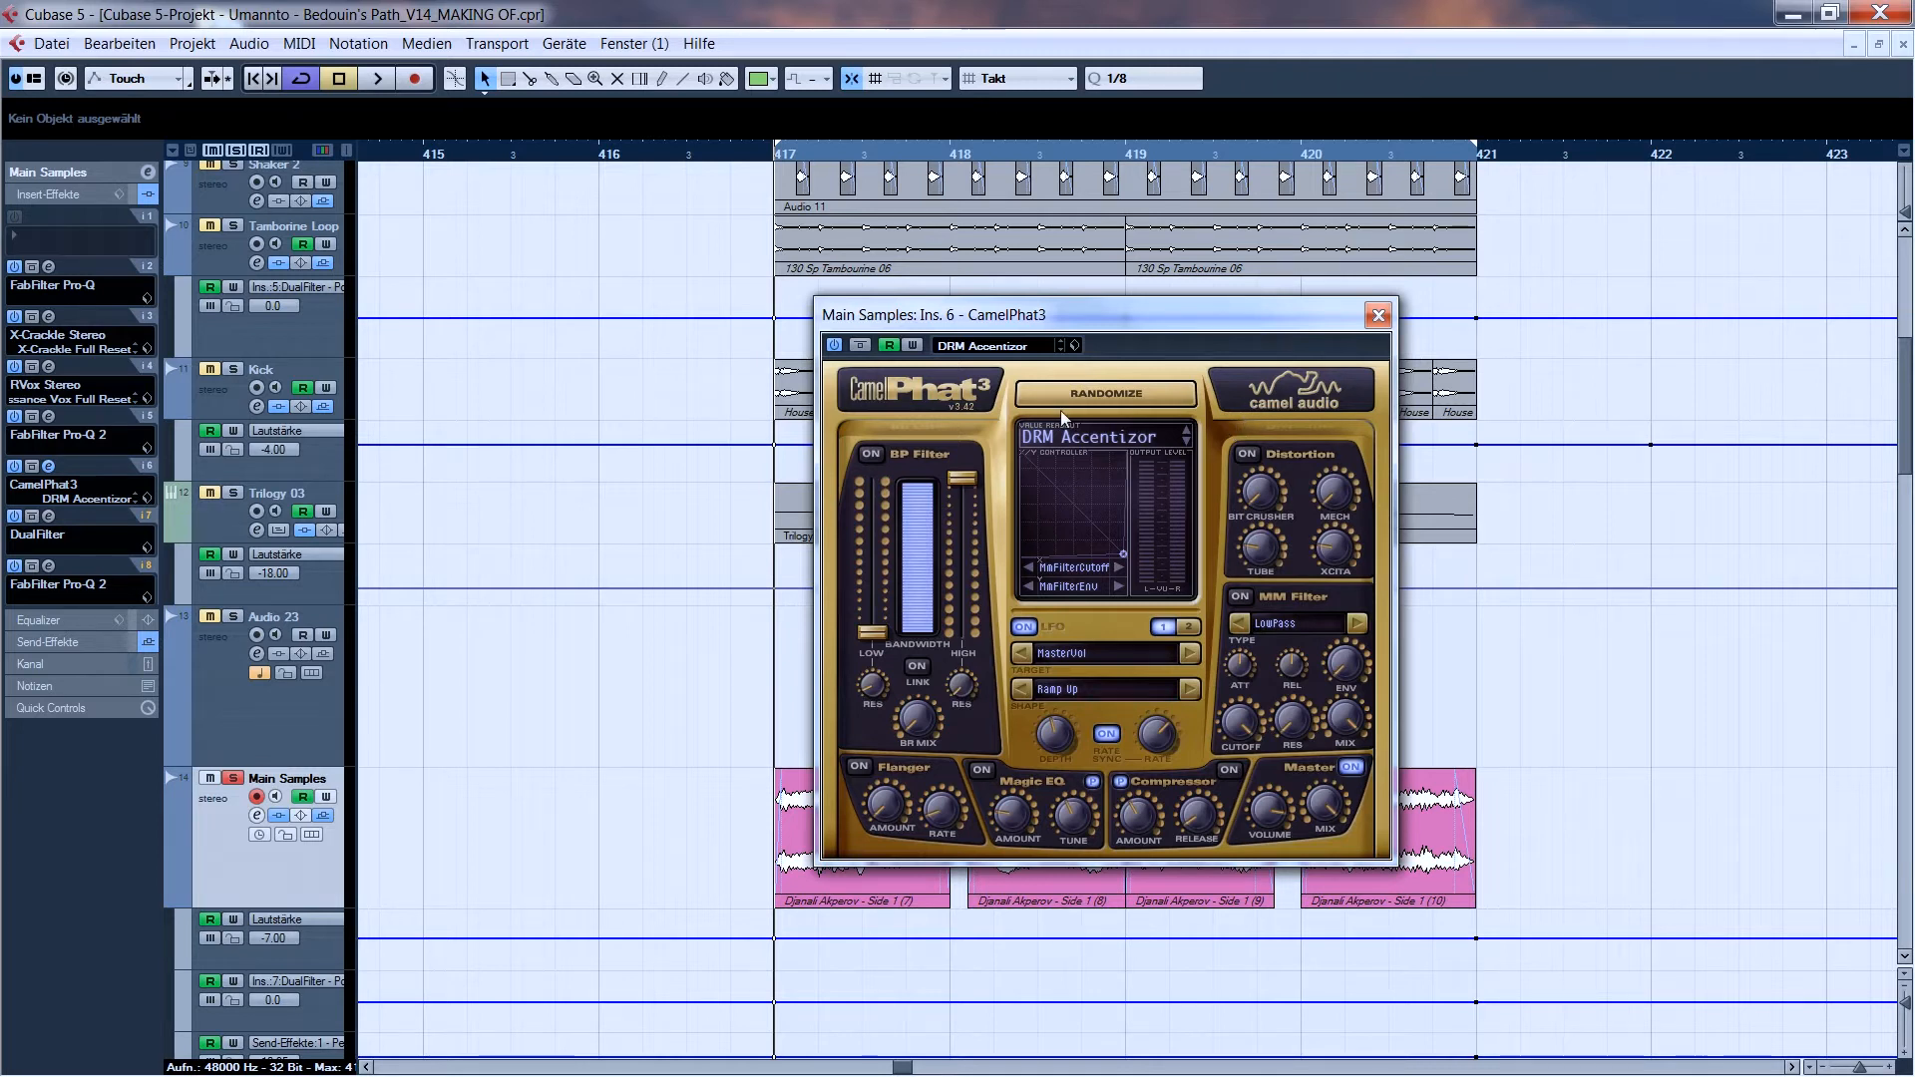
mouse_move(1158, 744)
key(space)
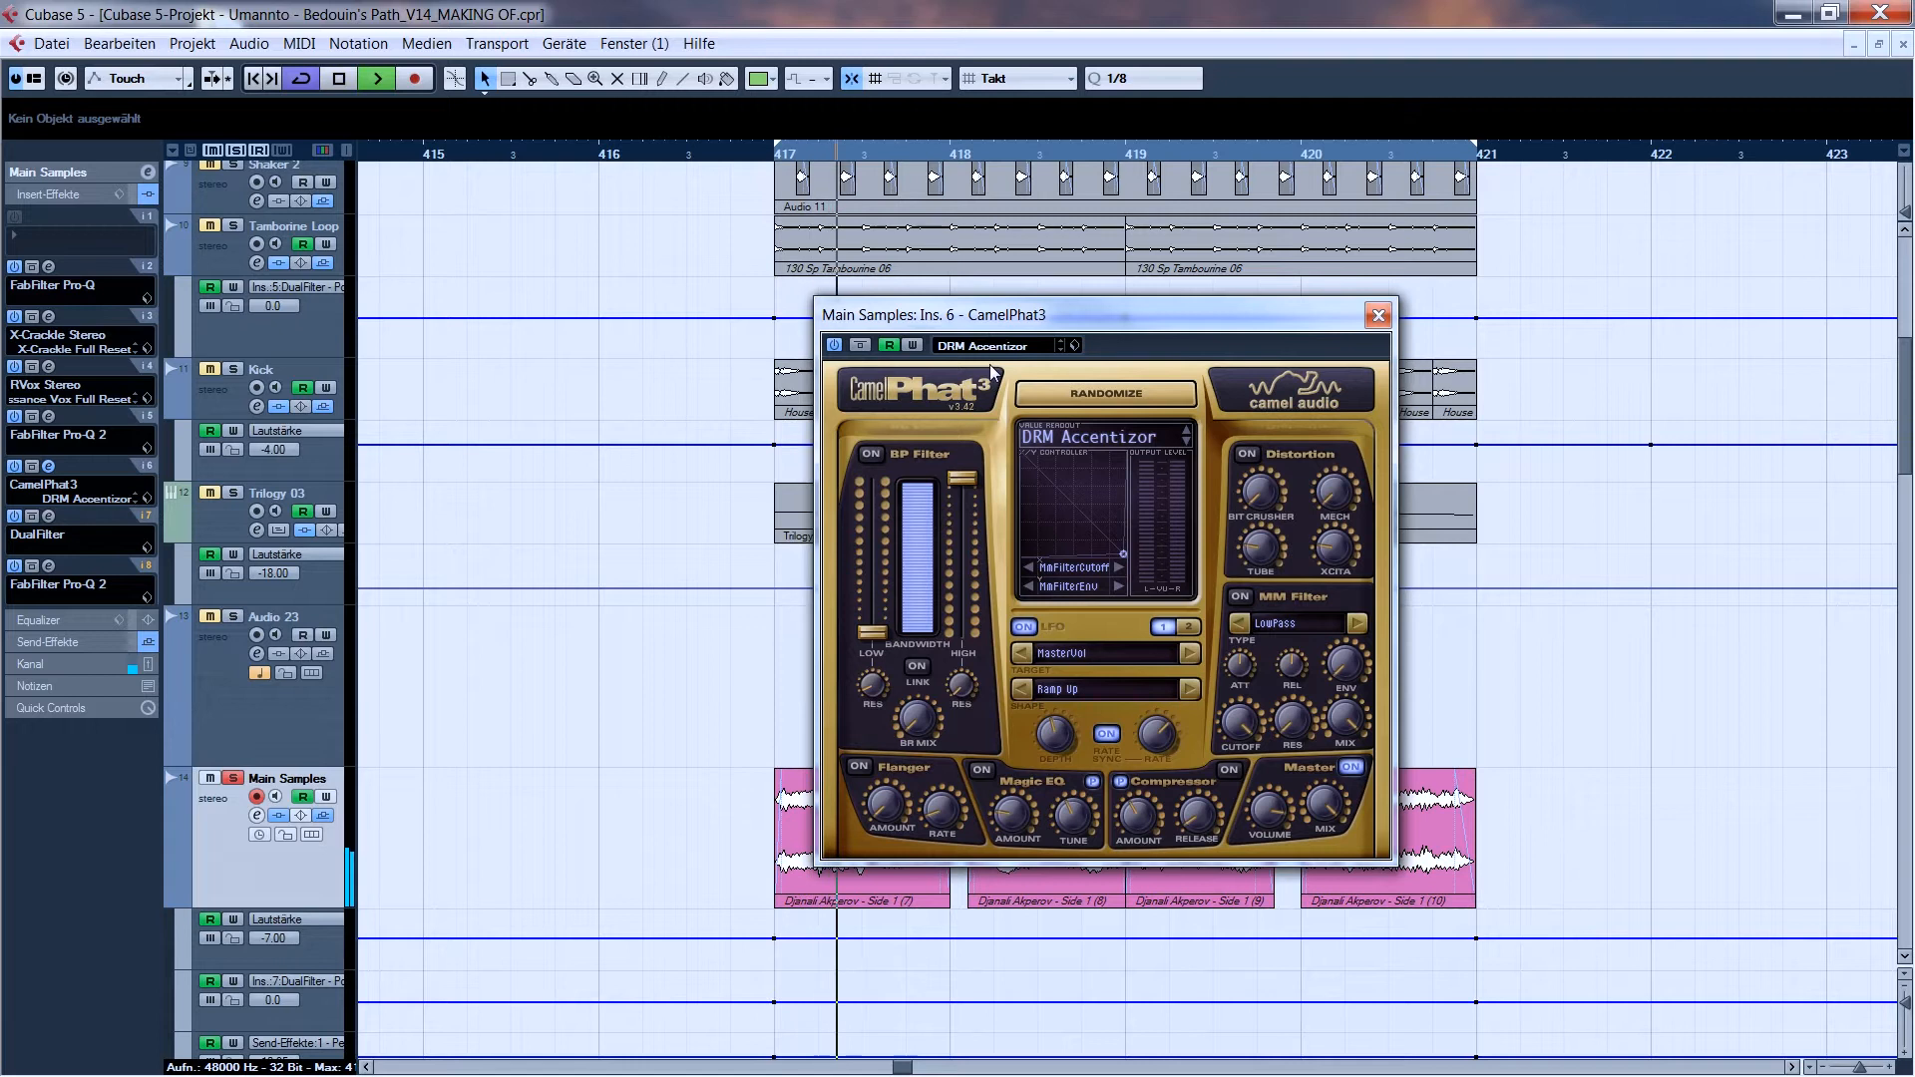
click(1380, 316)
key(space)
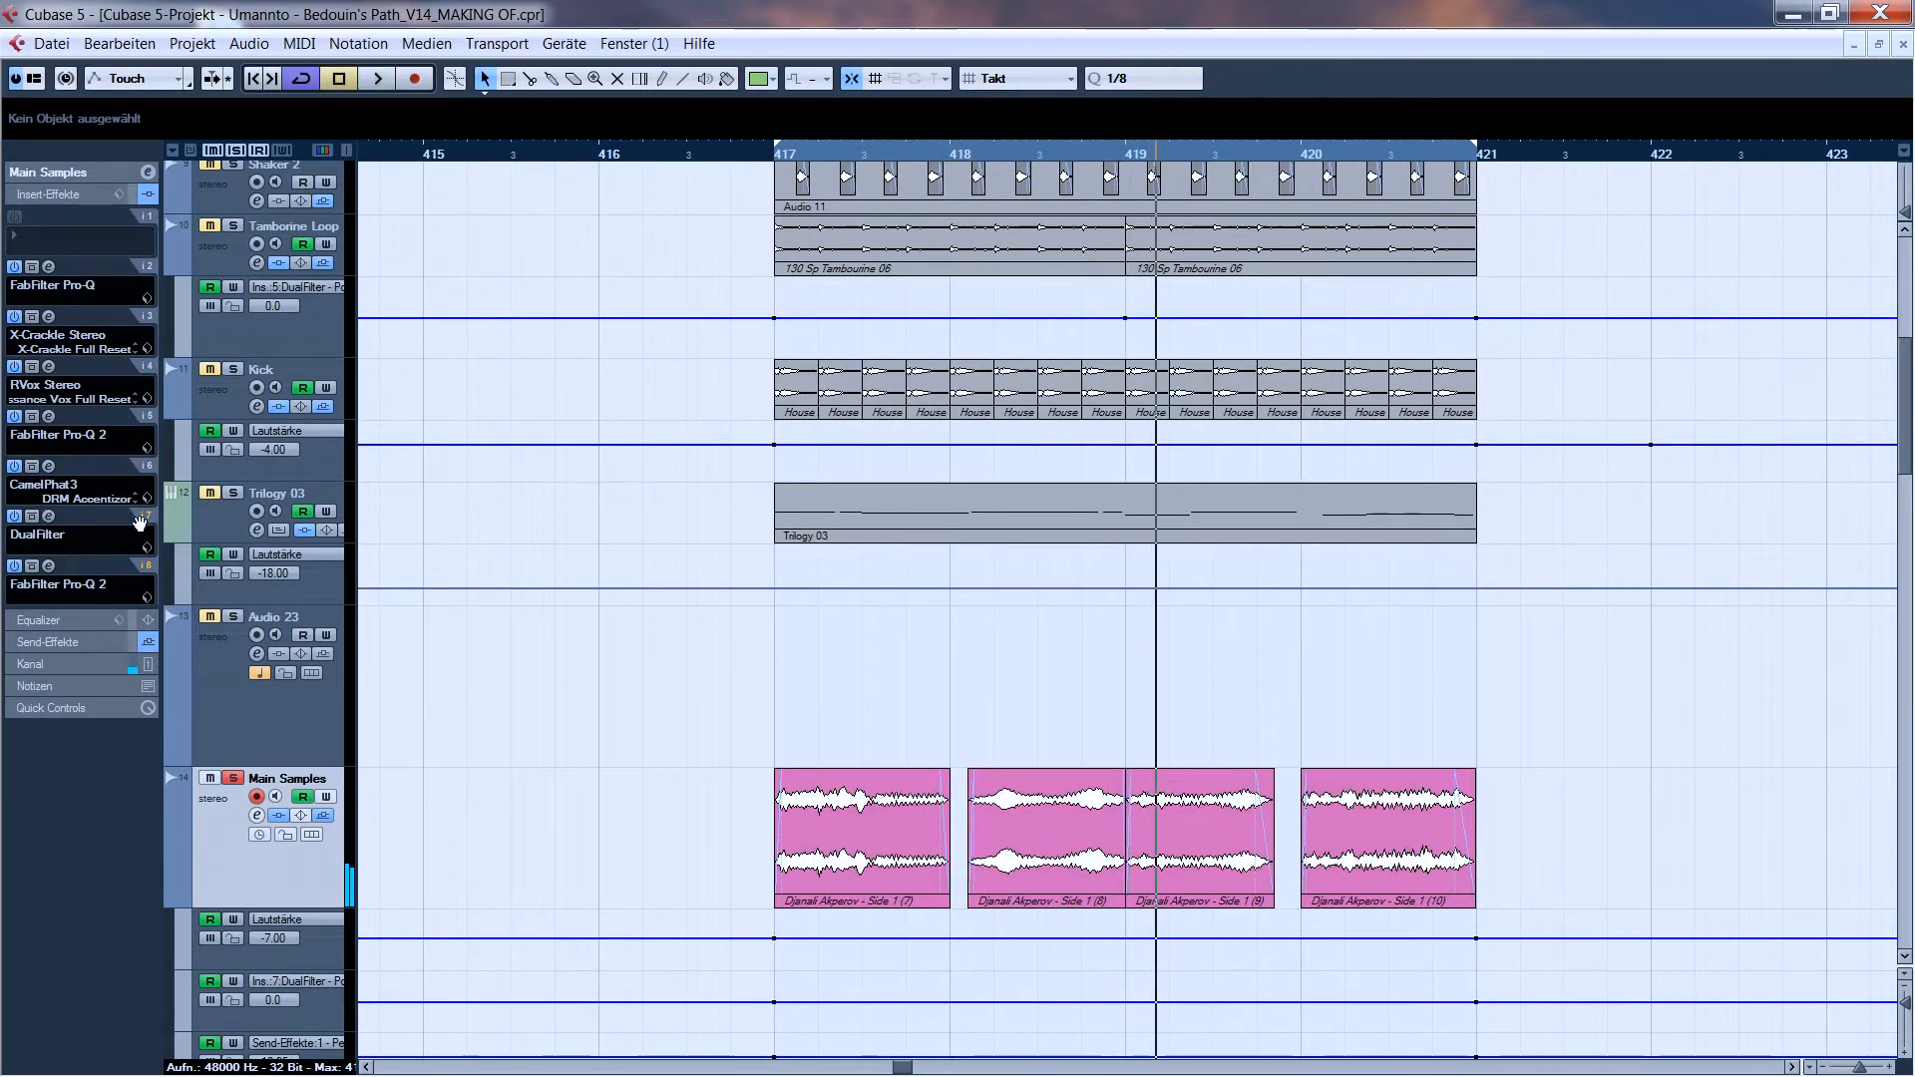
- Inspect the DualFilter insert and the insert 8 FabFilter Pro-Q 2 on Main Samples, auditioning the latter during playback
click(56, 513)
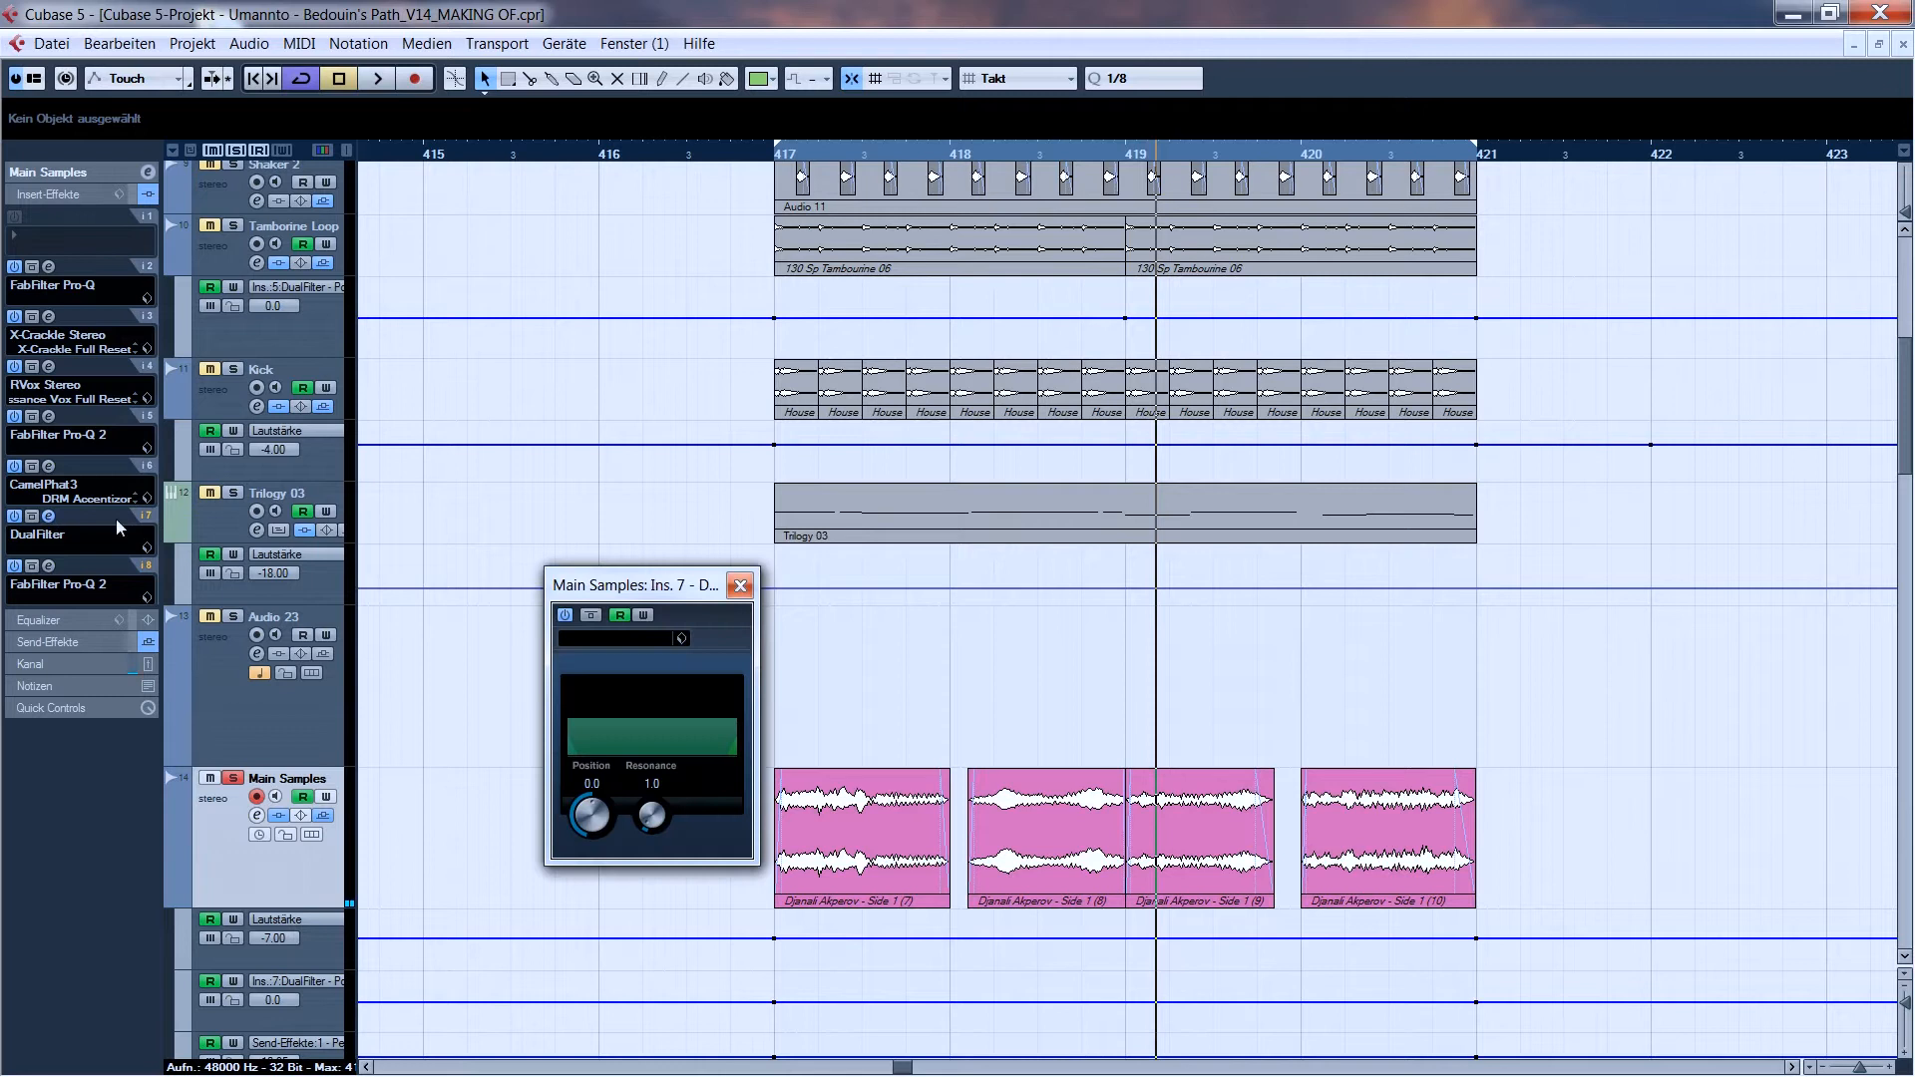
click(741, 587)
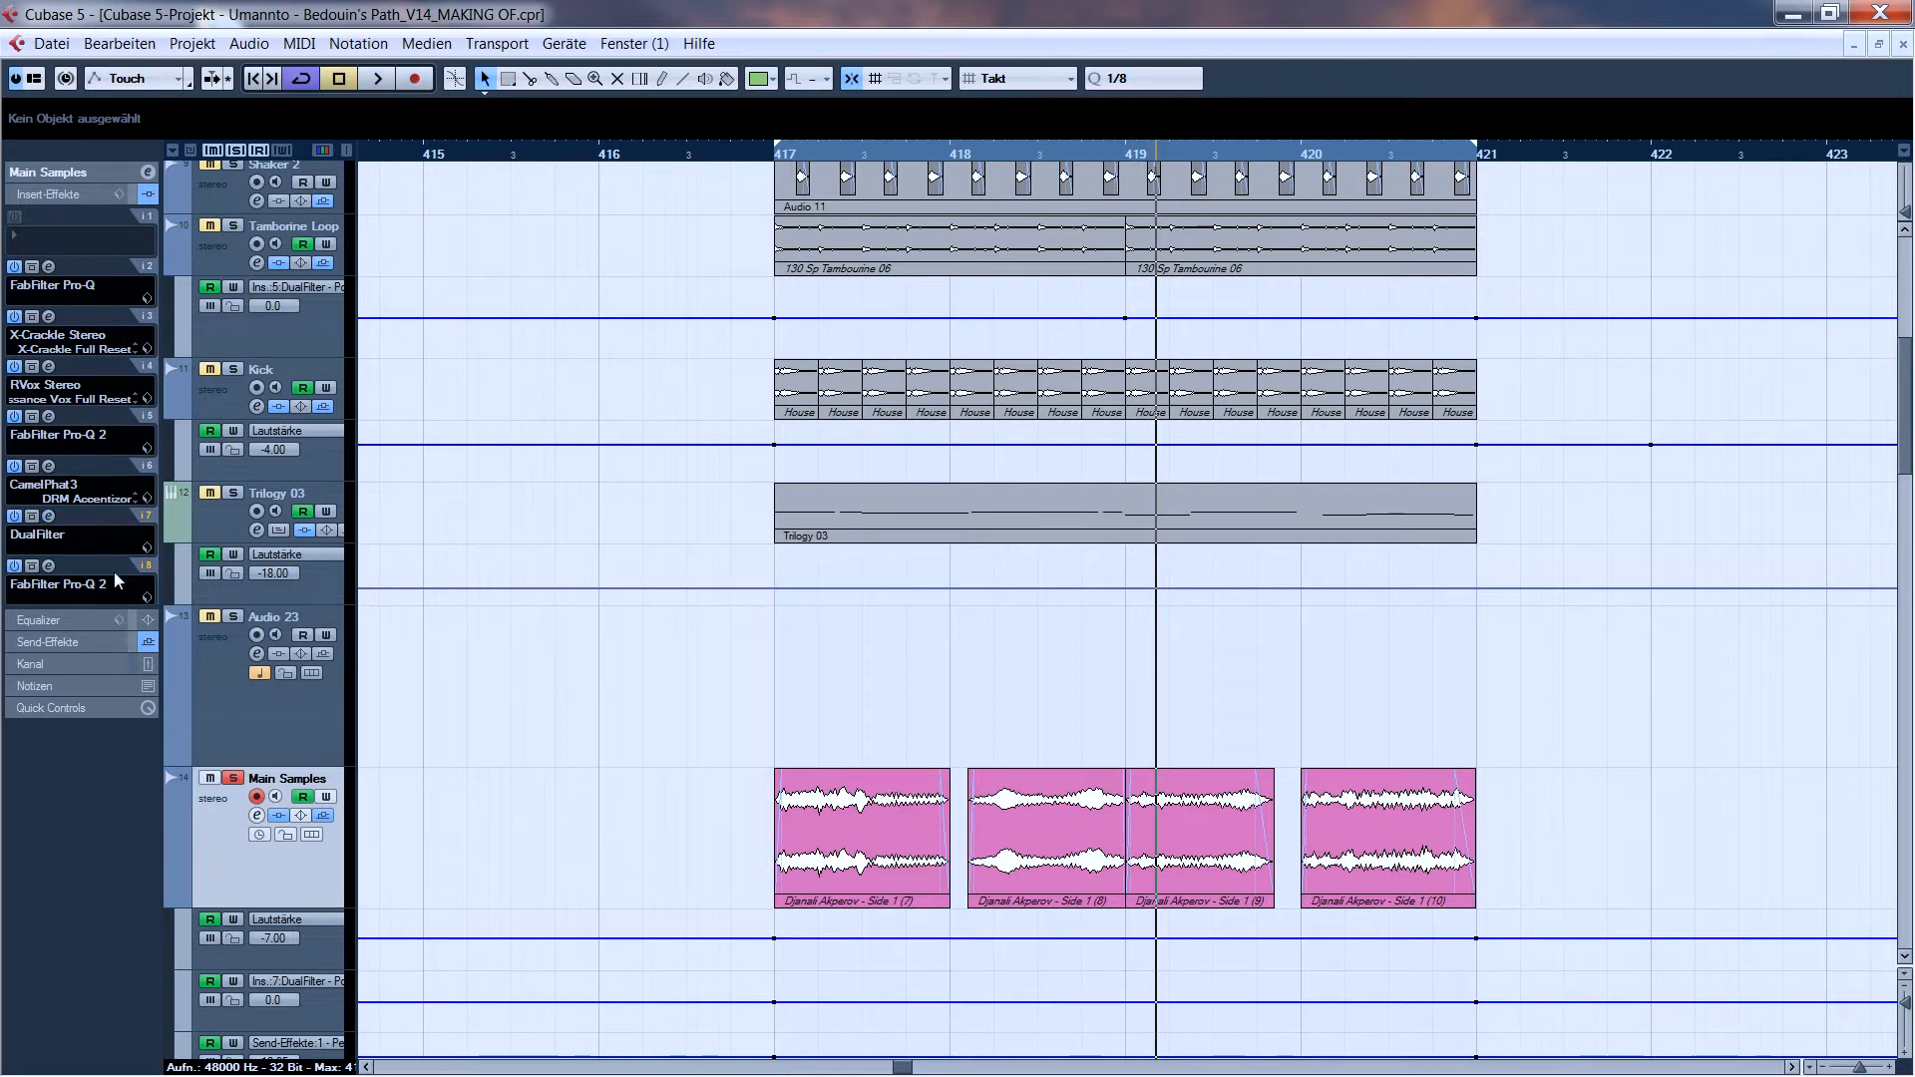
click(49, 565)
click(774, 154)
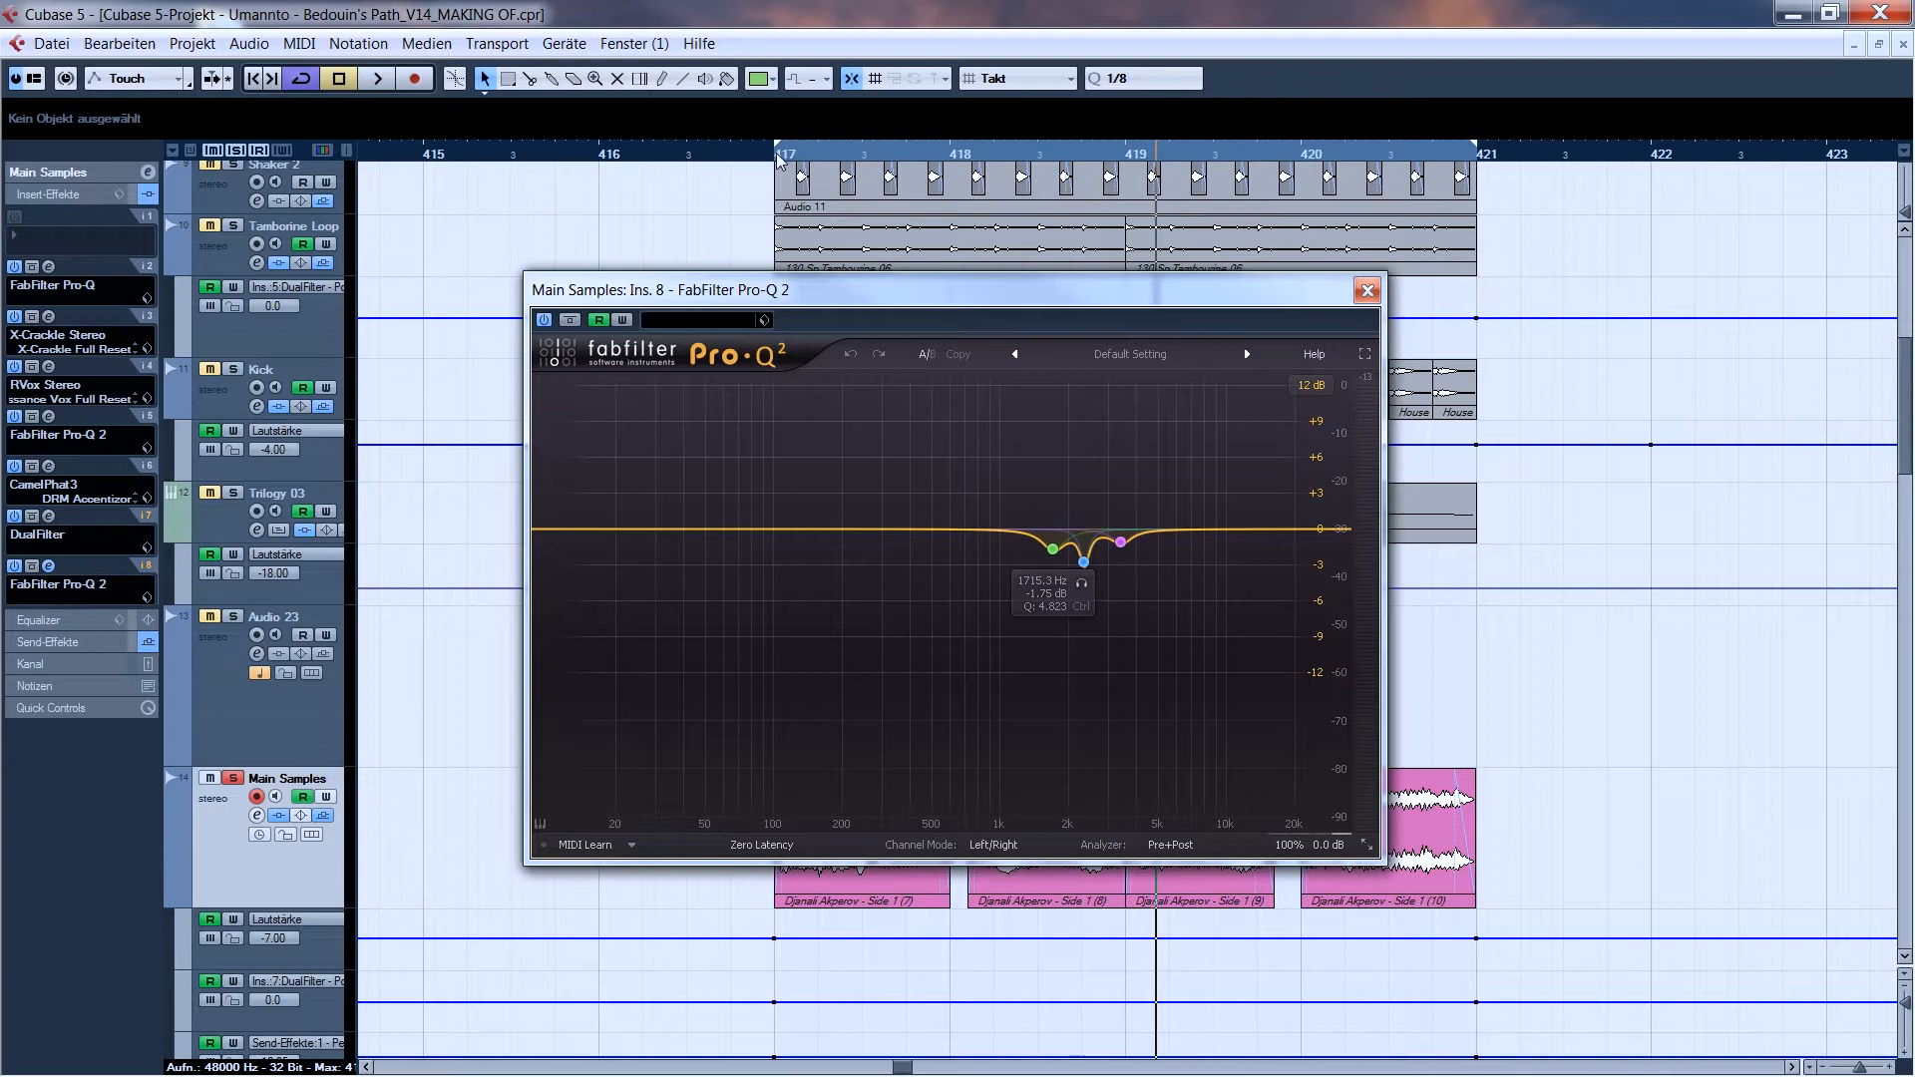
key(space)
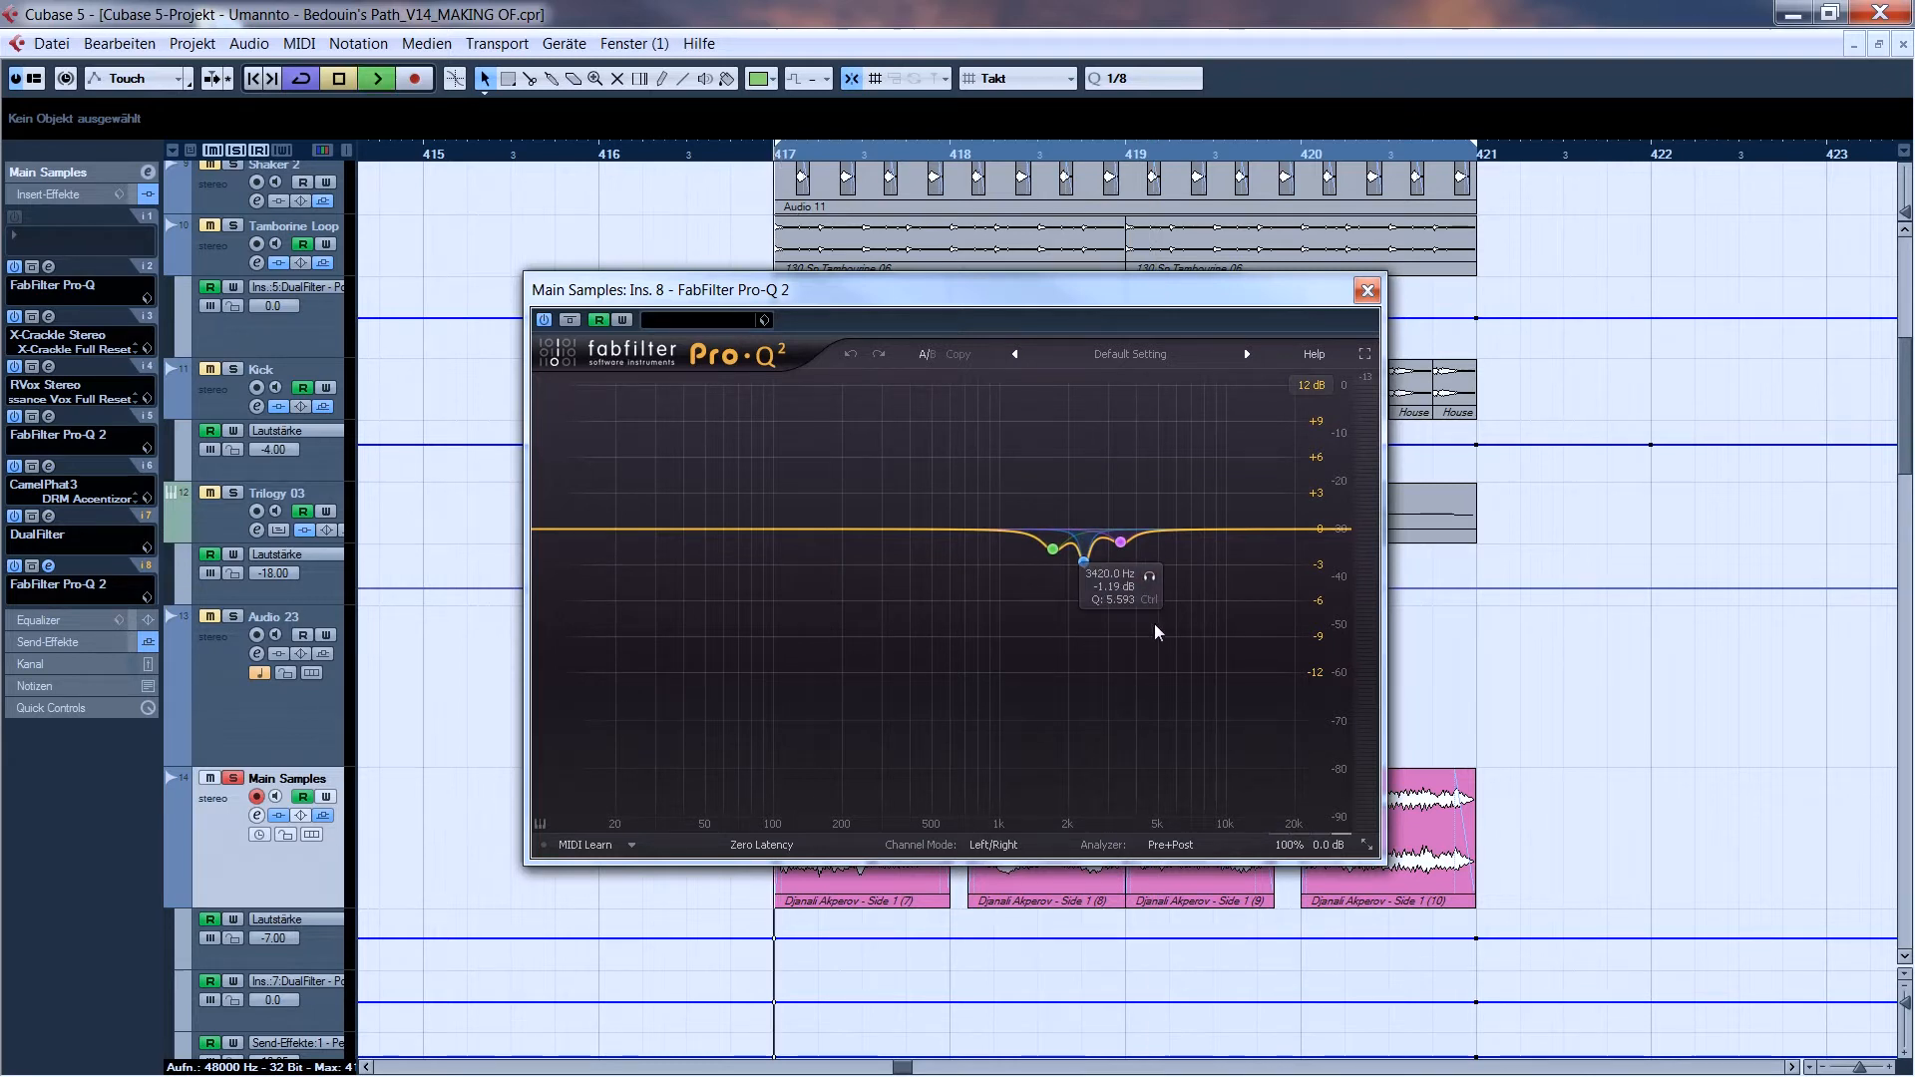
click(1366, 289)
key(space)
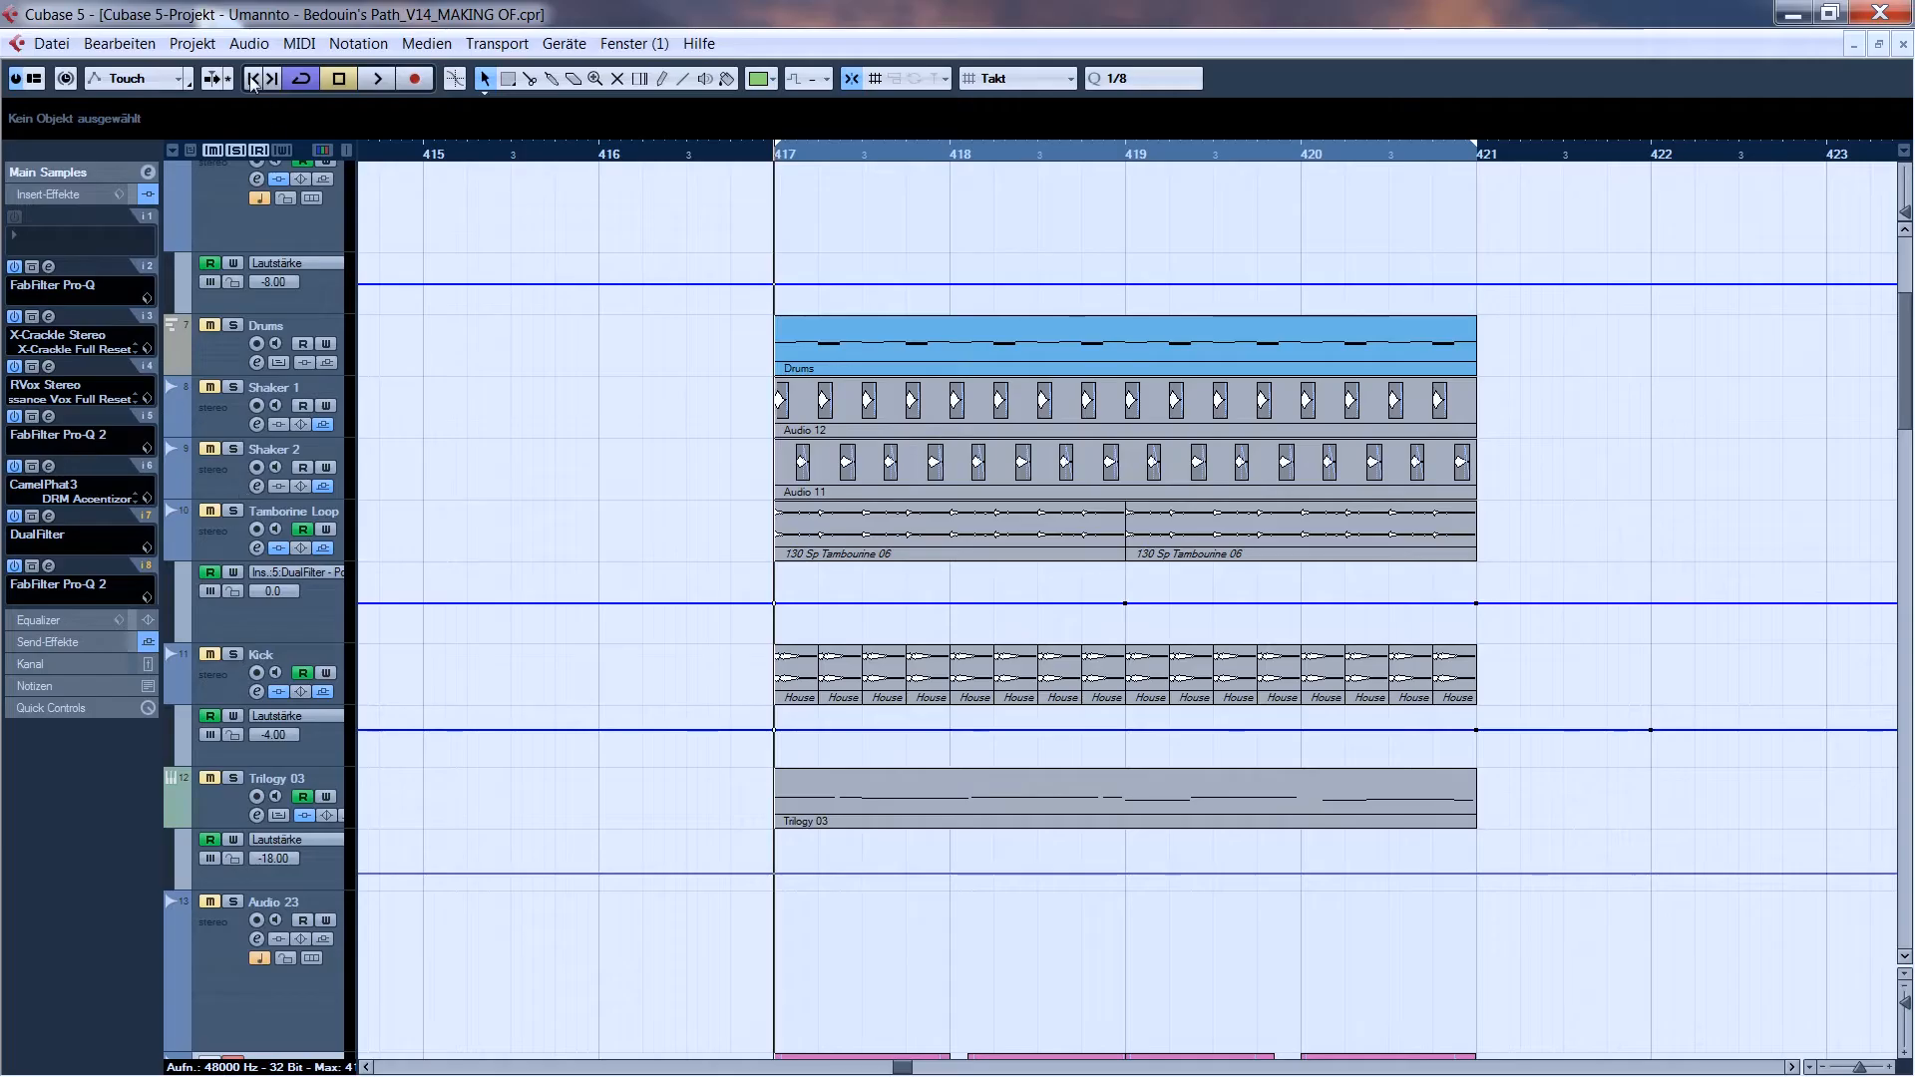
- Solo the Kick track and audition it from bar 417
click(232, 655)
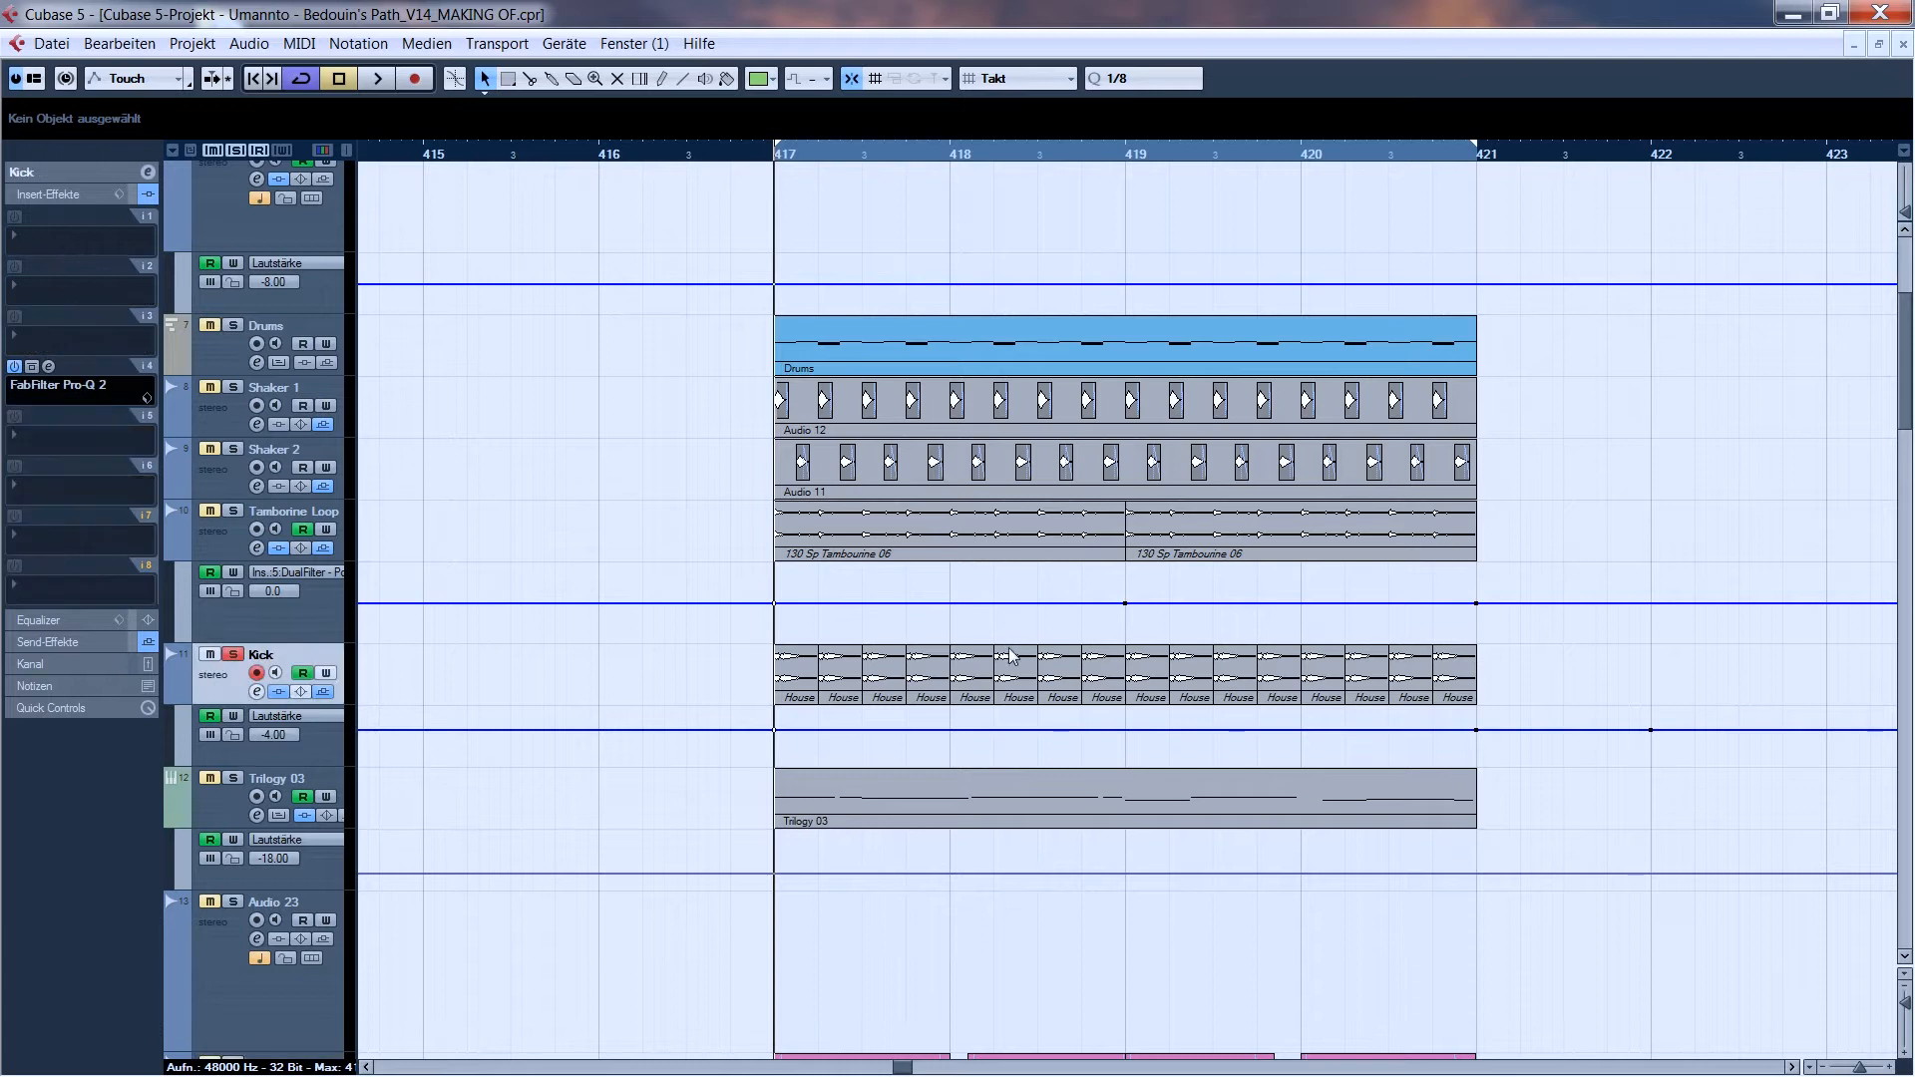
key(space)
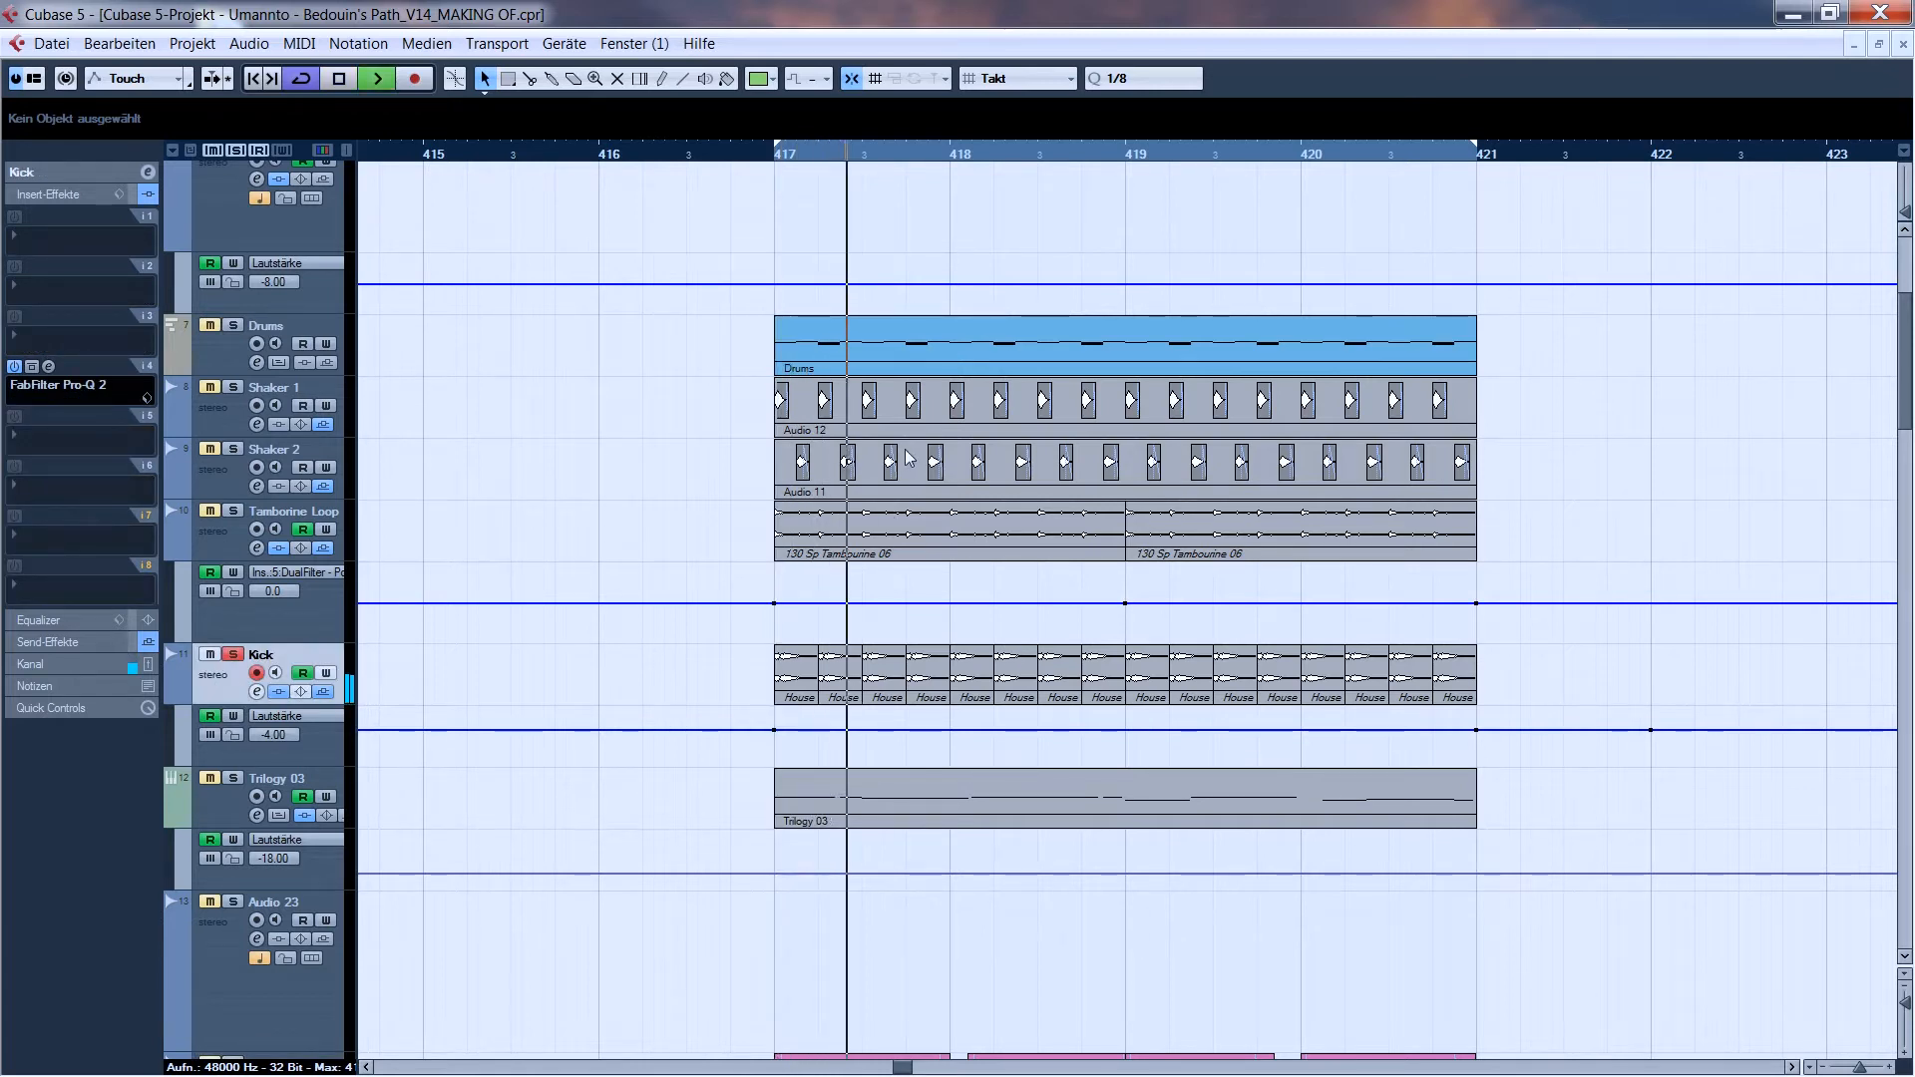
key(space)
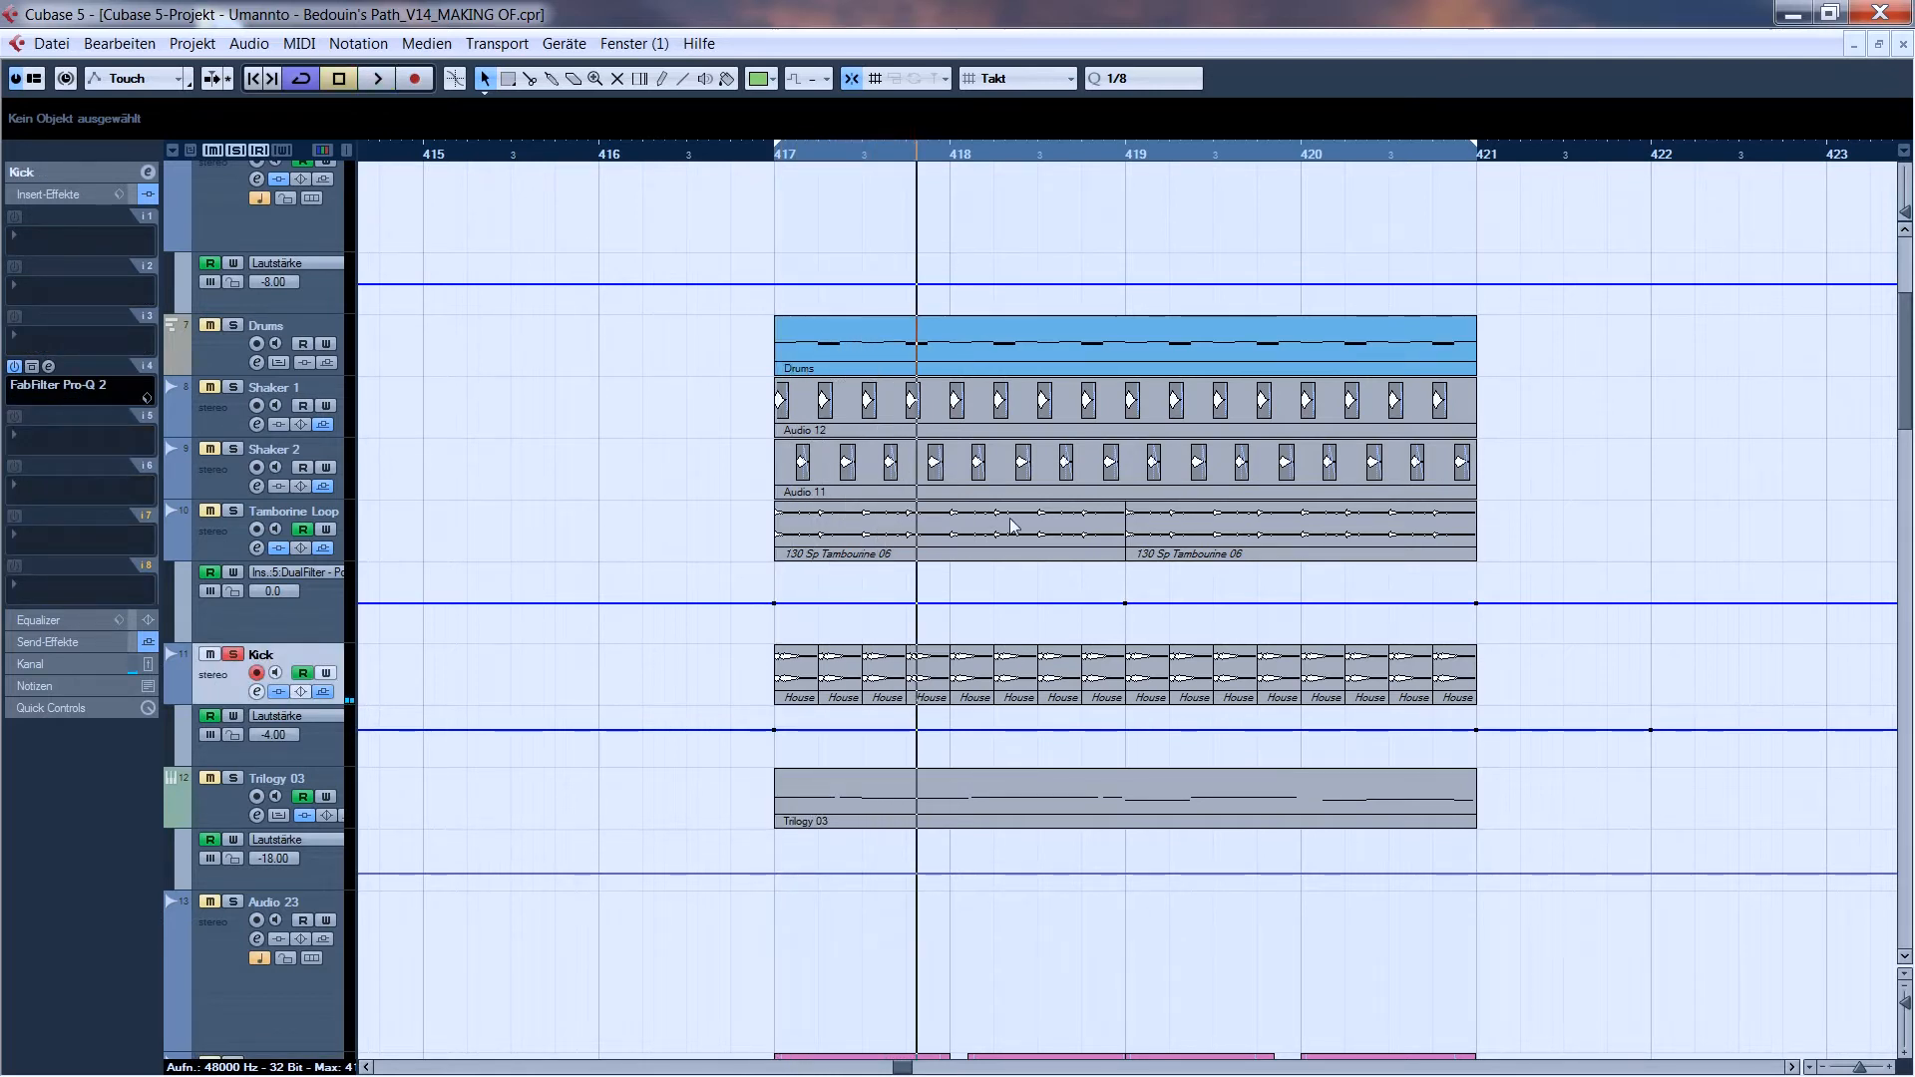
- Examine the low-cut curve of the FabFilter Pro-Q 2 insert on the Kick track and close its editor
scroll(1017, 536, down, 3)
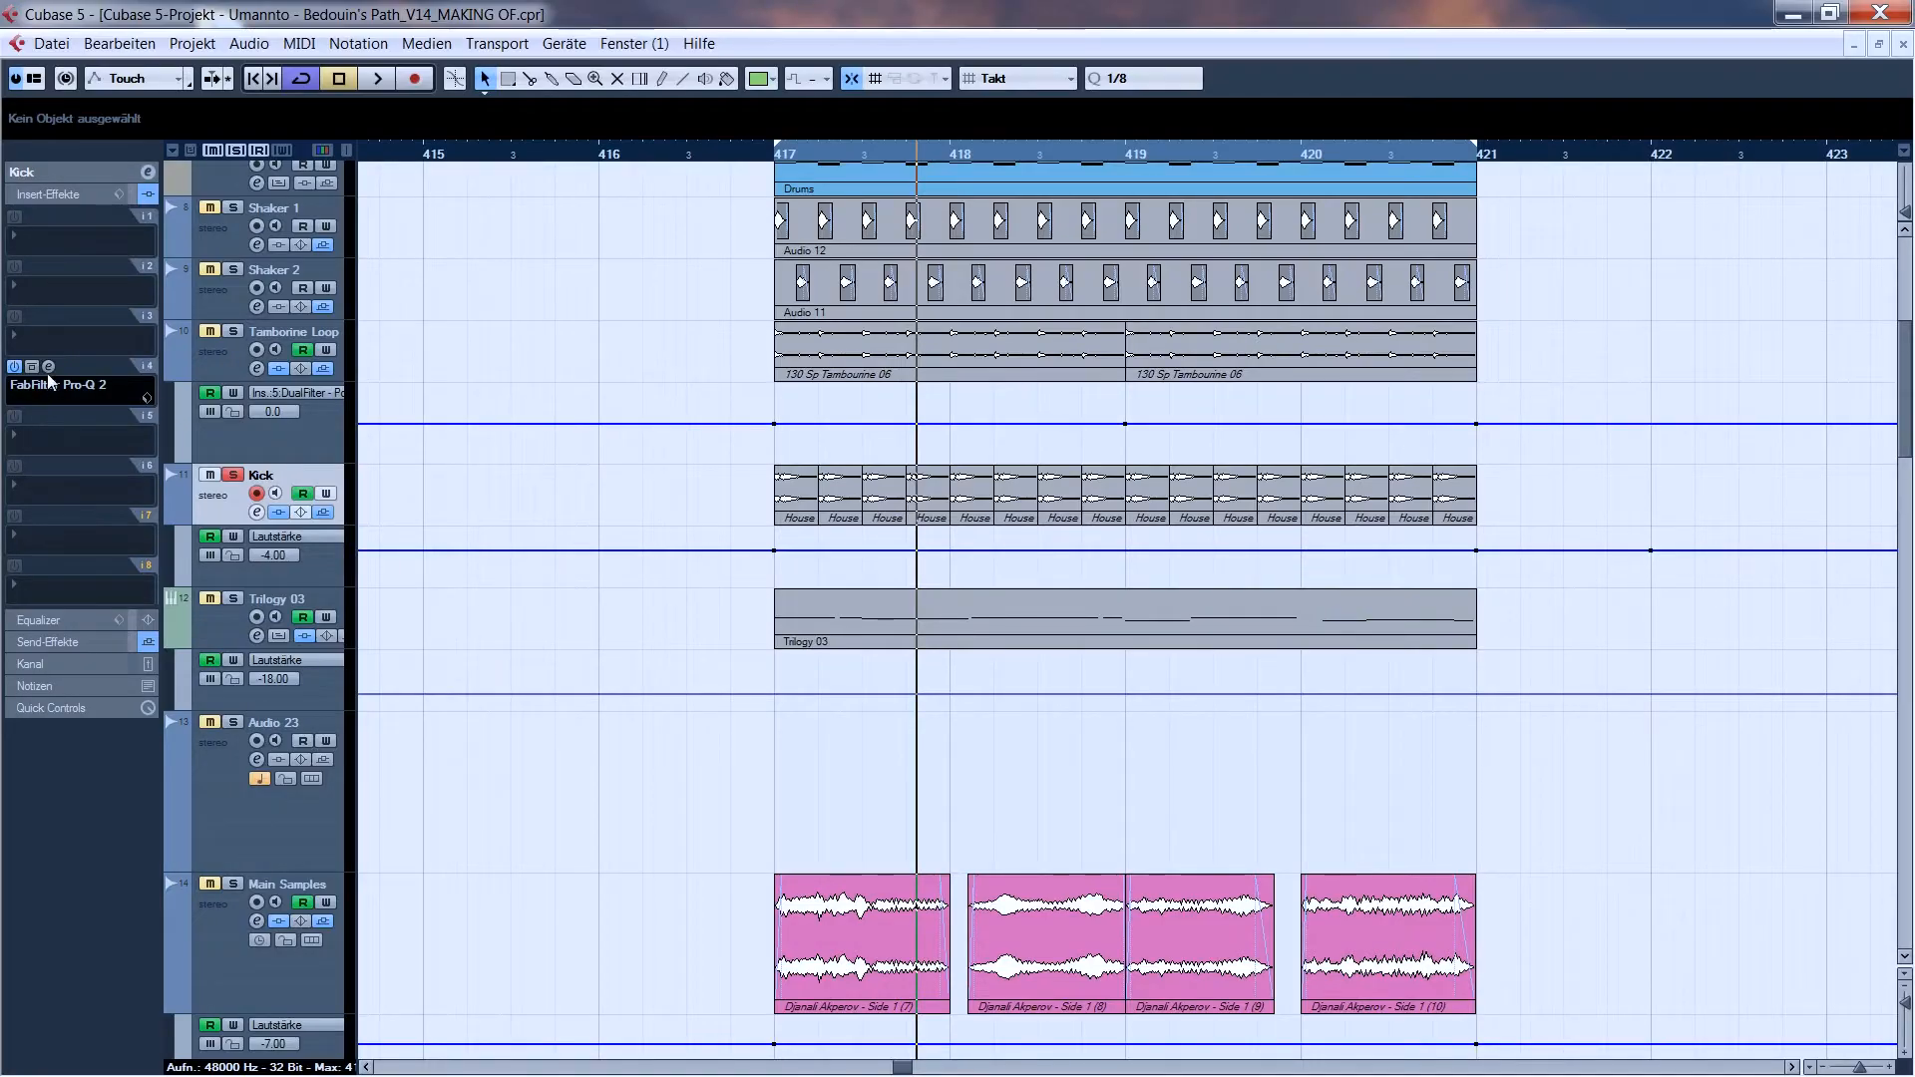
click(47, 367)
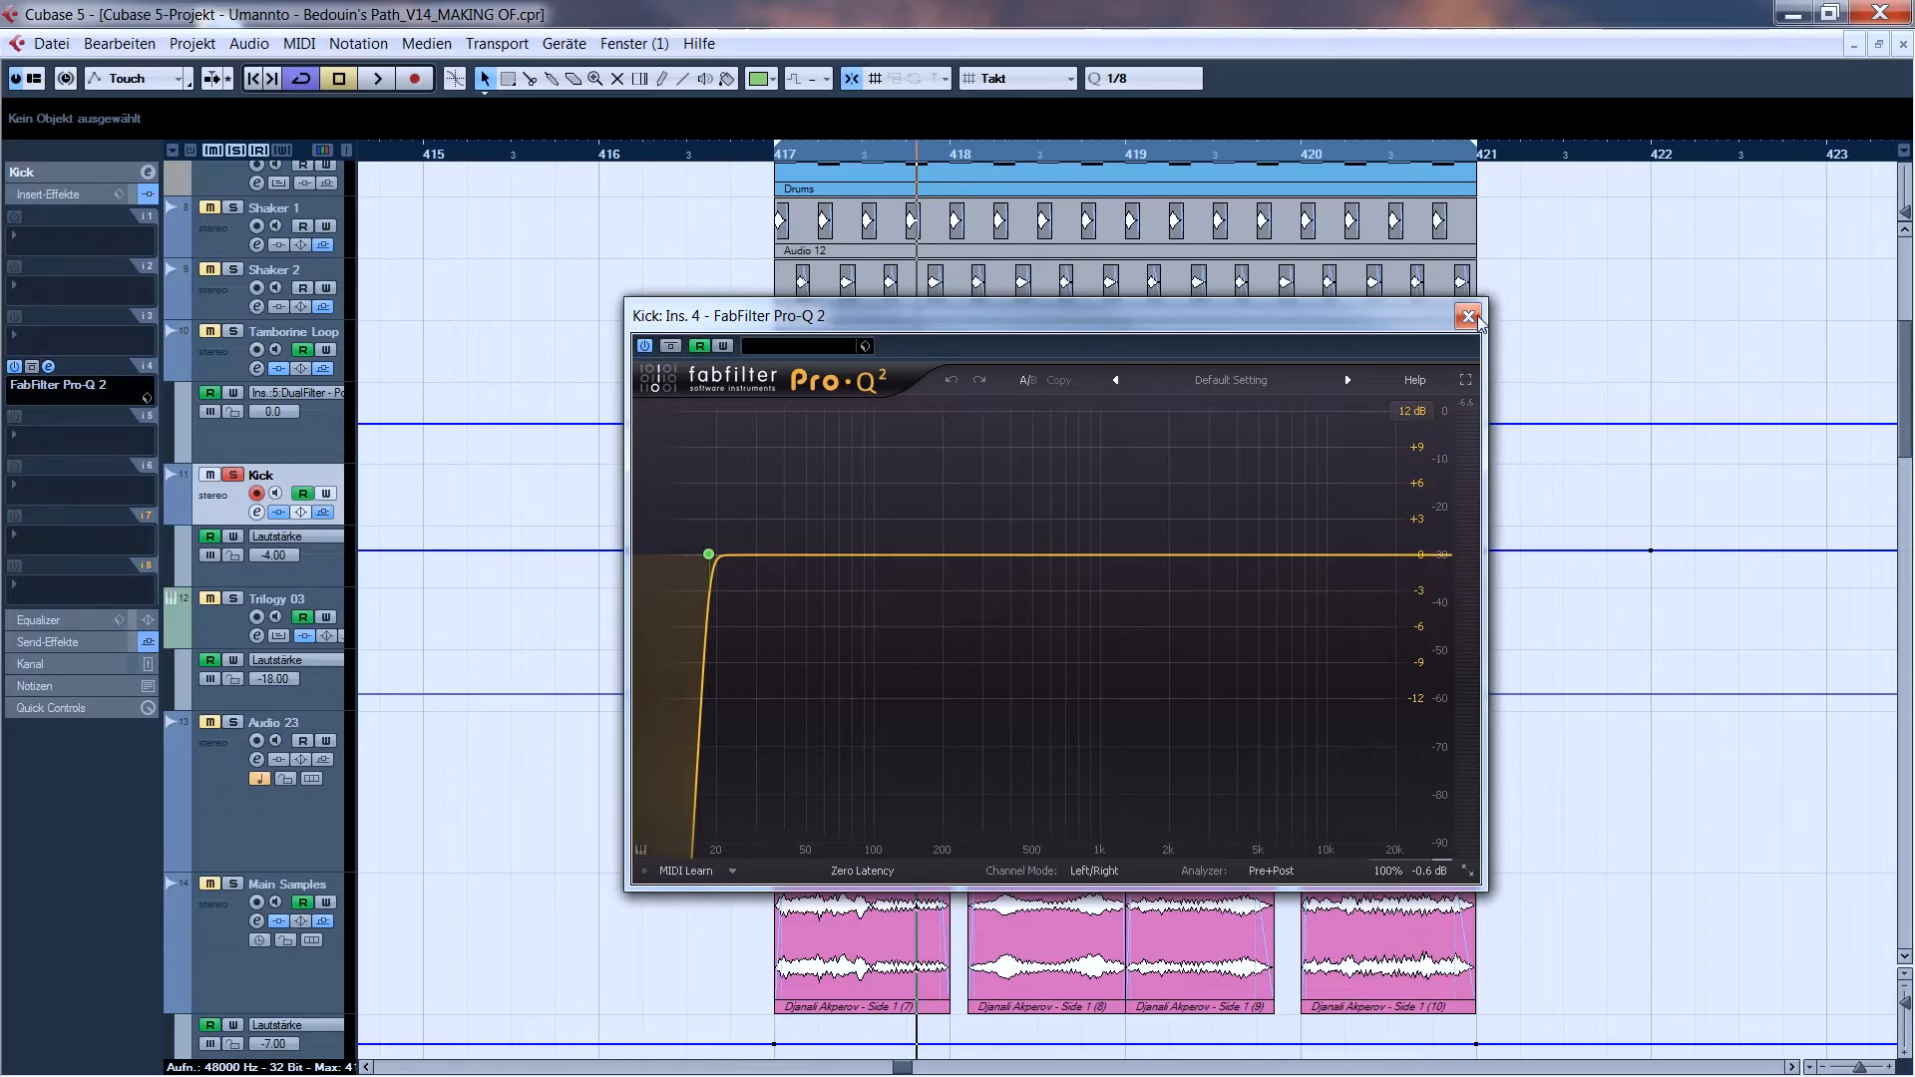
click(1469, 317)
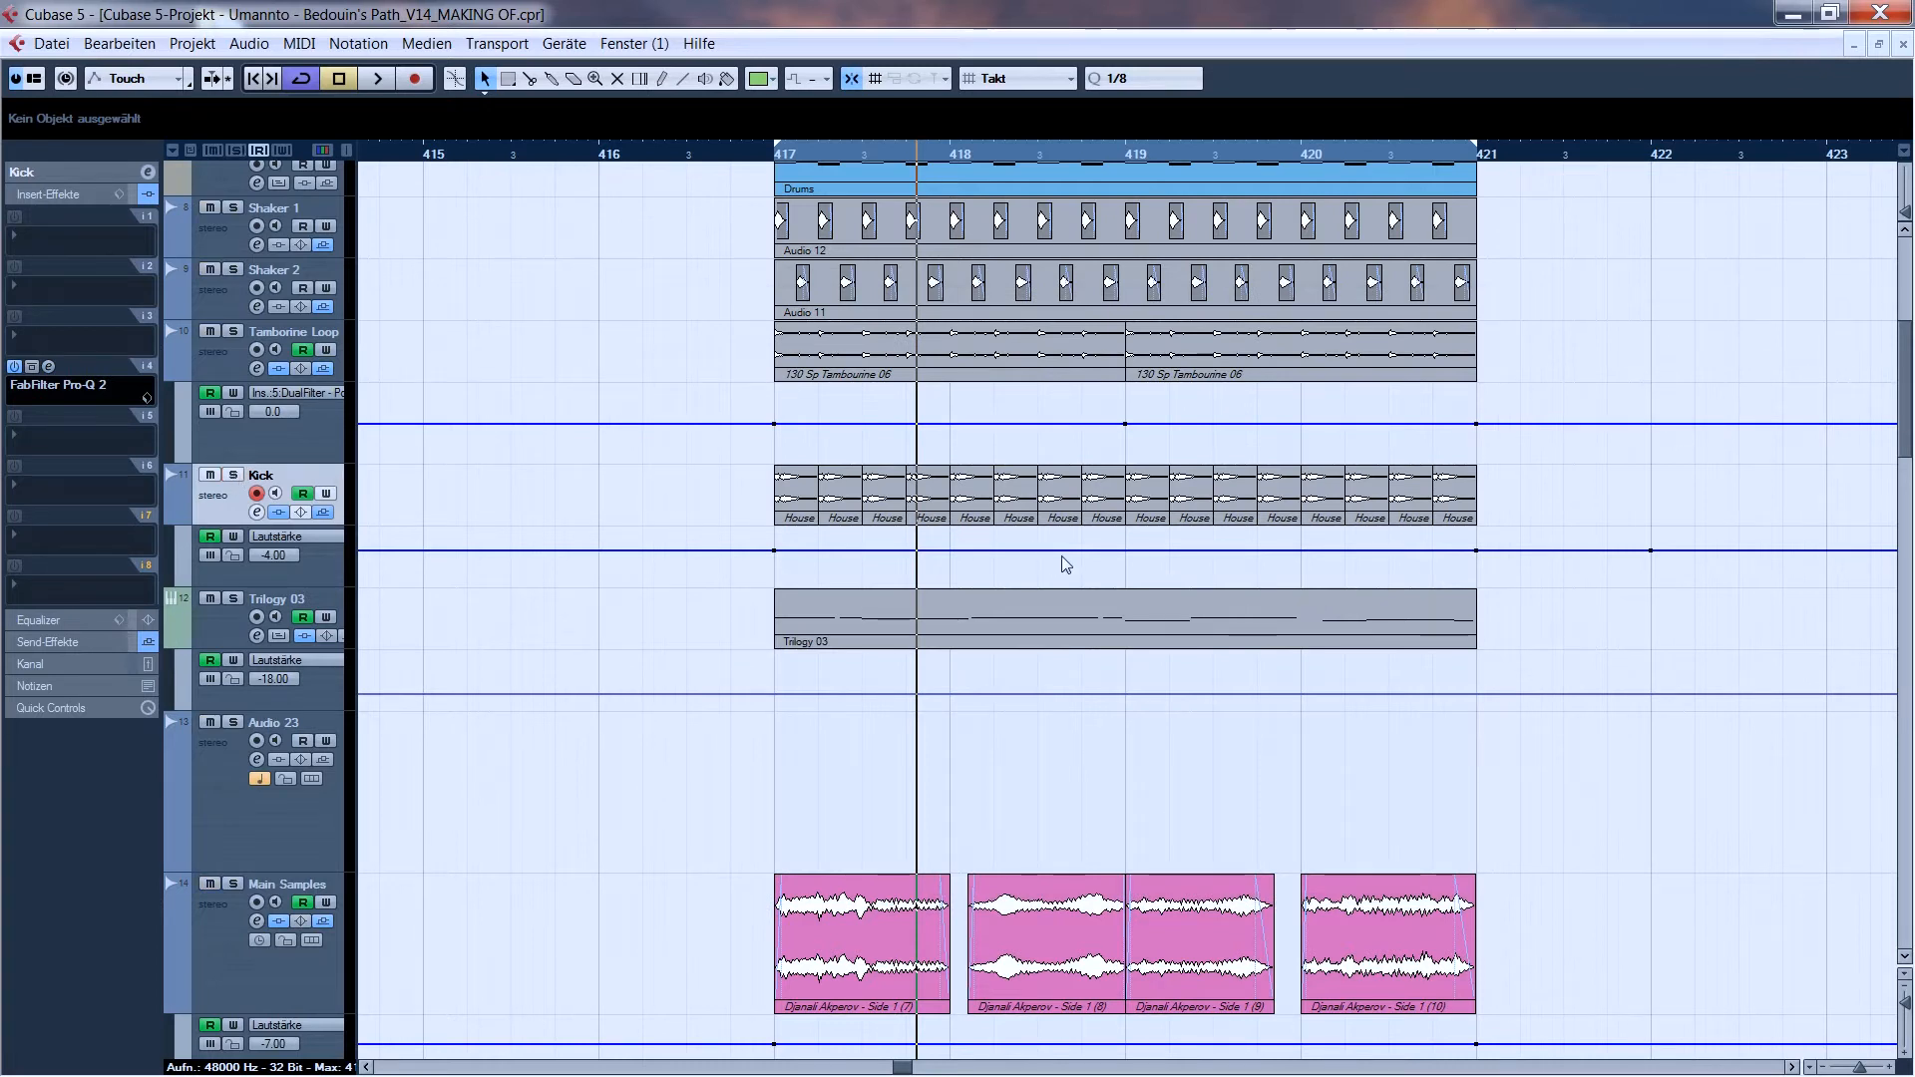
- Solo the Kick and Main Samples tracks and audition them together from bar 417
click(775, 157)
click(232, 474)
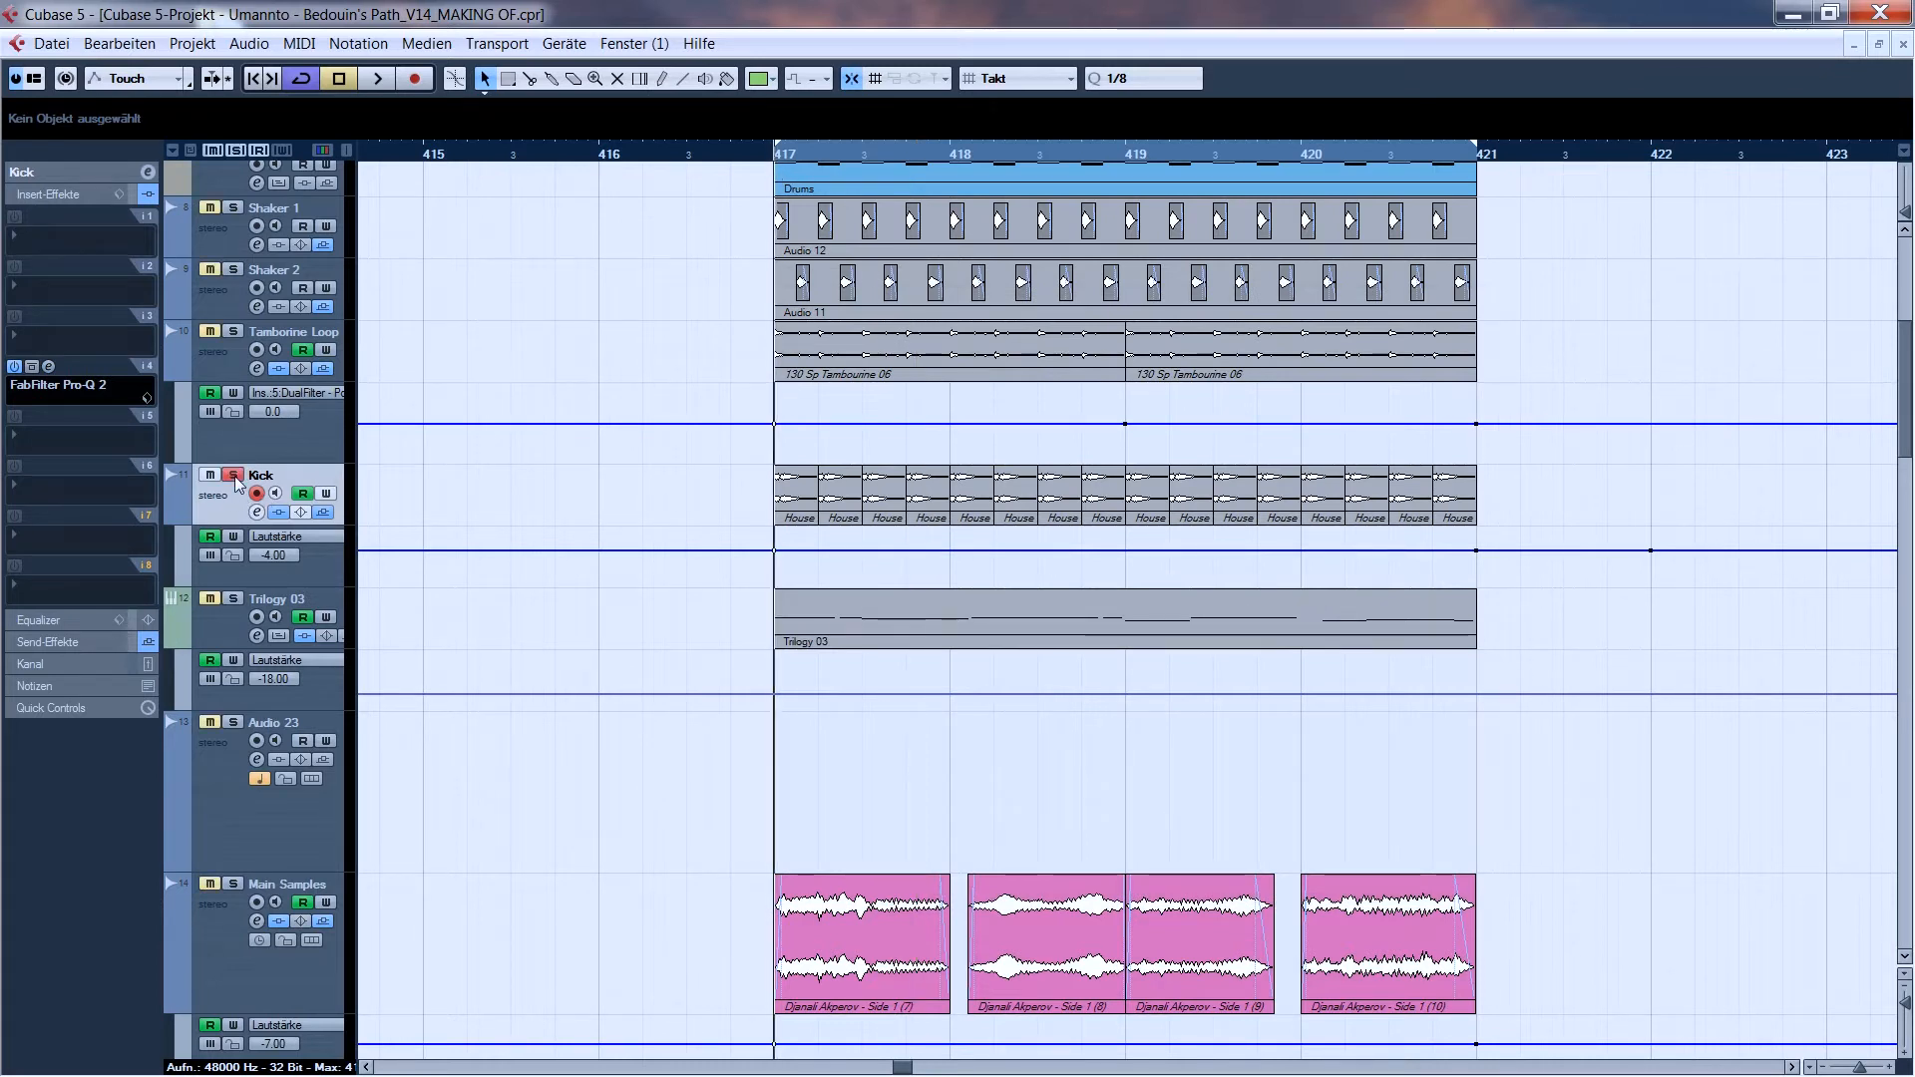
click(232, 883)
key(space)
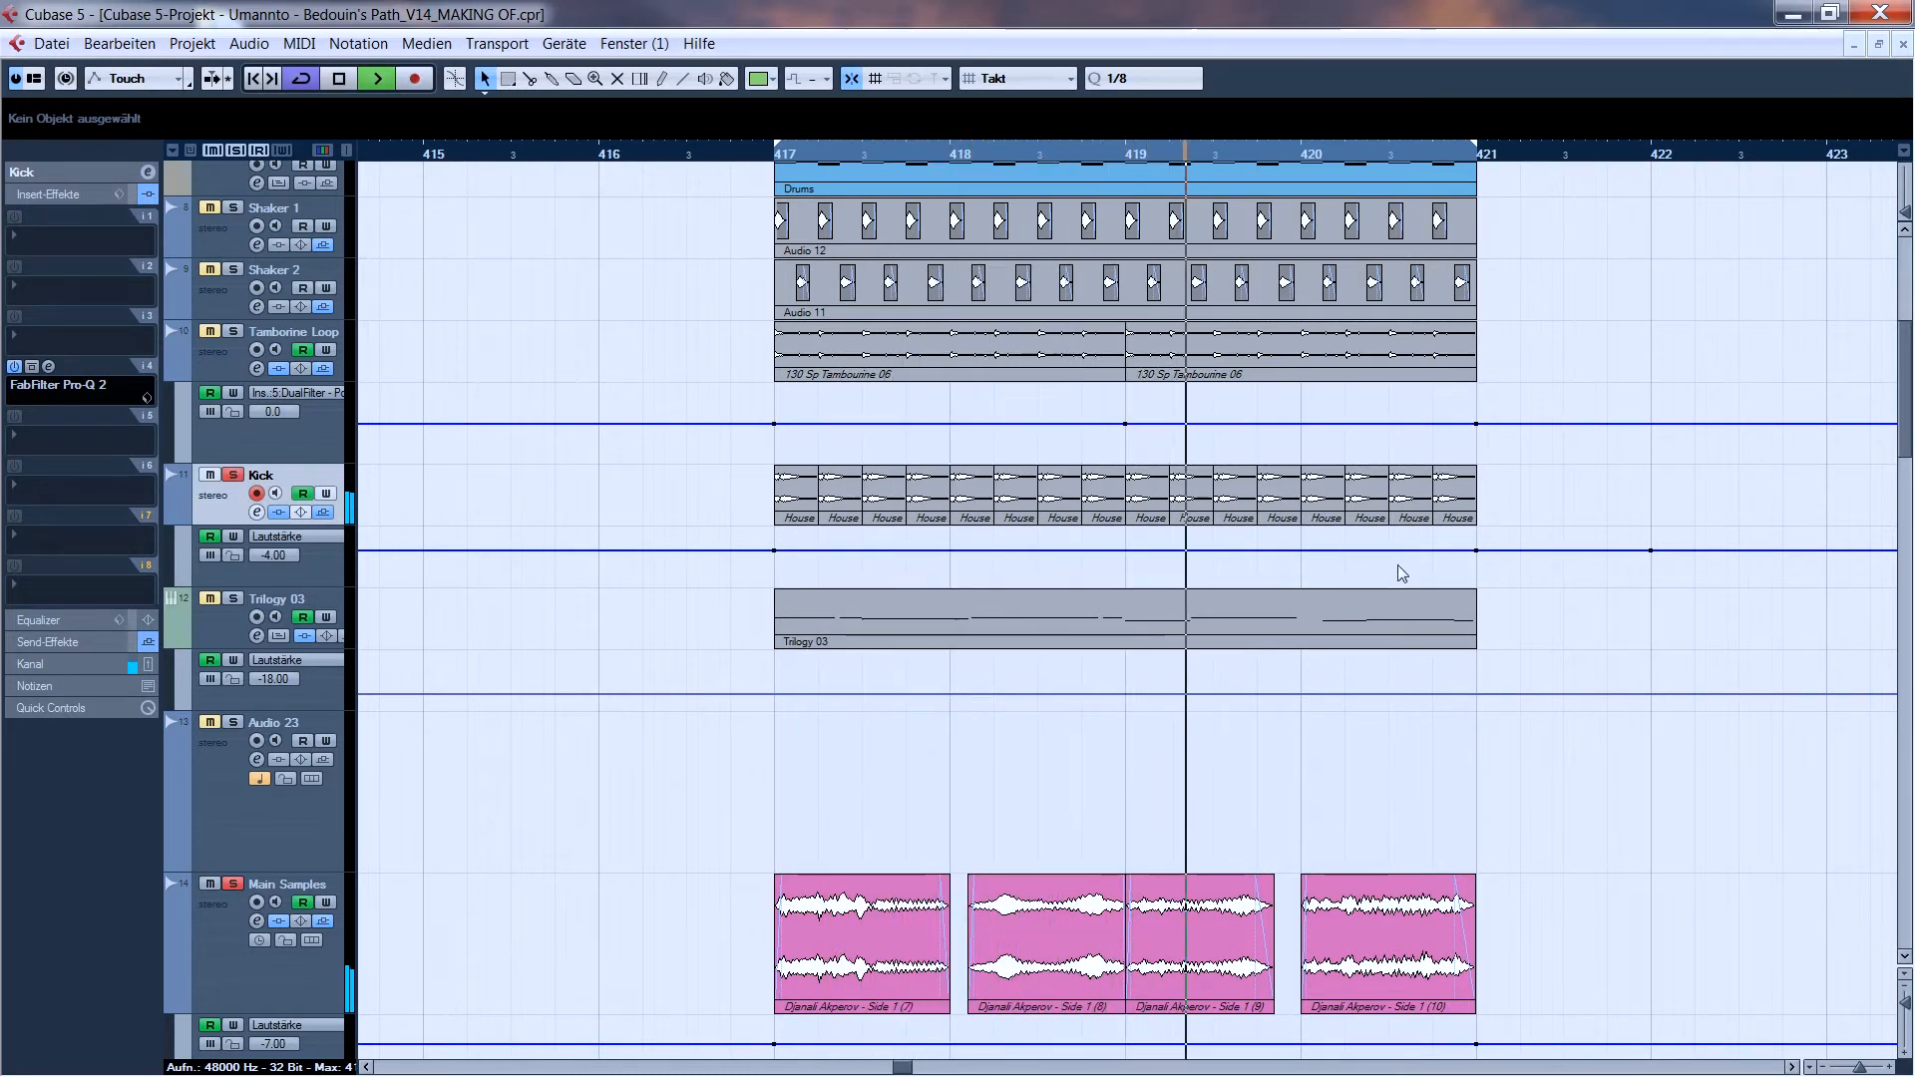
key(space)
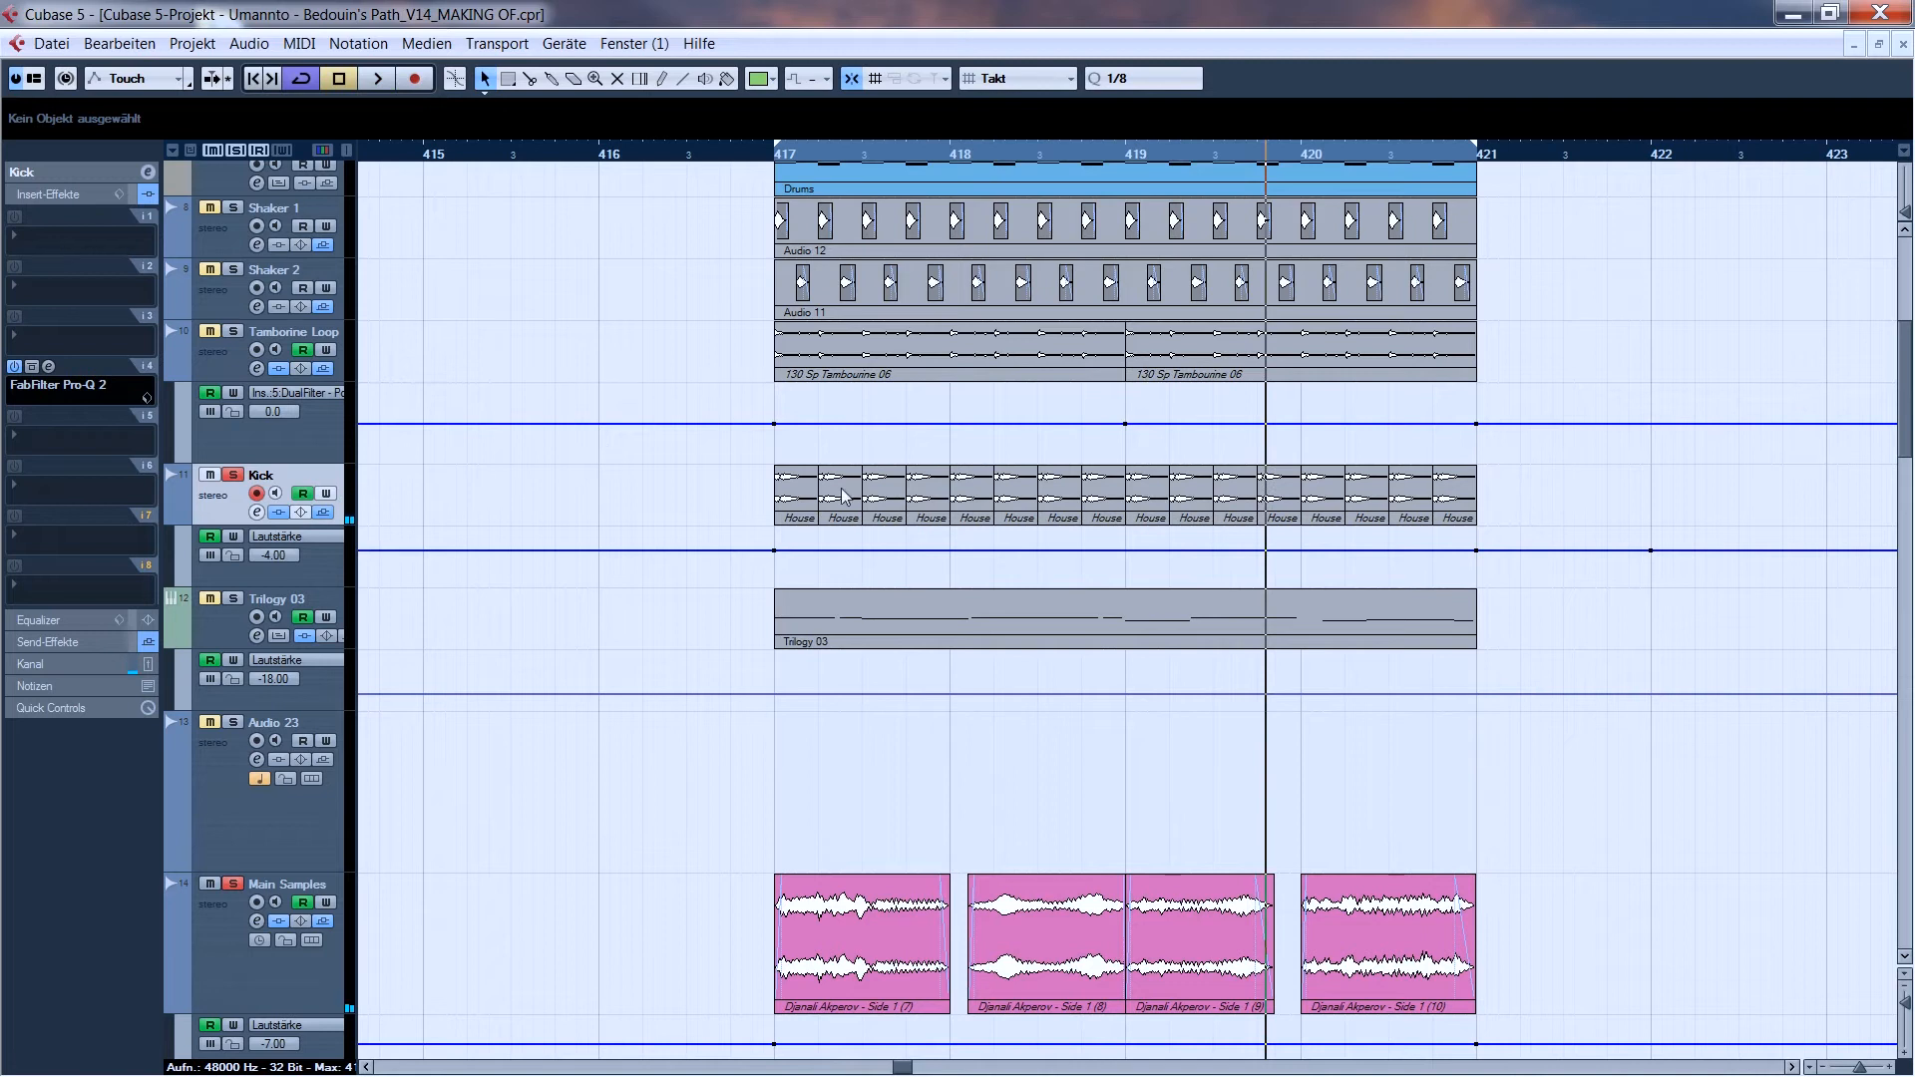
- Solo the Bongo GR01 group track and locate the source recording on the Audio 24 track
scroll(1124, 505, down, 6)
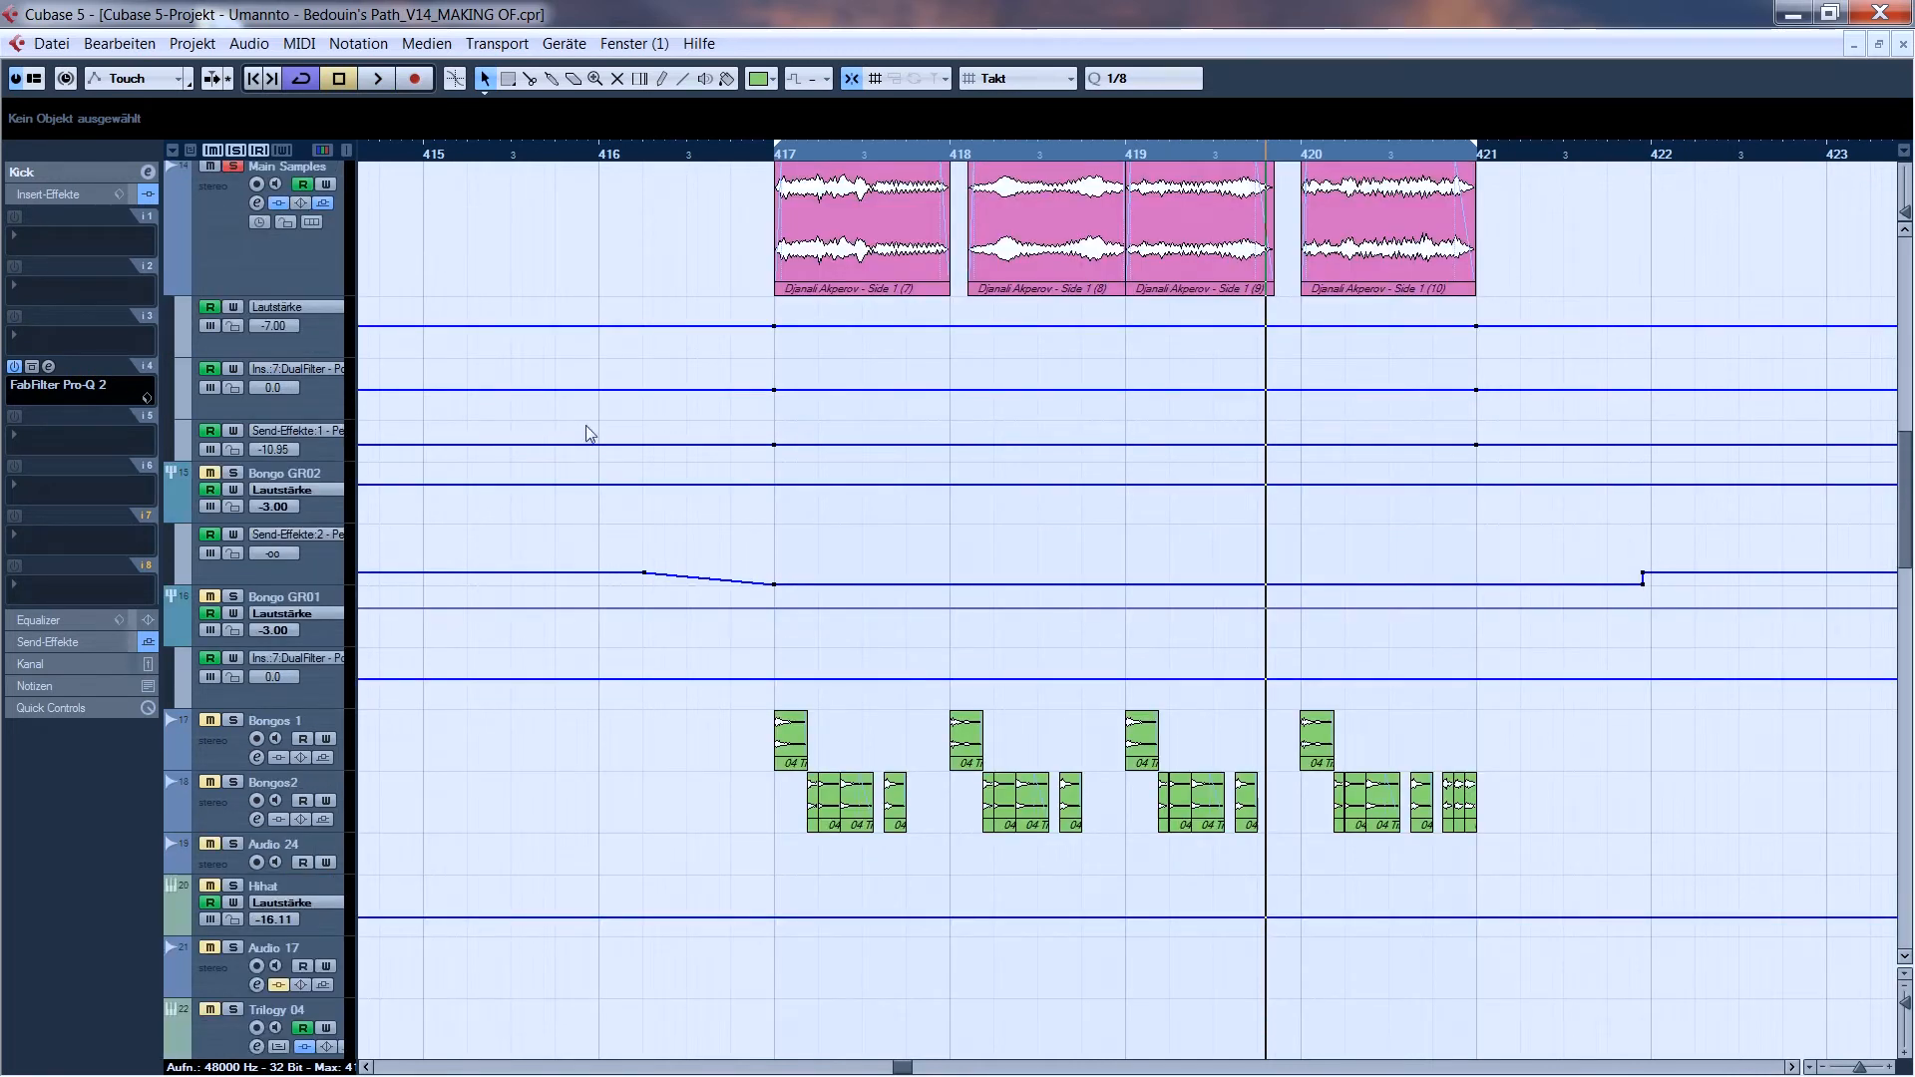
click(234, 599)
drag(1861, 1068, 1856, 1068)
click(1791, 1068)
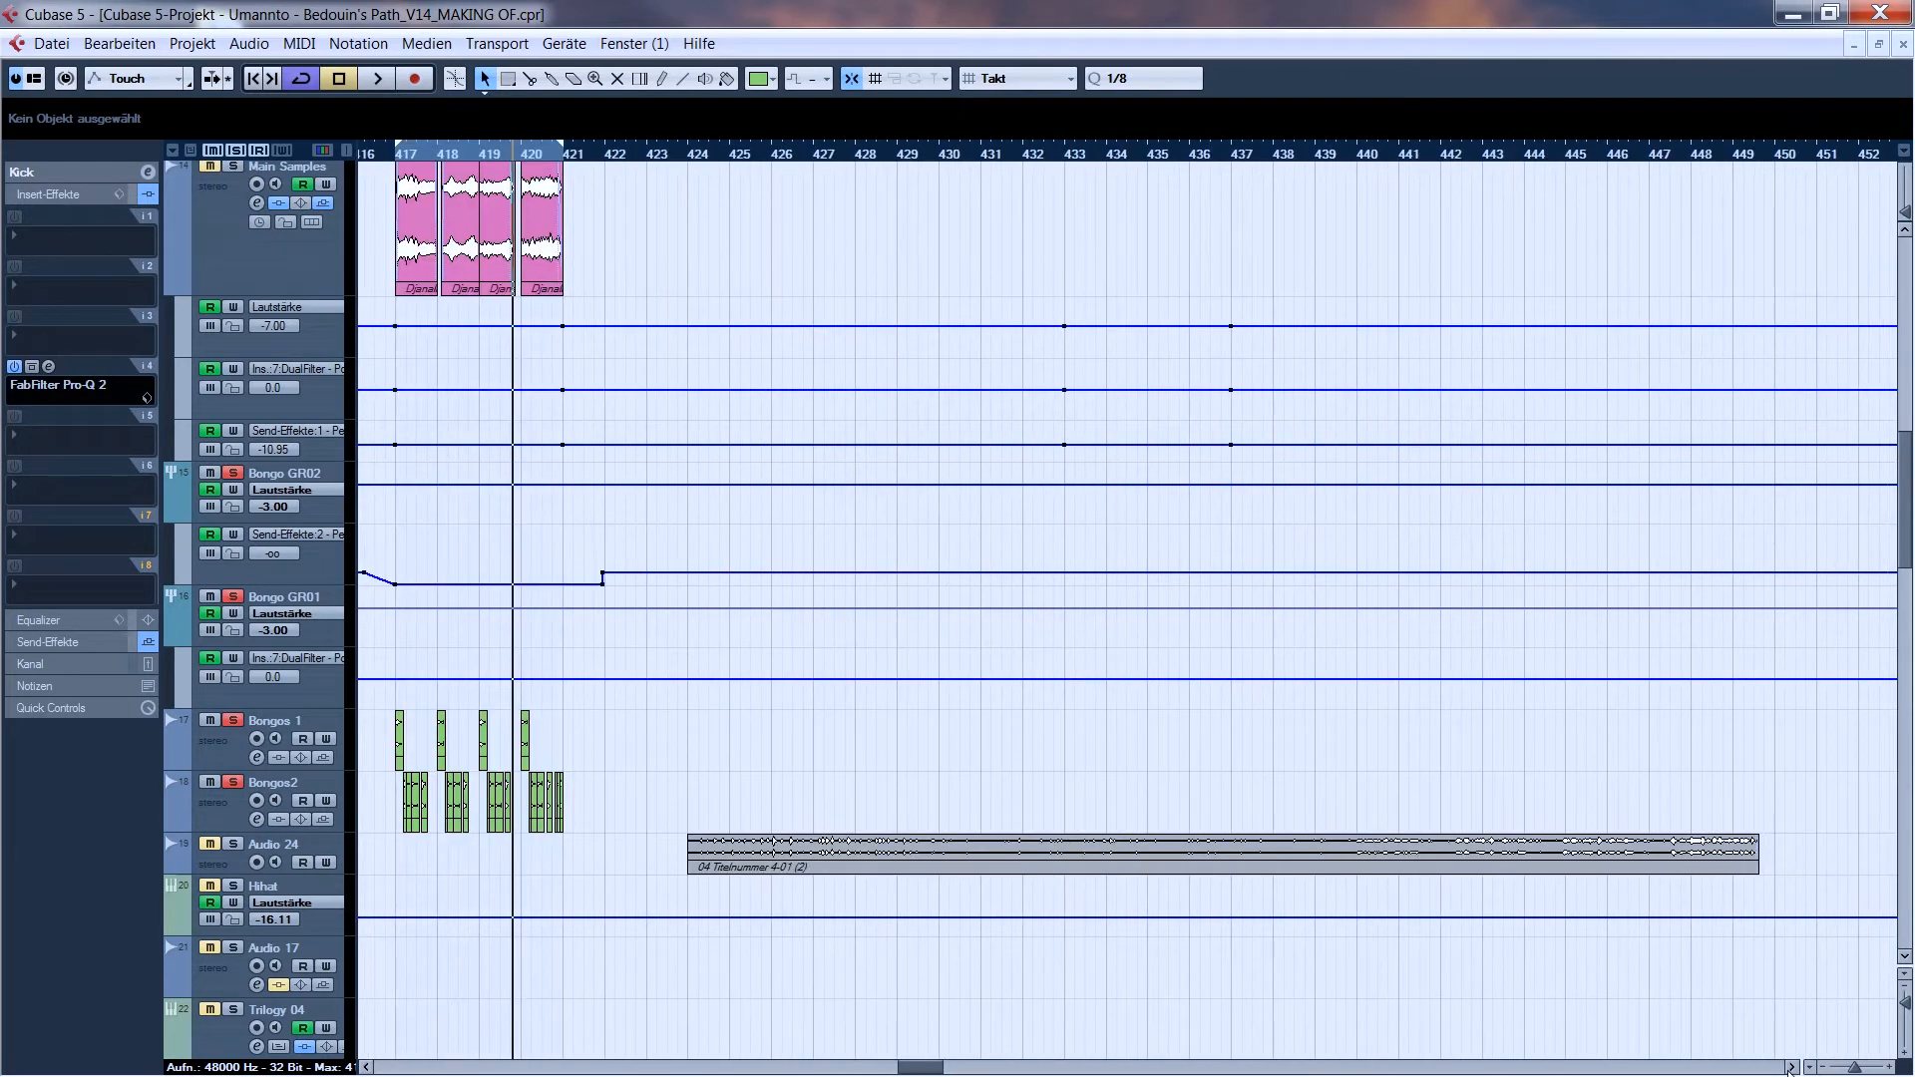
- Solo the Audio 24 track and audition the bongo source recording from bar 426
click(785, 158)
key(space)
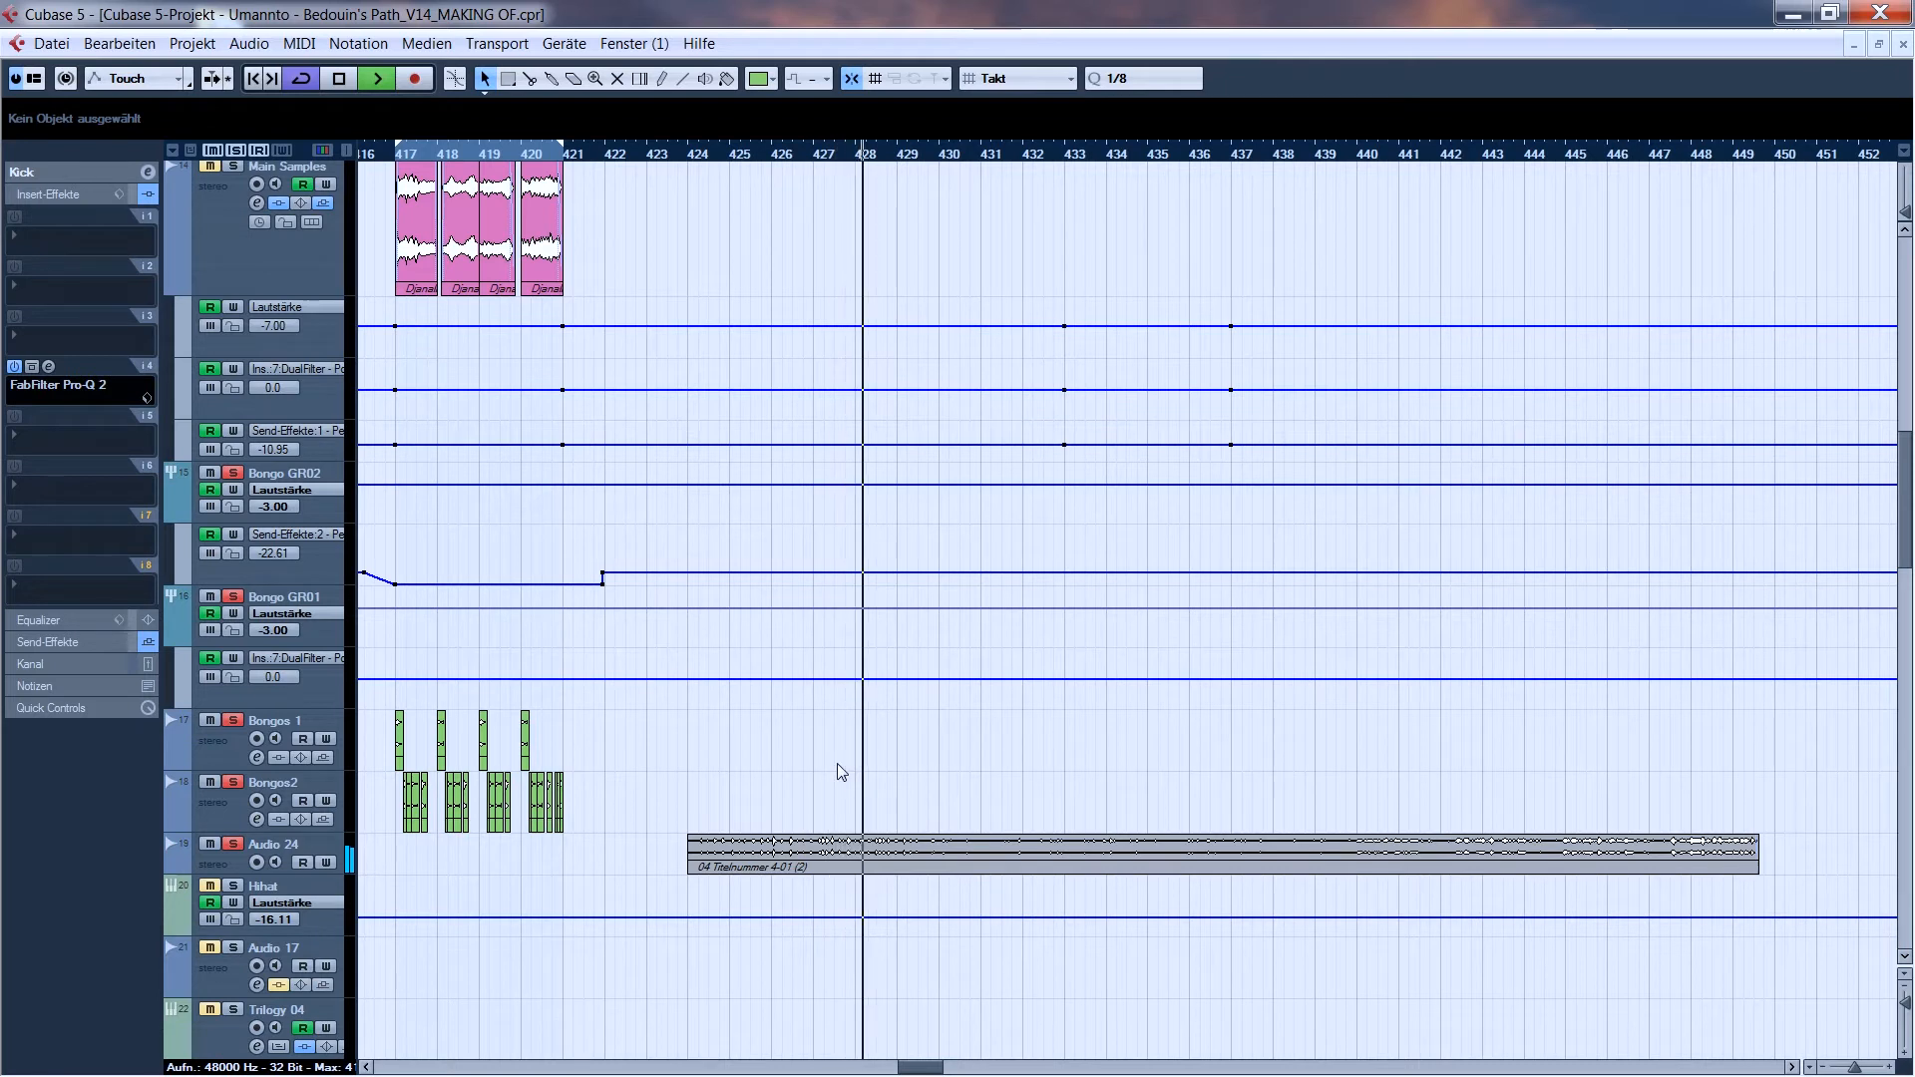
key(space)
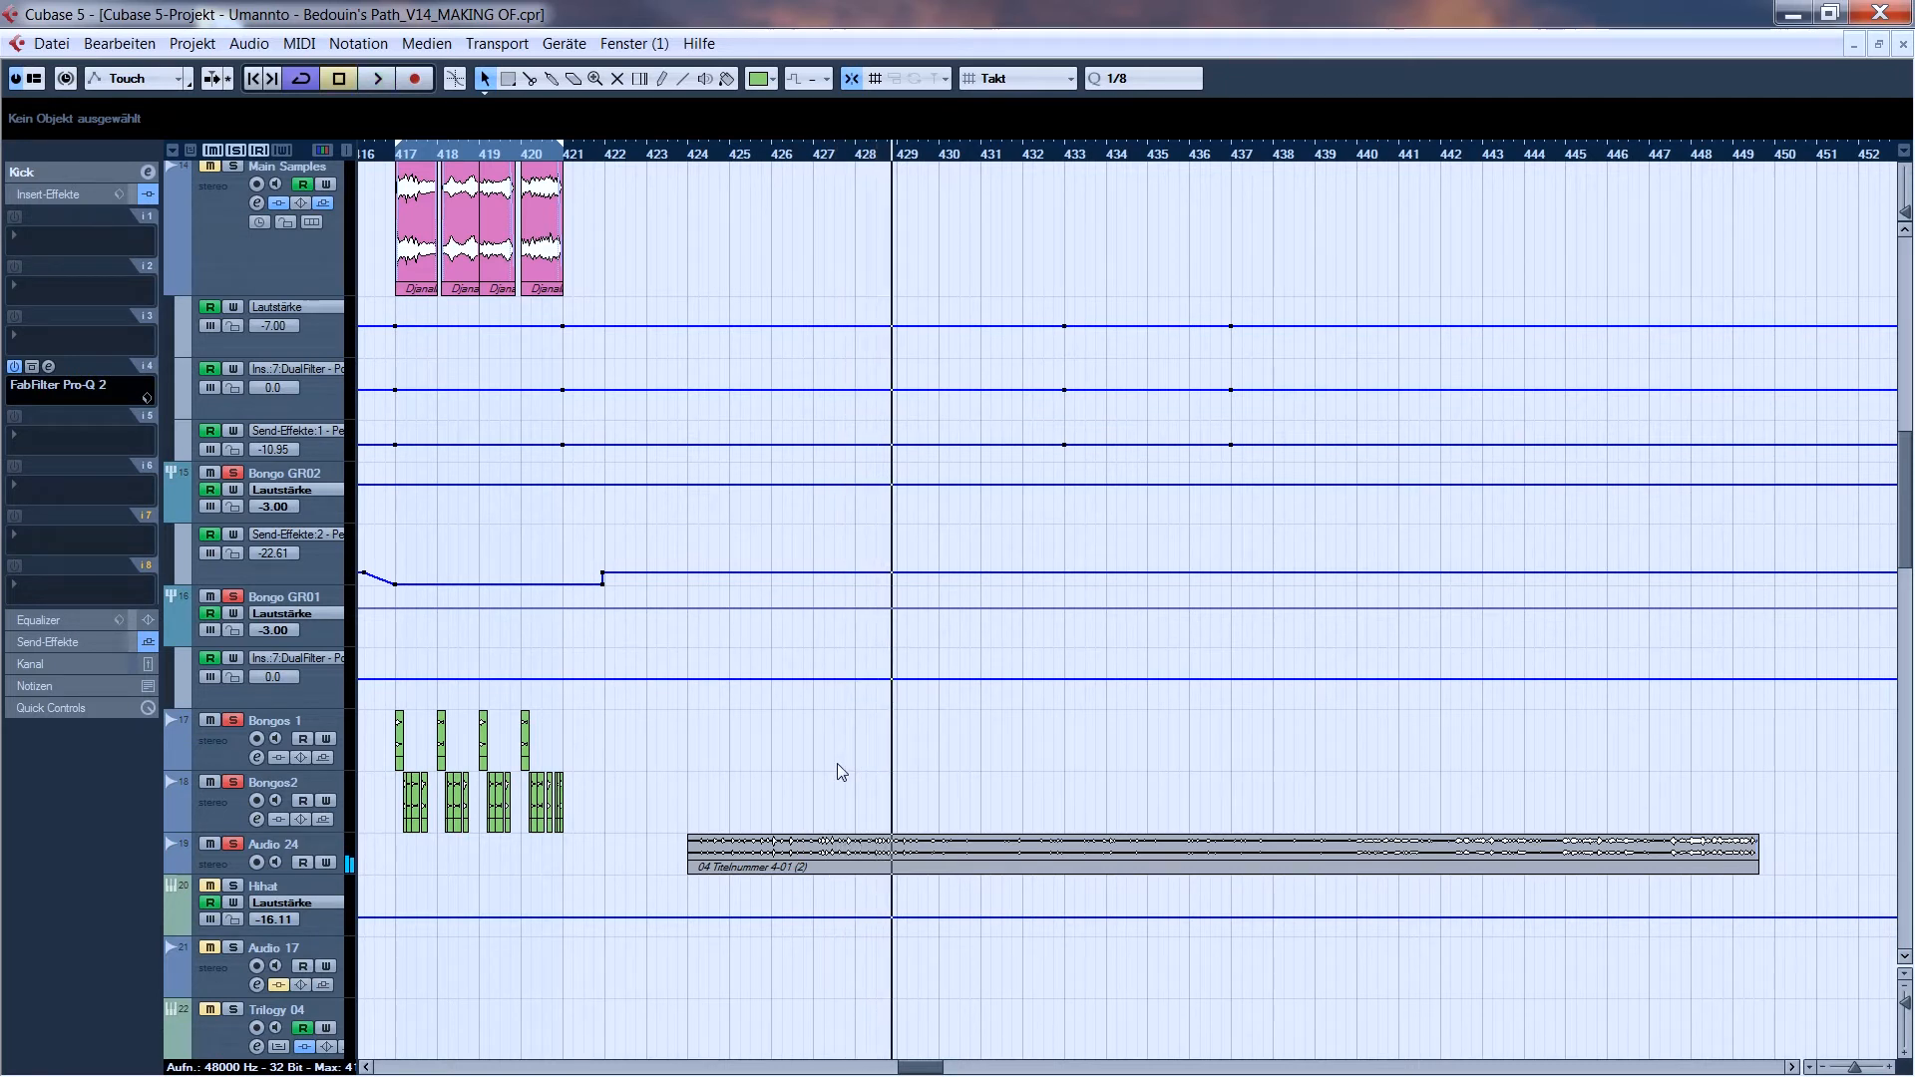
- Clear the active solos, solo the Bongo GR01 group track and audition the cut bongo parts from bar 417
drag(405, 158, 407, 203)
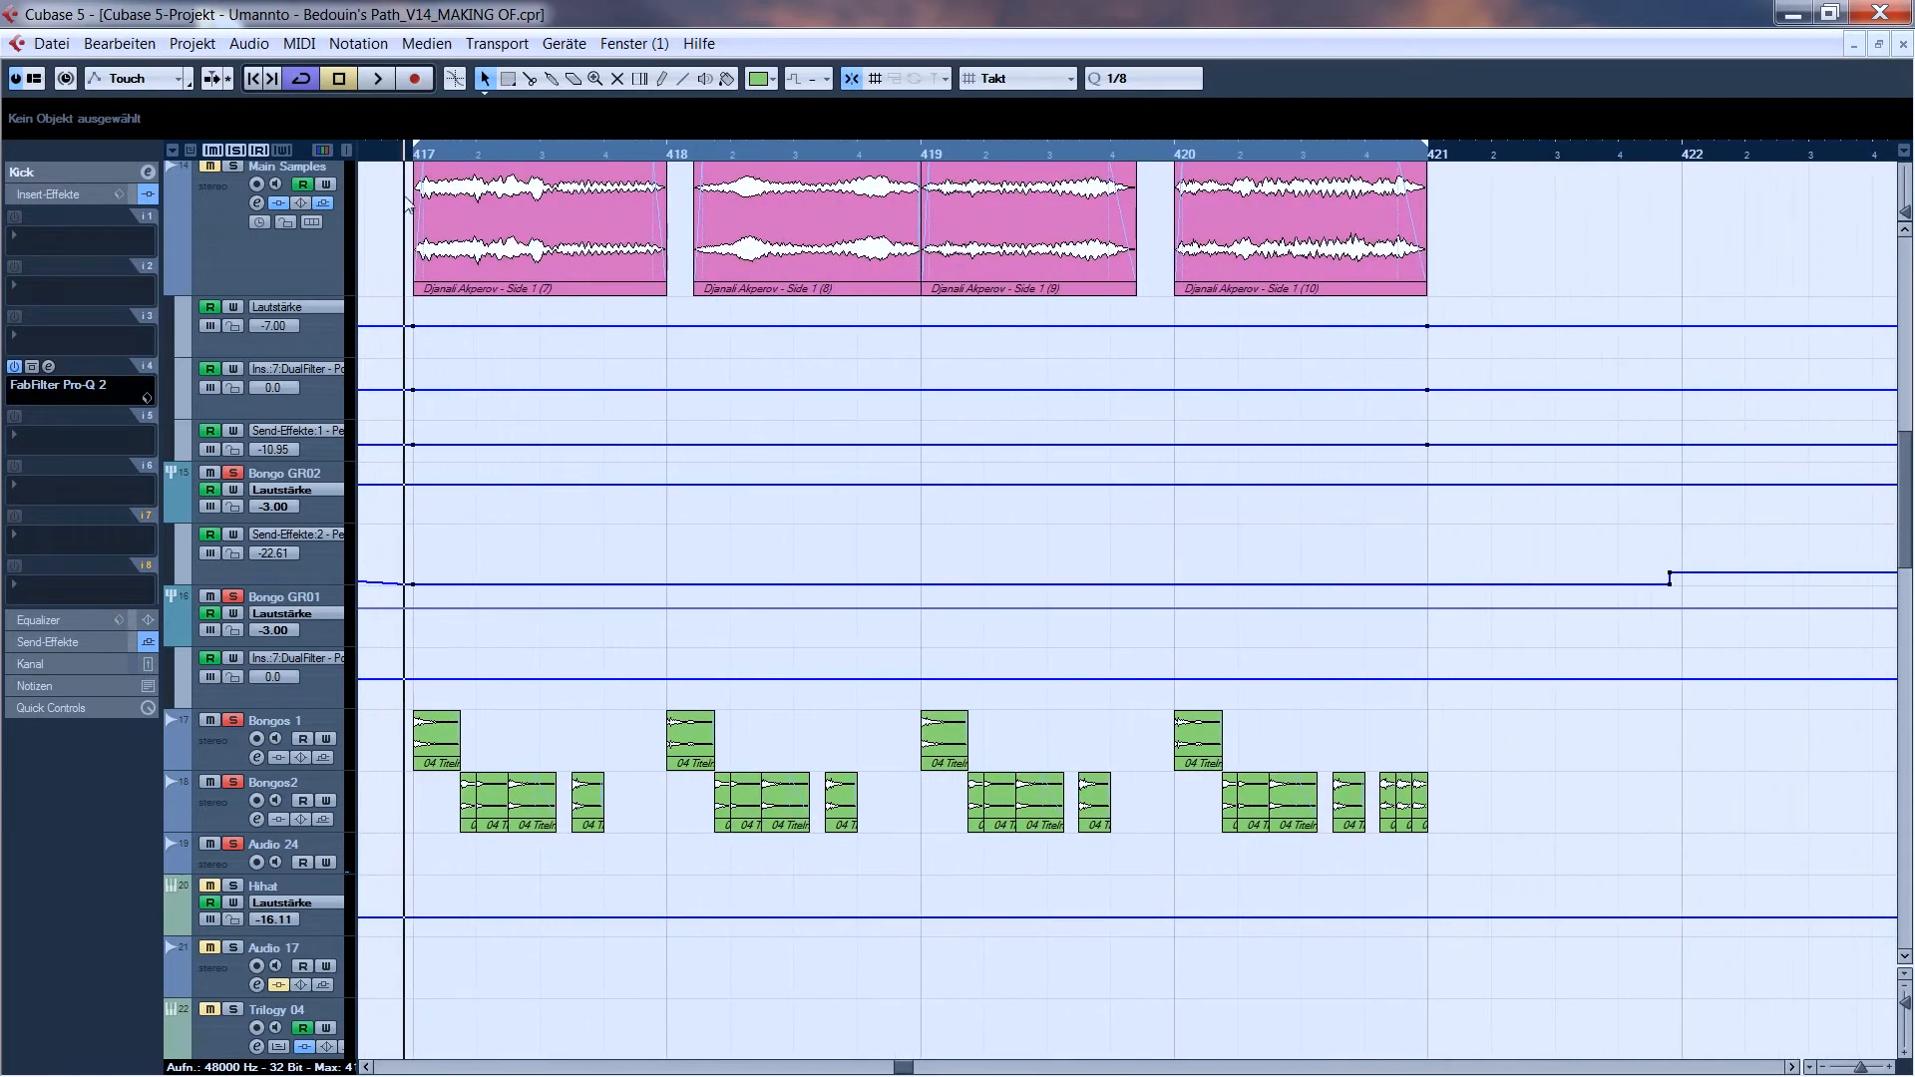
click(236, 150)
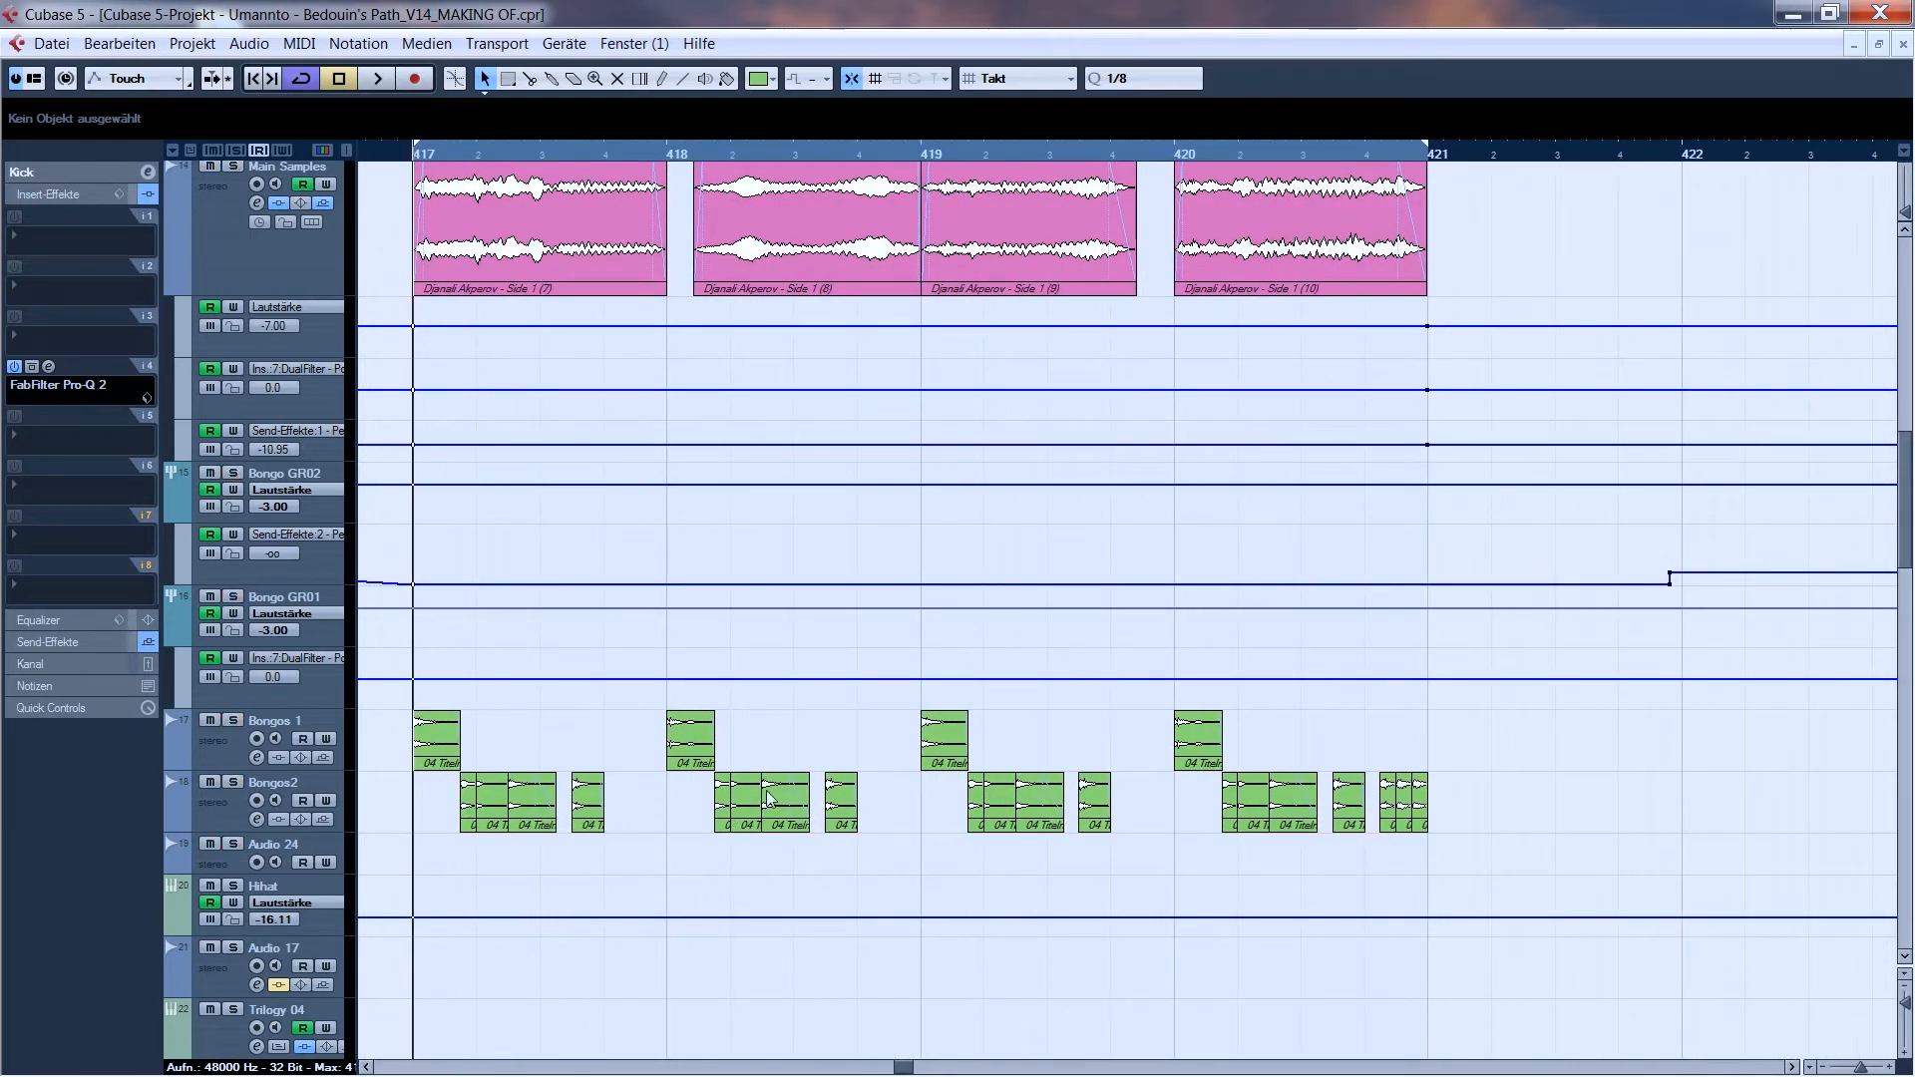
click(235, 597)
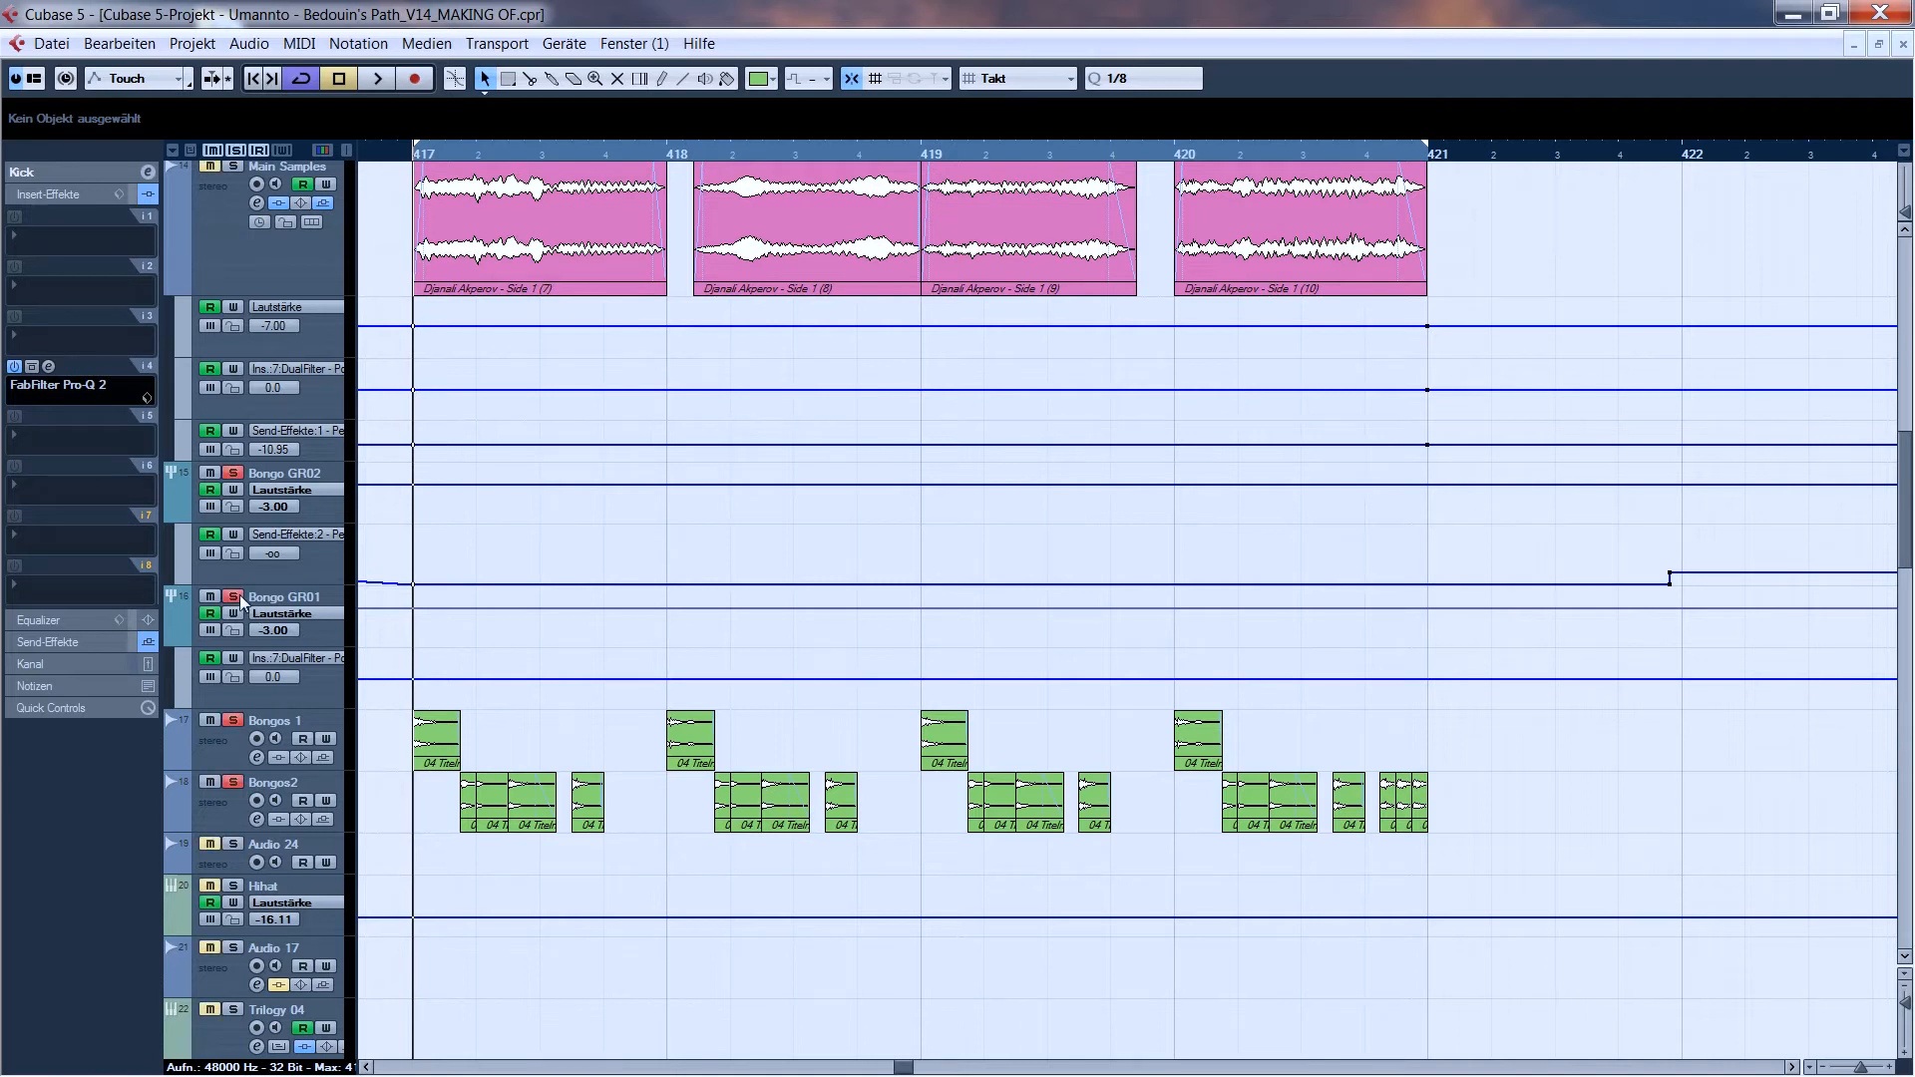
key(space)
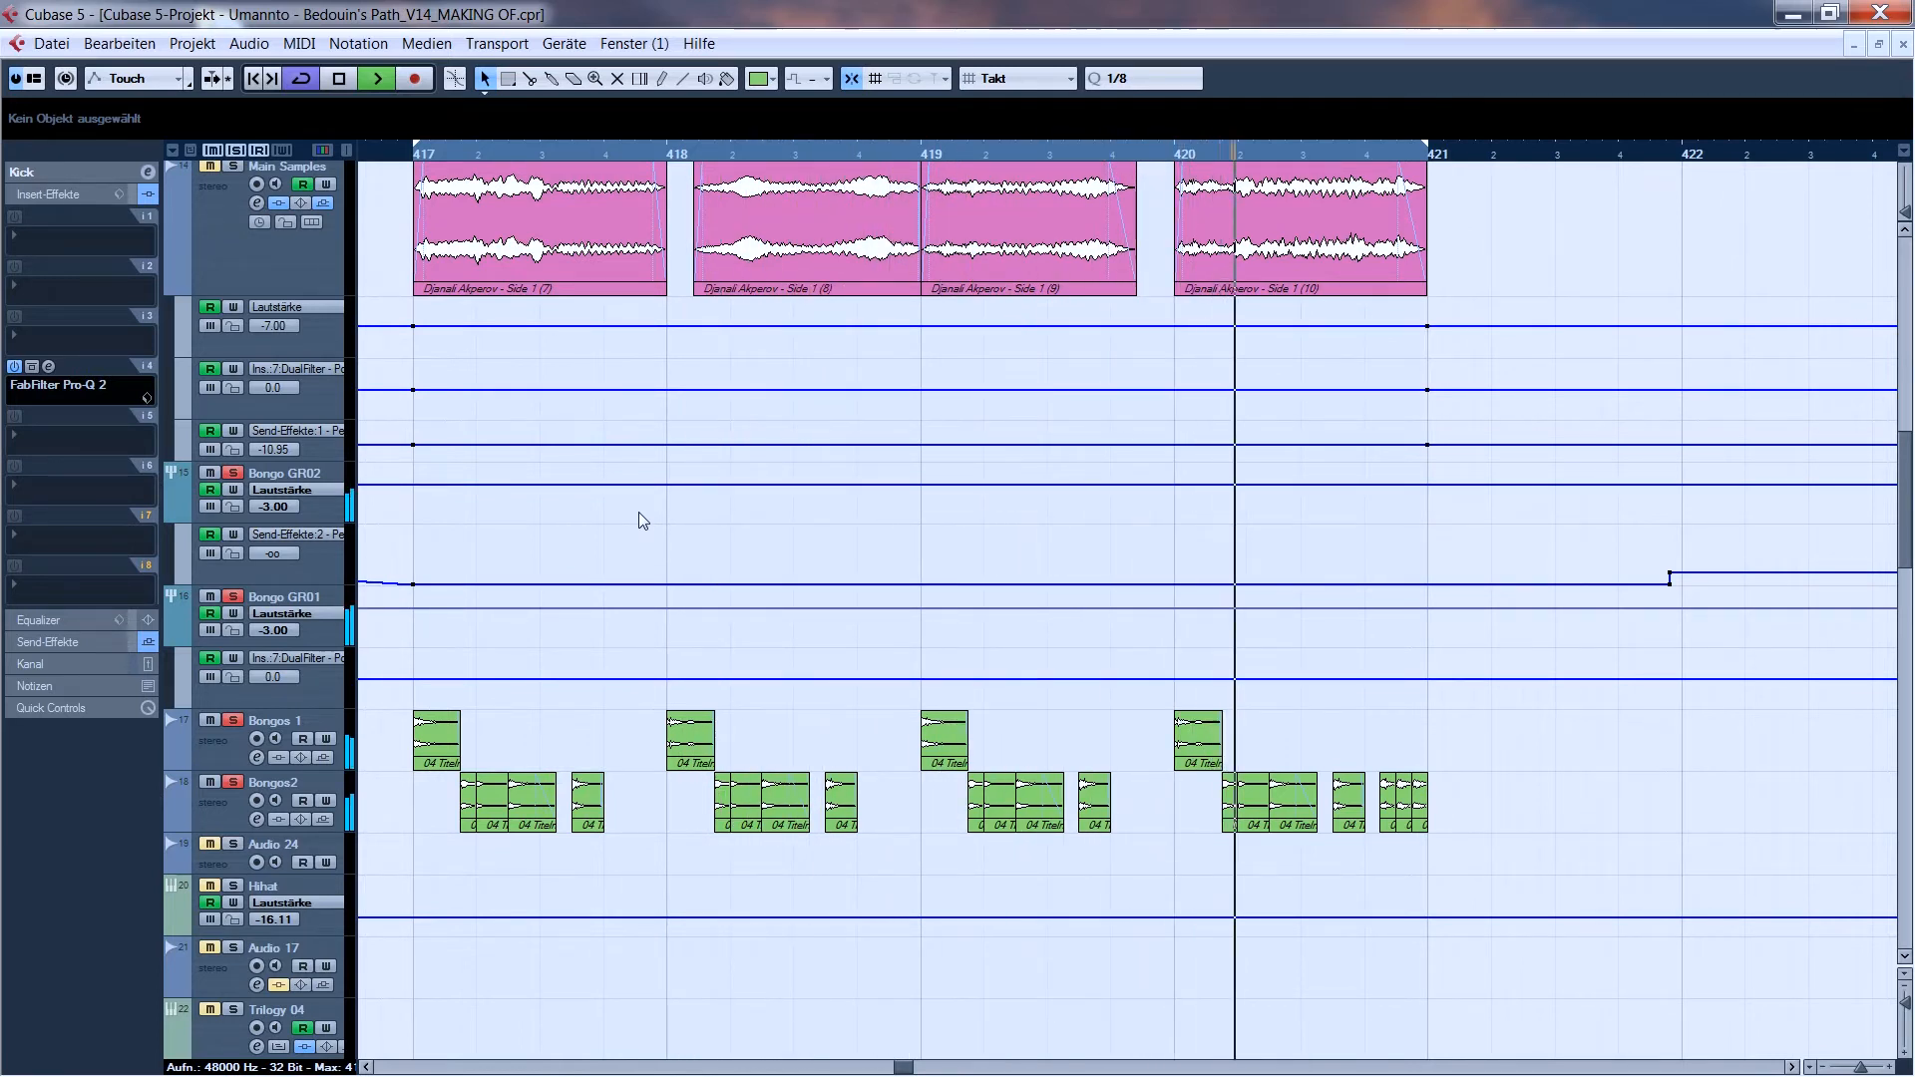
key(space)
- Show the insert effects of the Bongo GR01 track and examine the X-Noise Stereo settings in insert slot 1
click(325, 640)
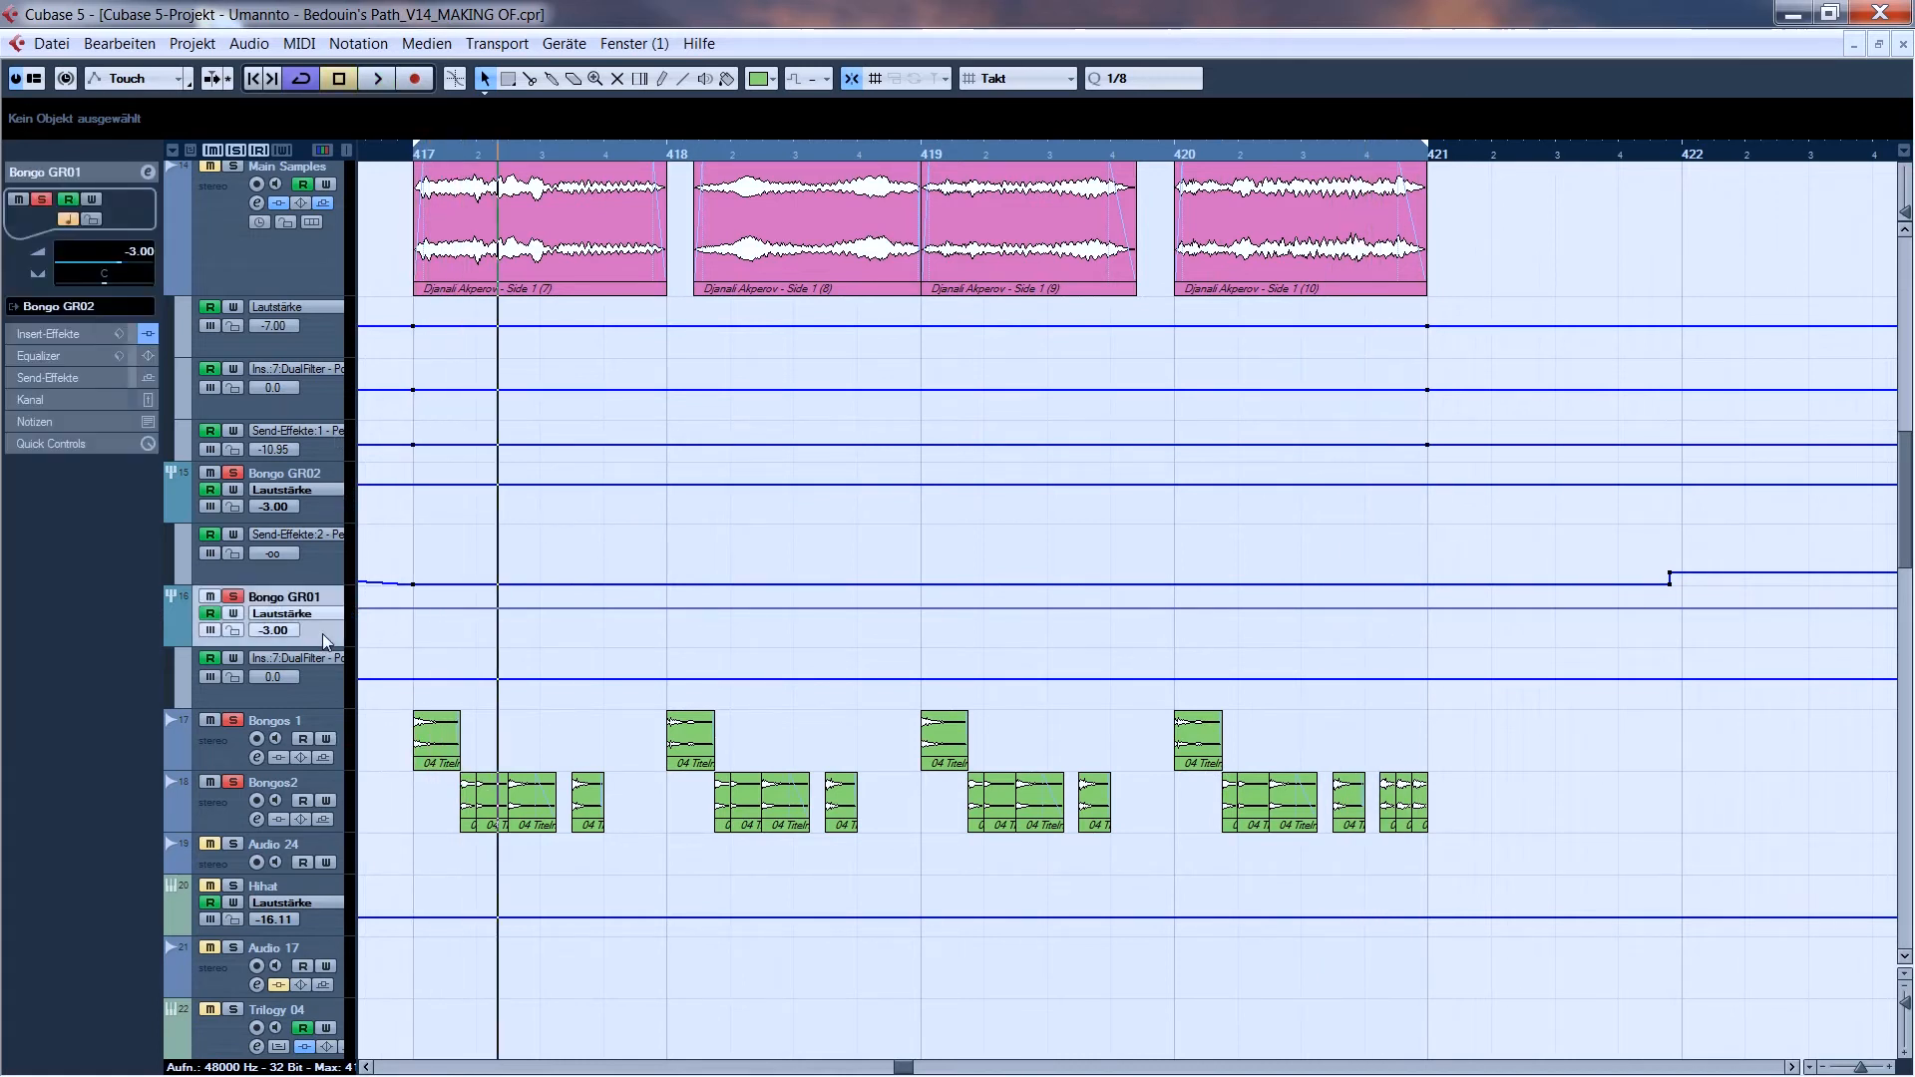
click(76, 337)
click(50, 219)
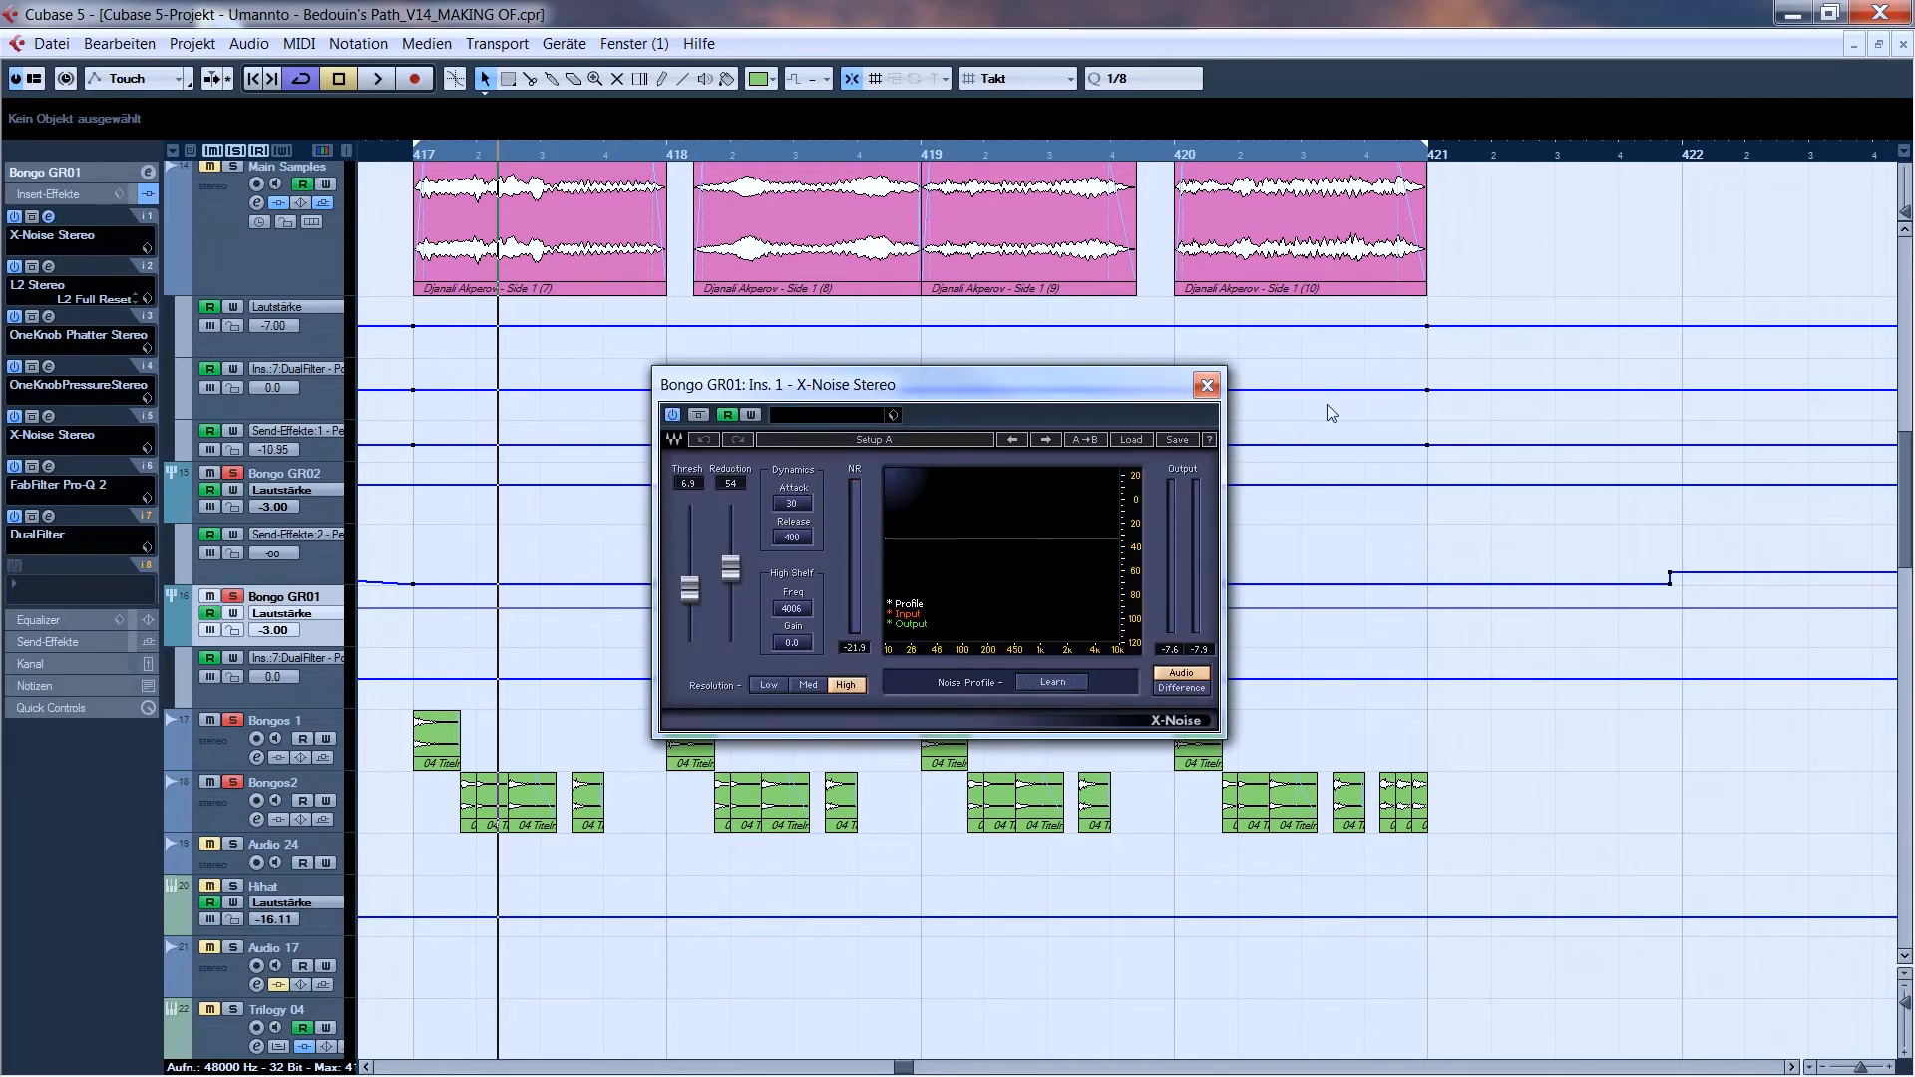
click(1207, 386)
- Examine the L2 Stereo and OneKnob Phatter inserts on Bongo GR01 during playback and close both editors
click(48, 268)
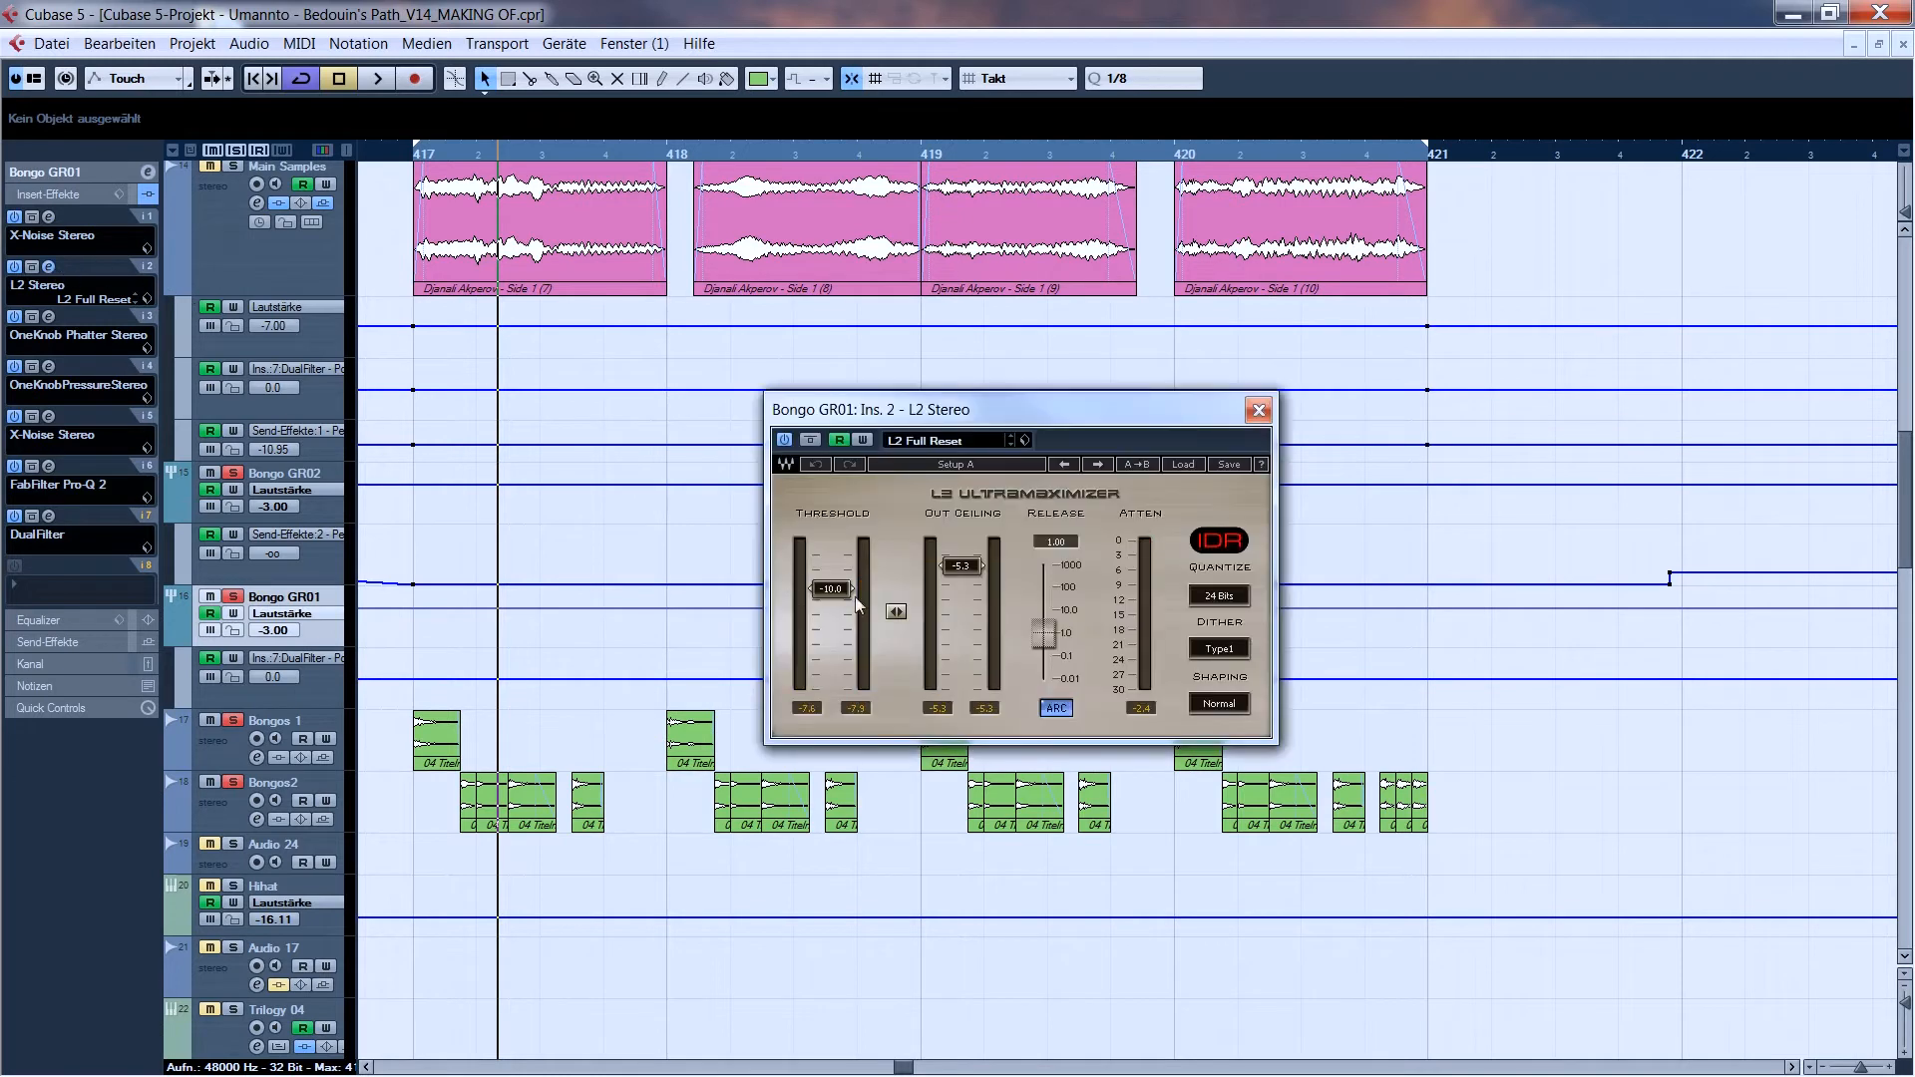
key(space)
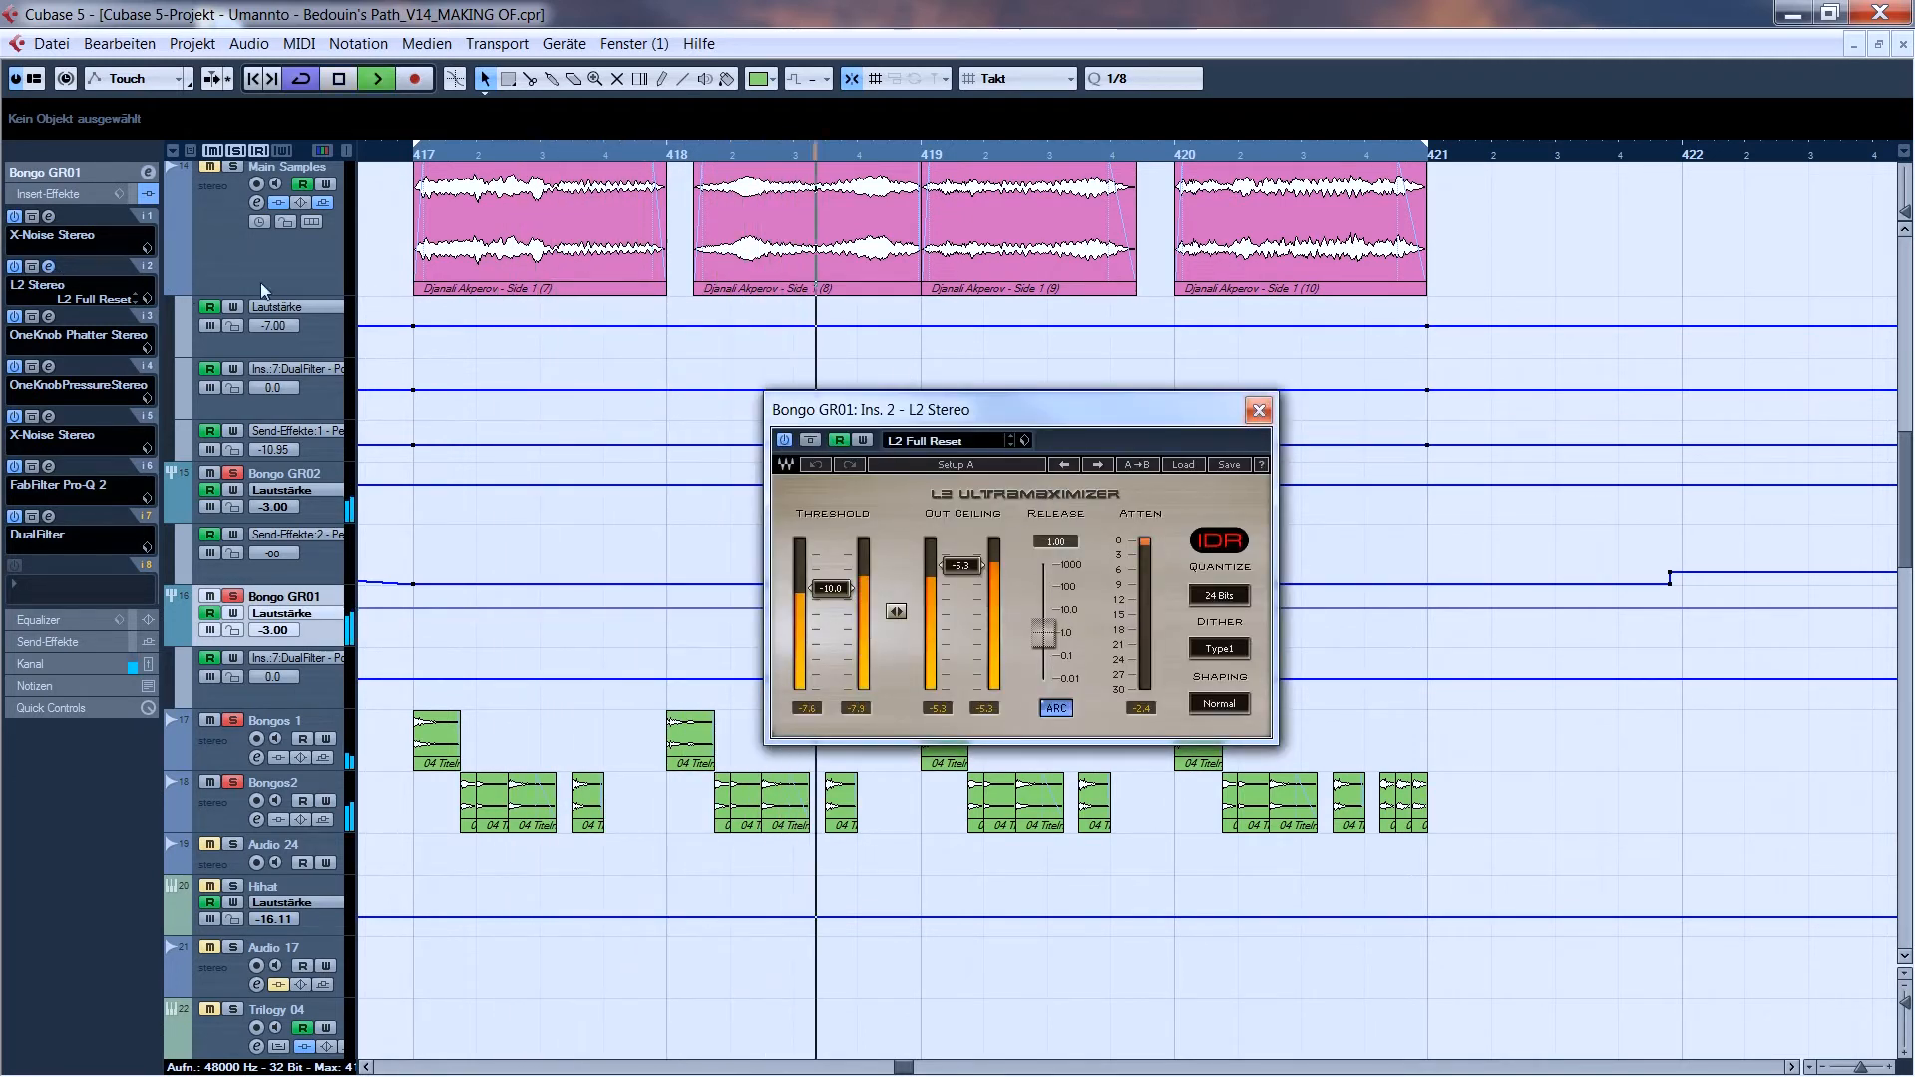
click(48, 316)
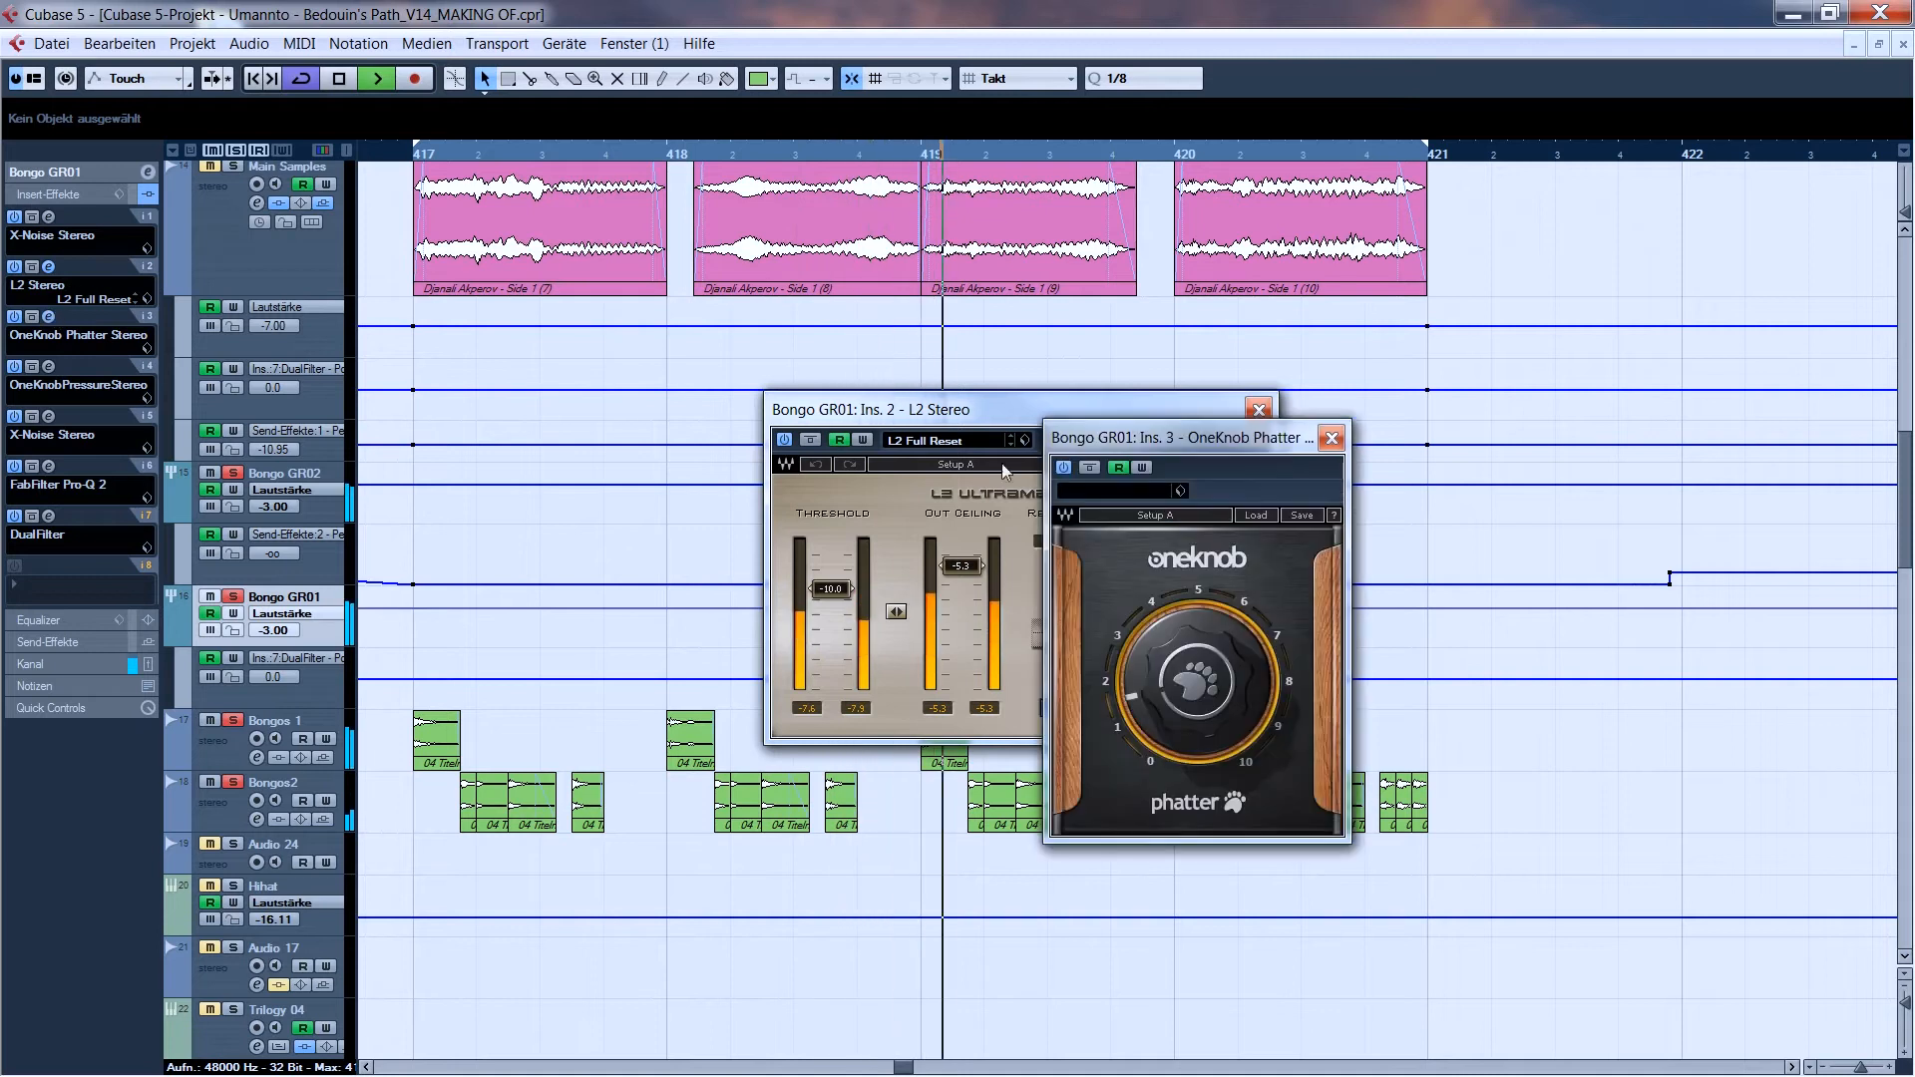
click(1331, 438)
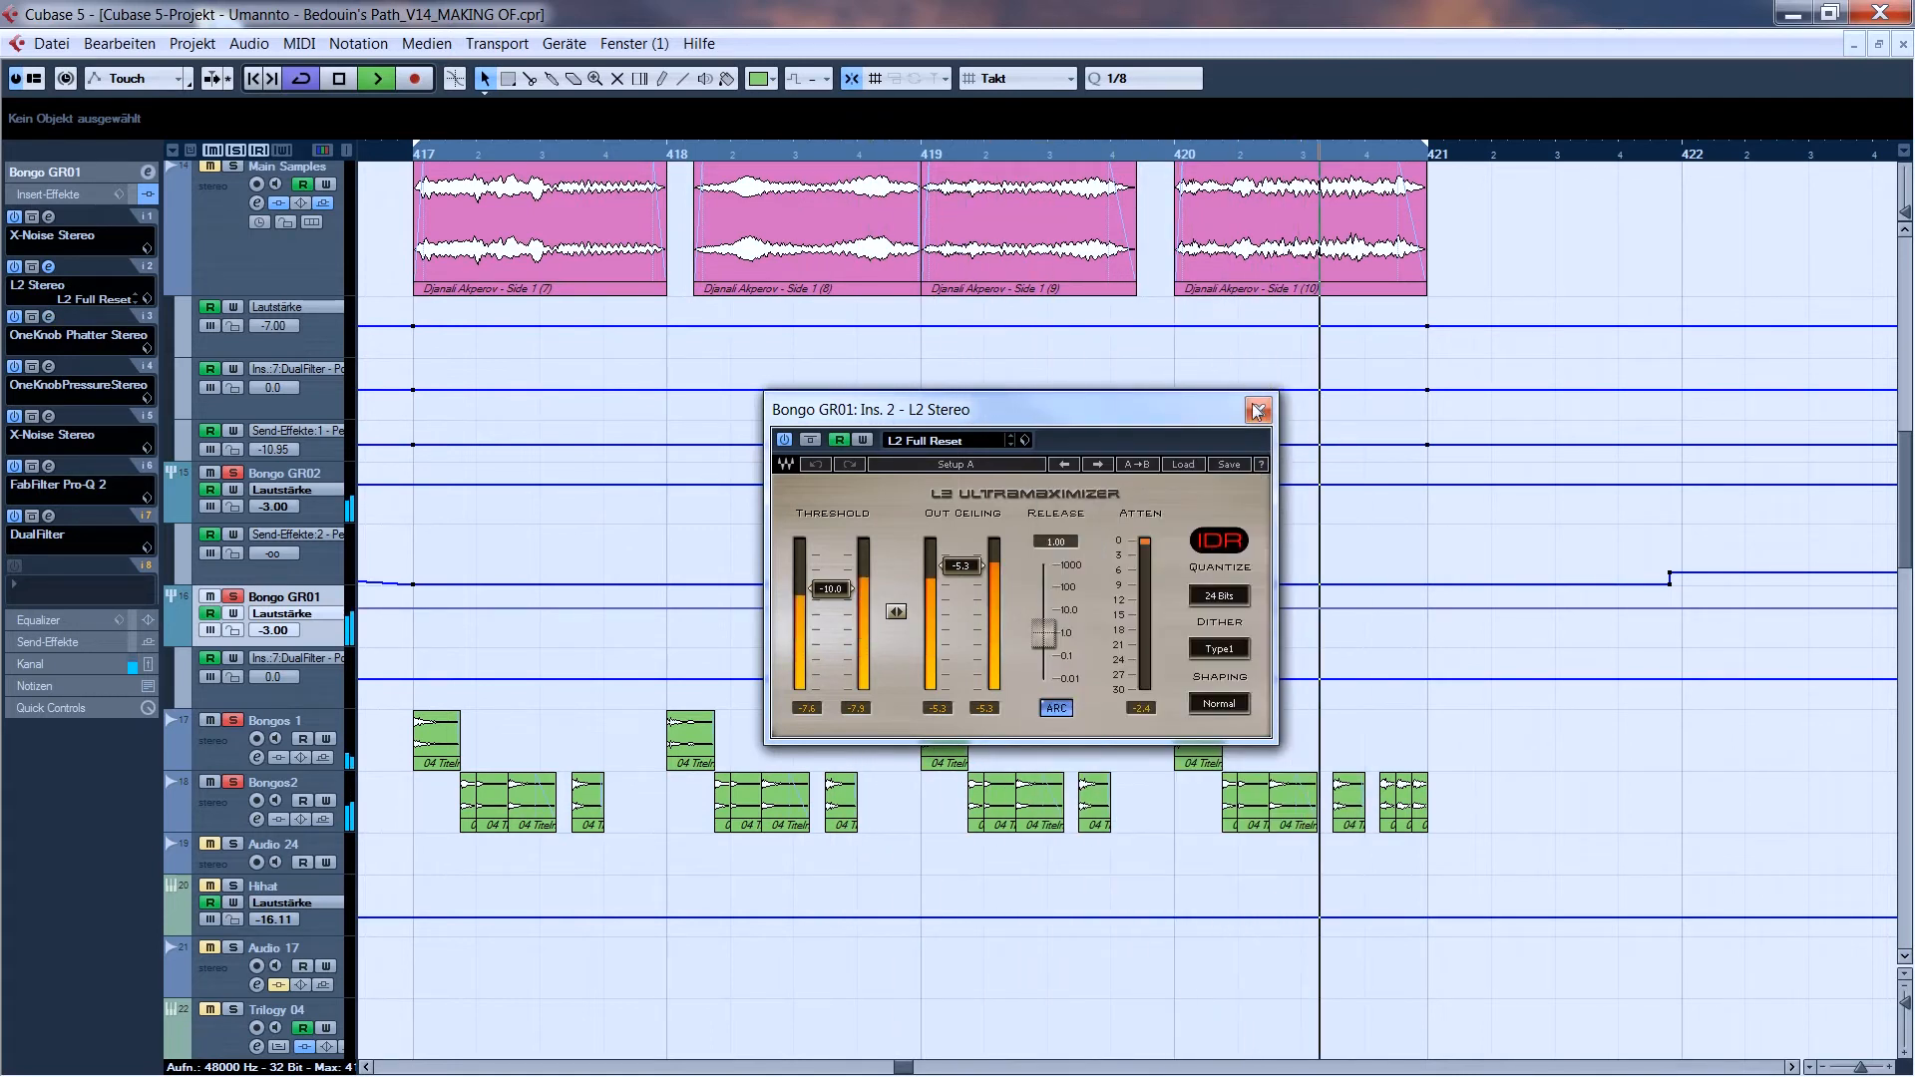
click(1259, 409)
key(space)
- Examine the OneKnob Pressure insert on Bongo GR01 during playback, and the second X-Noise Stereo in insert slot 5
click(49, 367)
key(space)
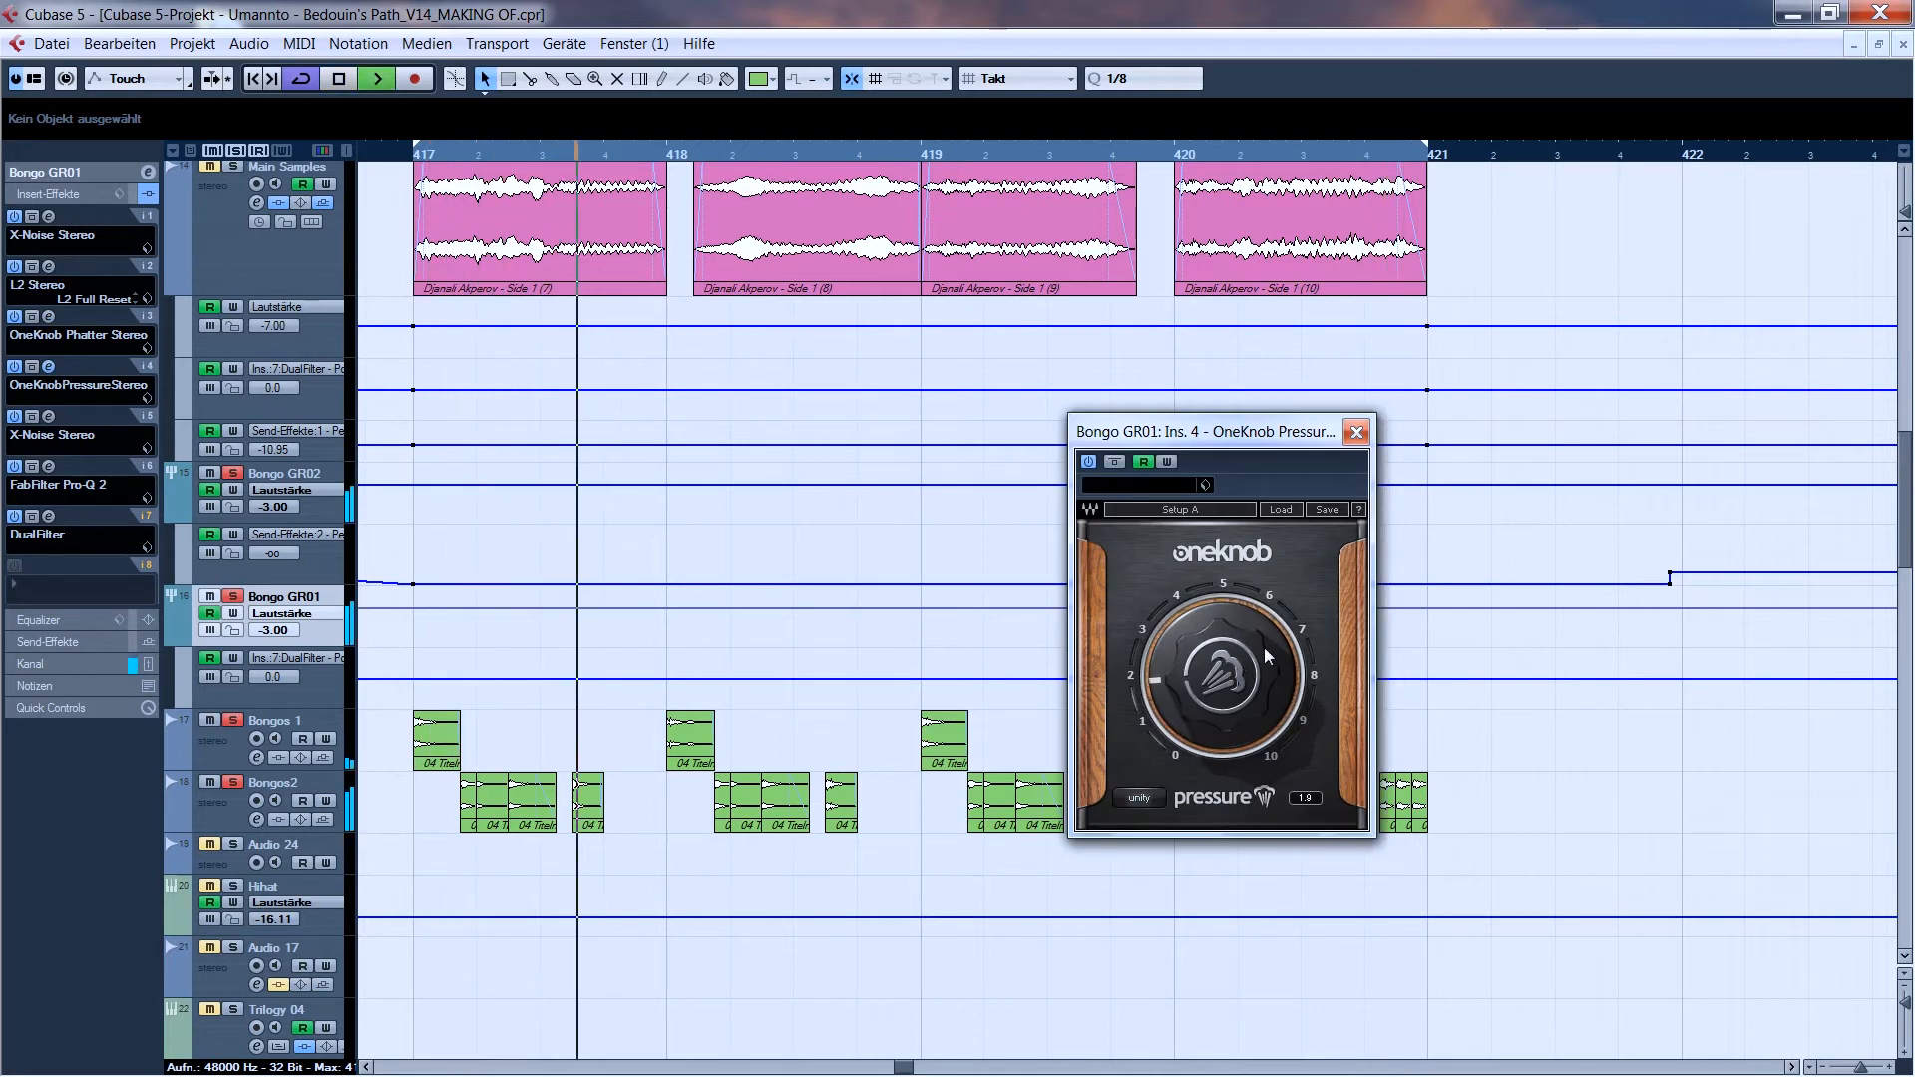
key(space)
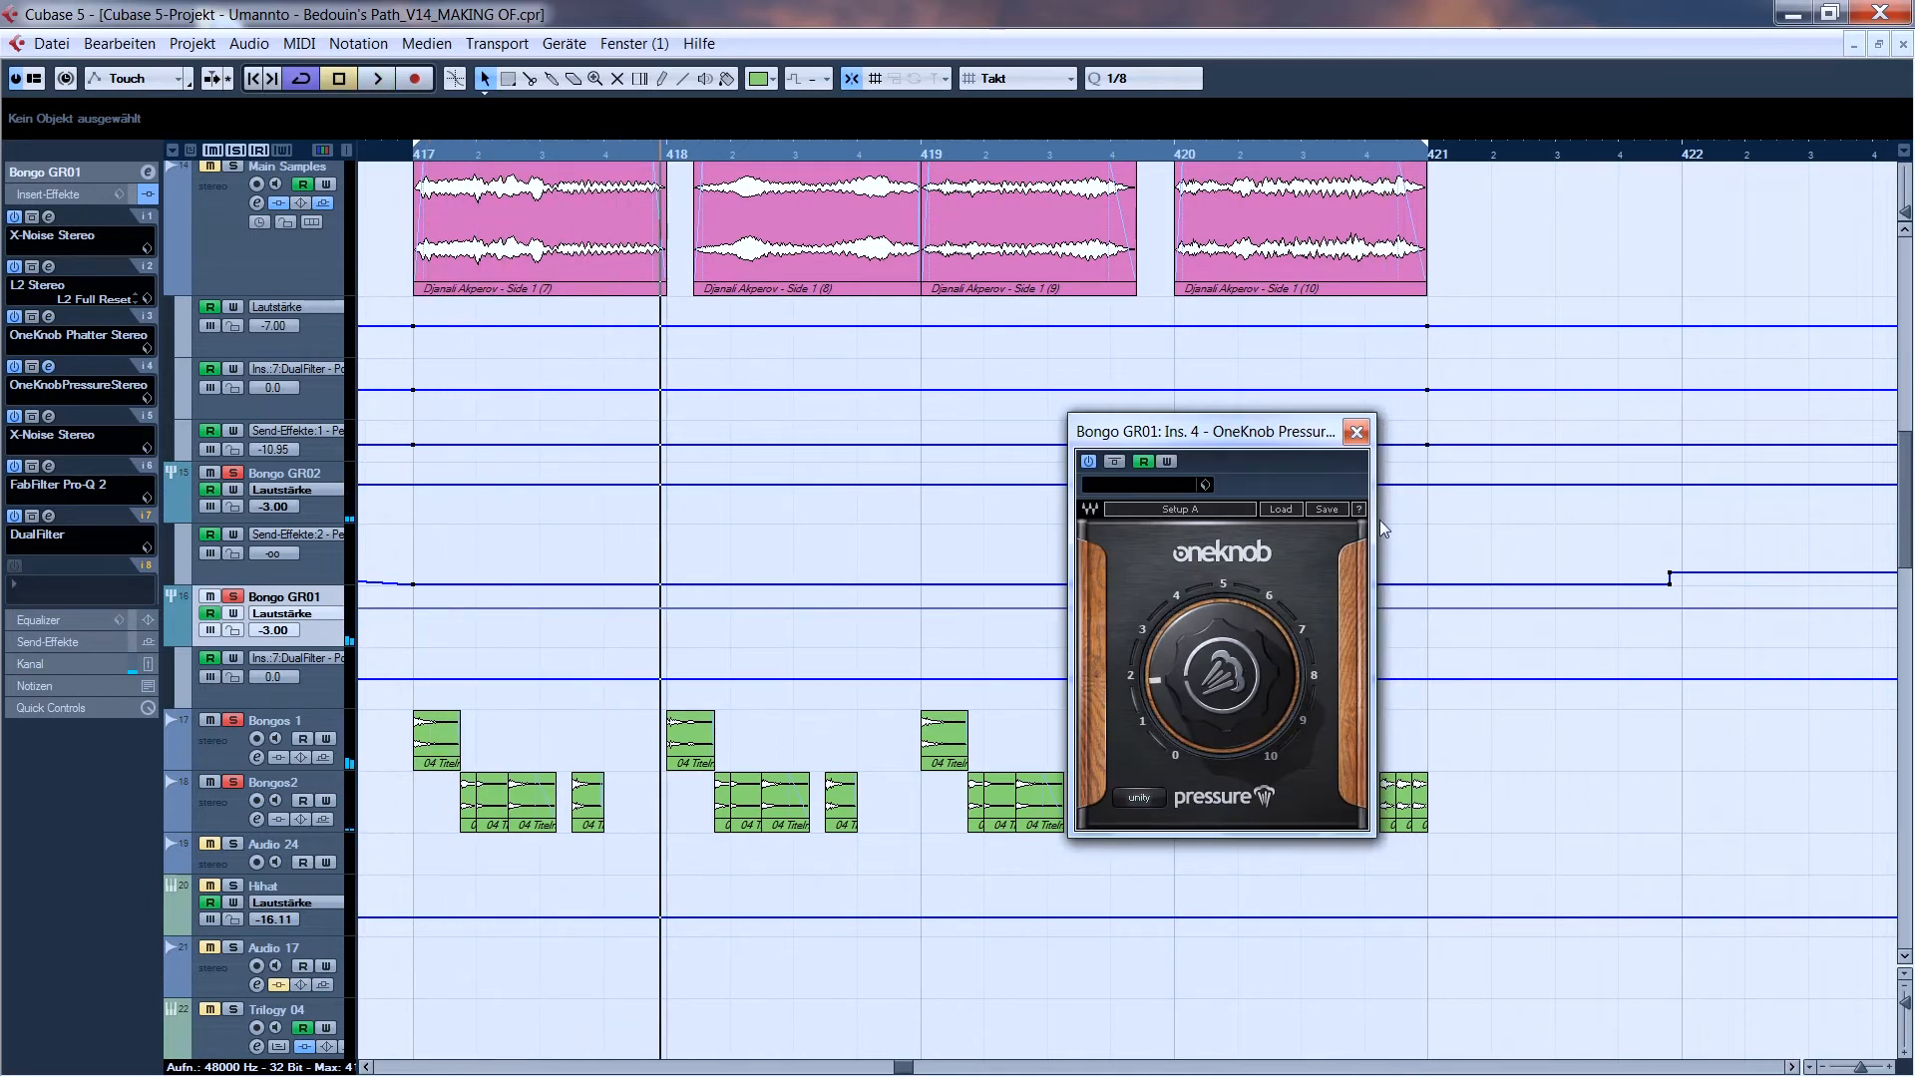
click(1353, 432)
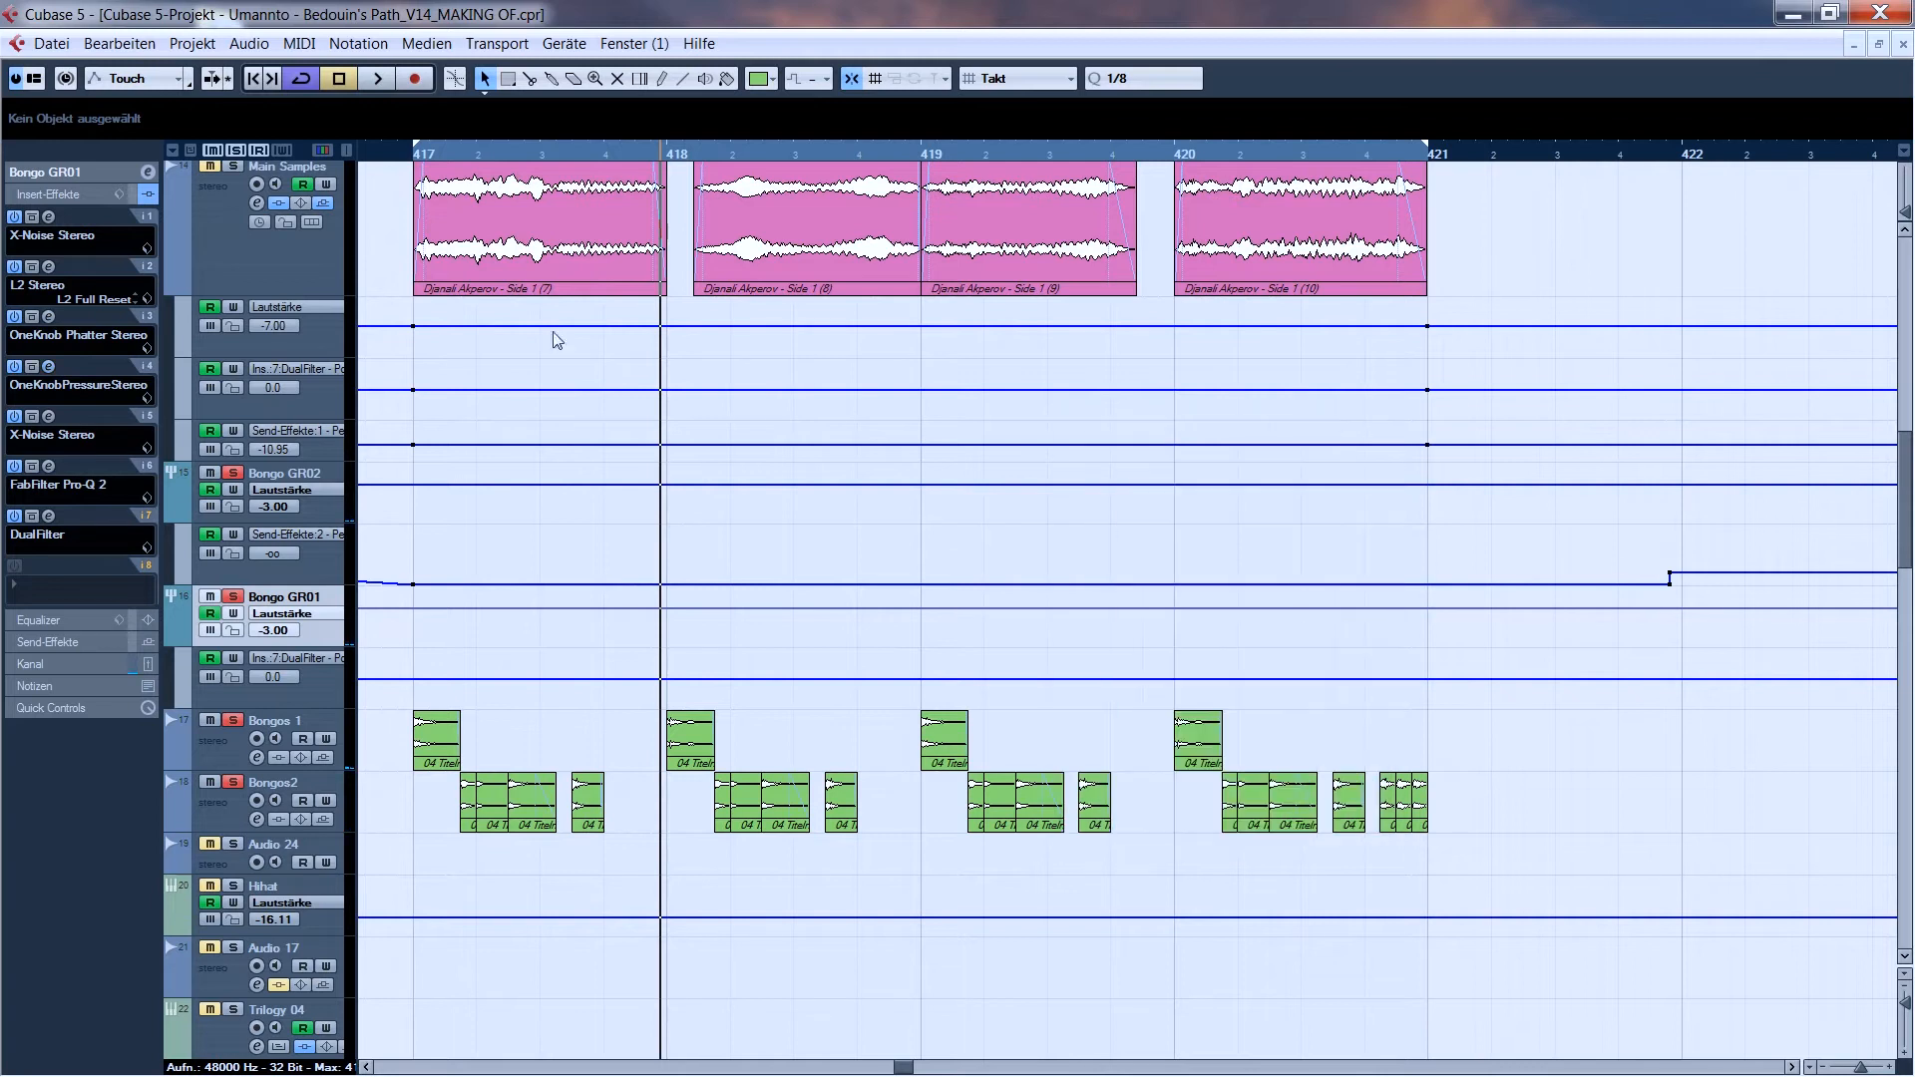
click(54, 420)
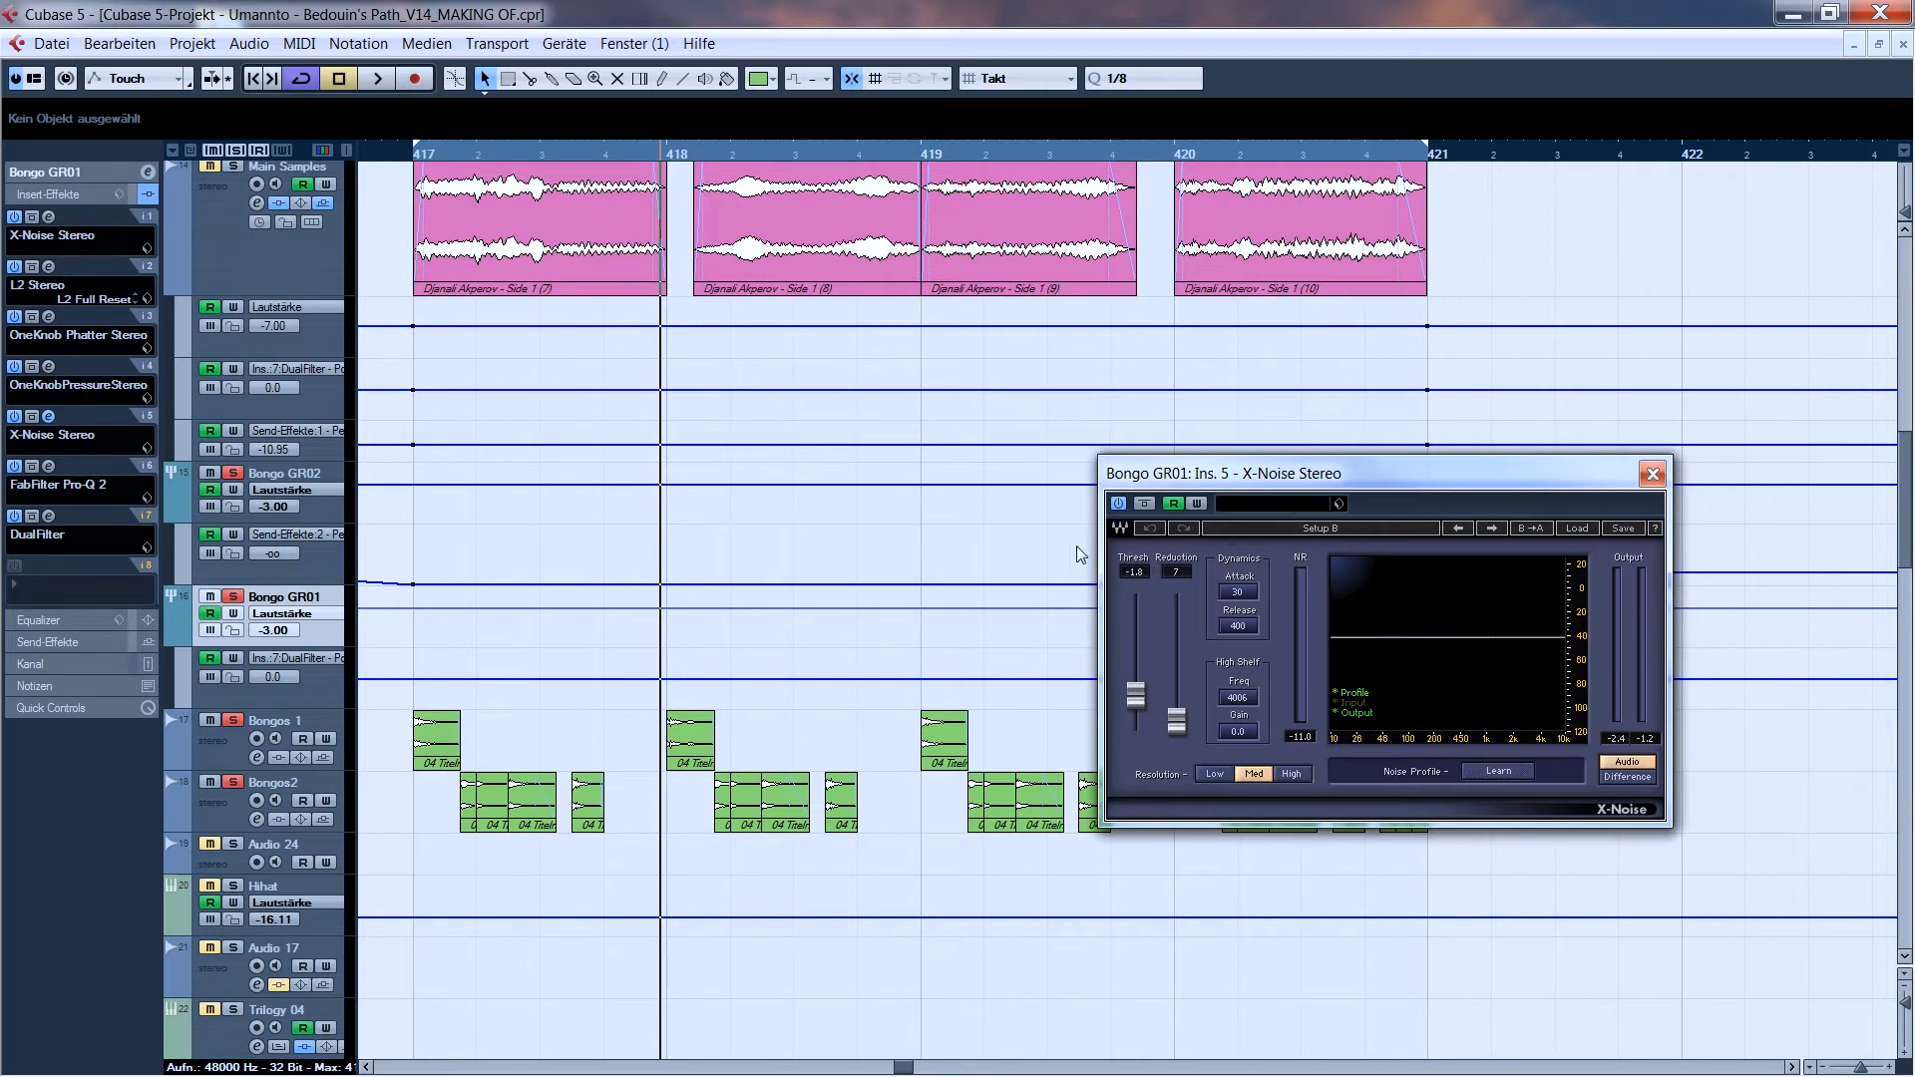
click(1652, 474)
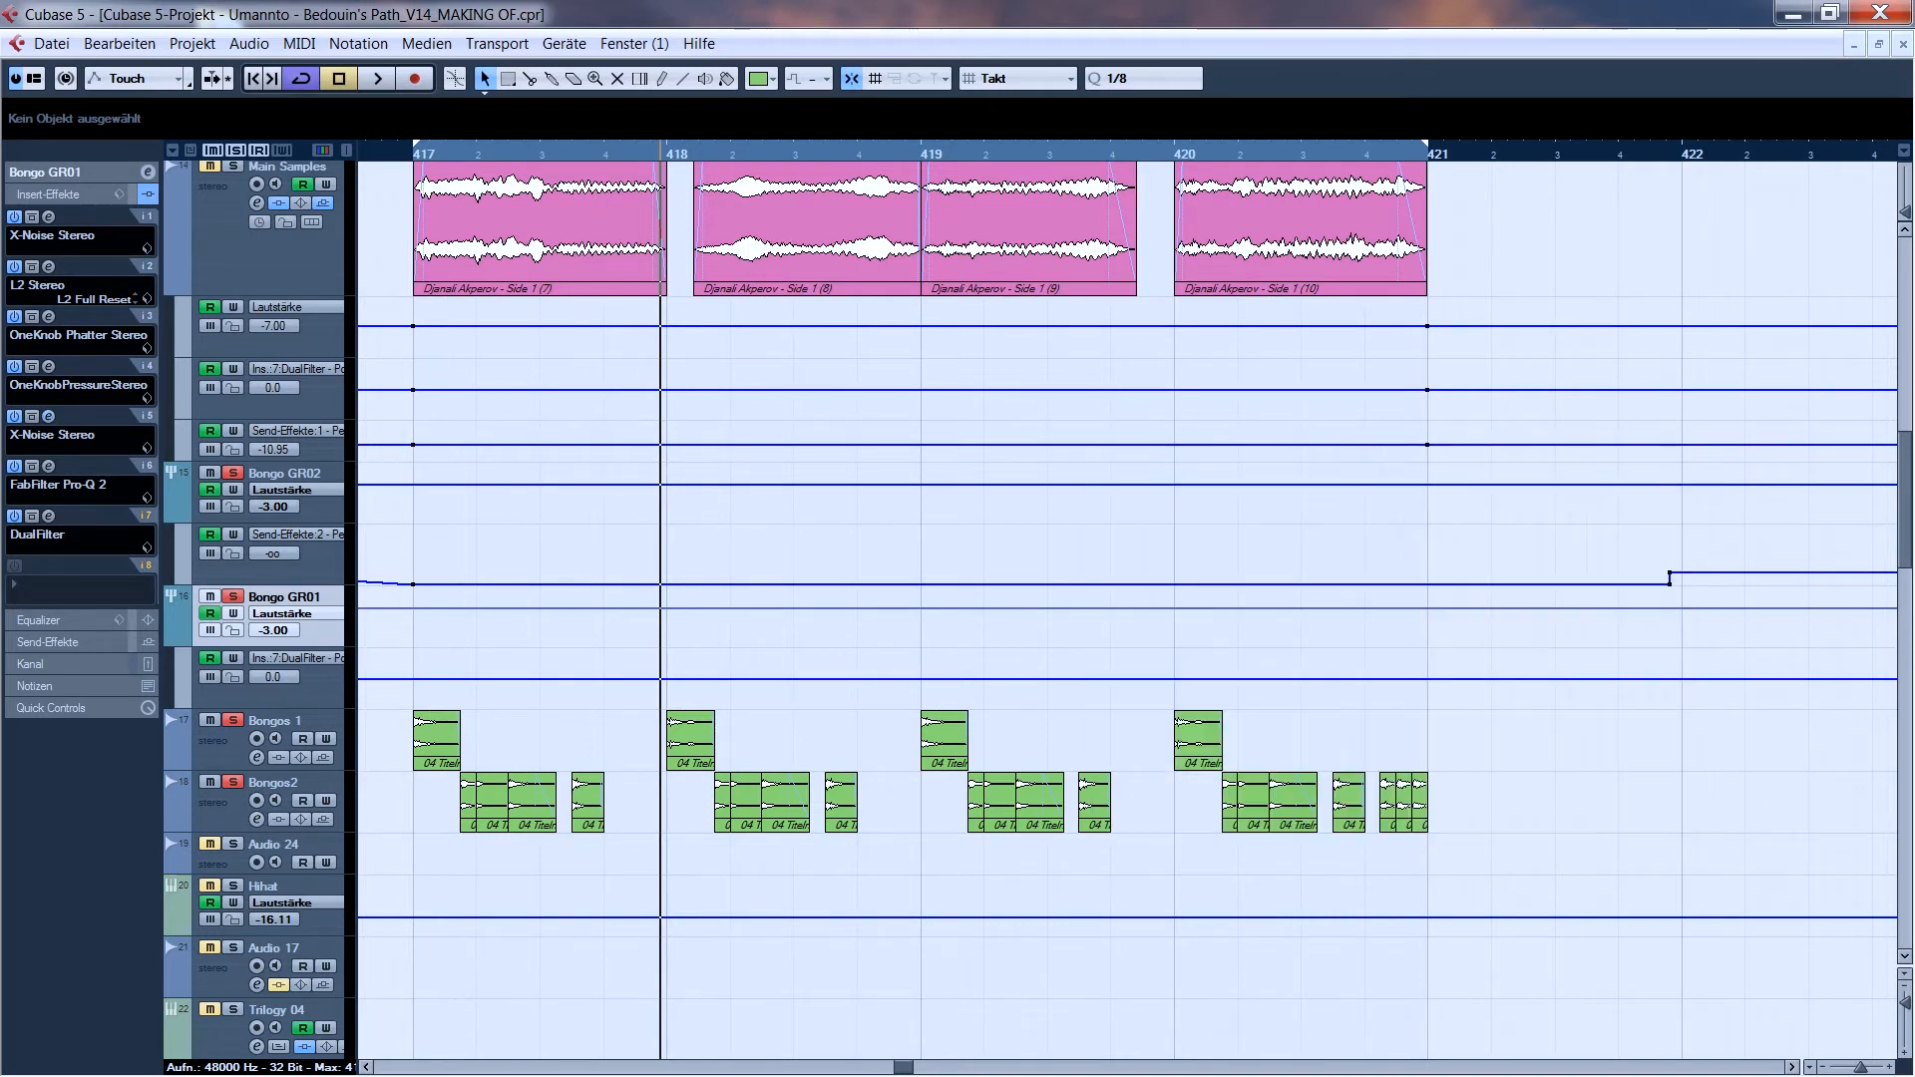
- Examine the FabFilter Pro-Q 2 curve on Bongo GR01 during playback and check its DualFilter insert
click(50, 468)
key(space)
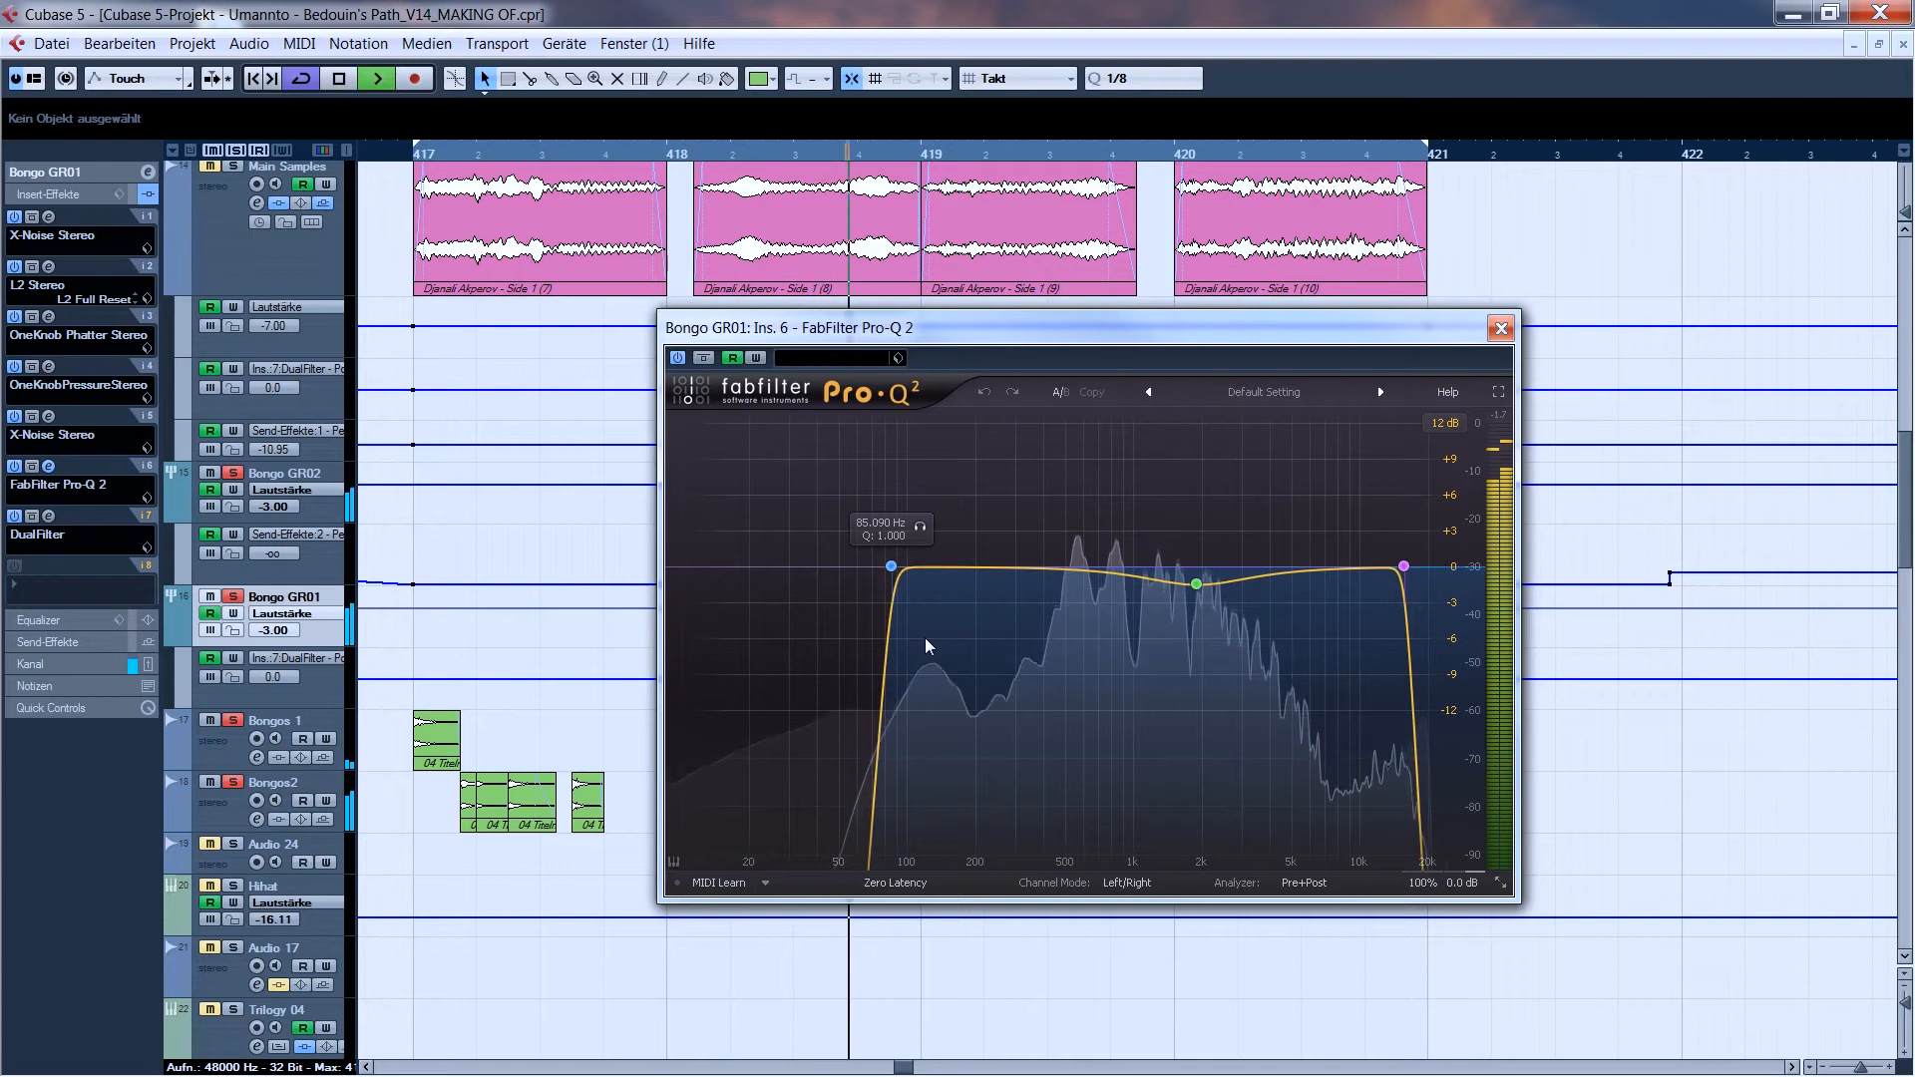
key(space)
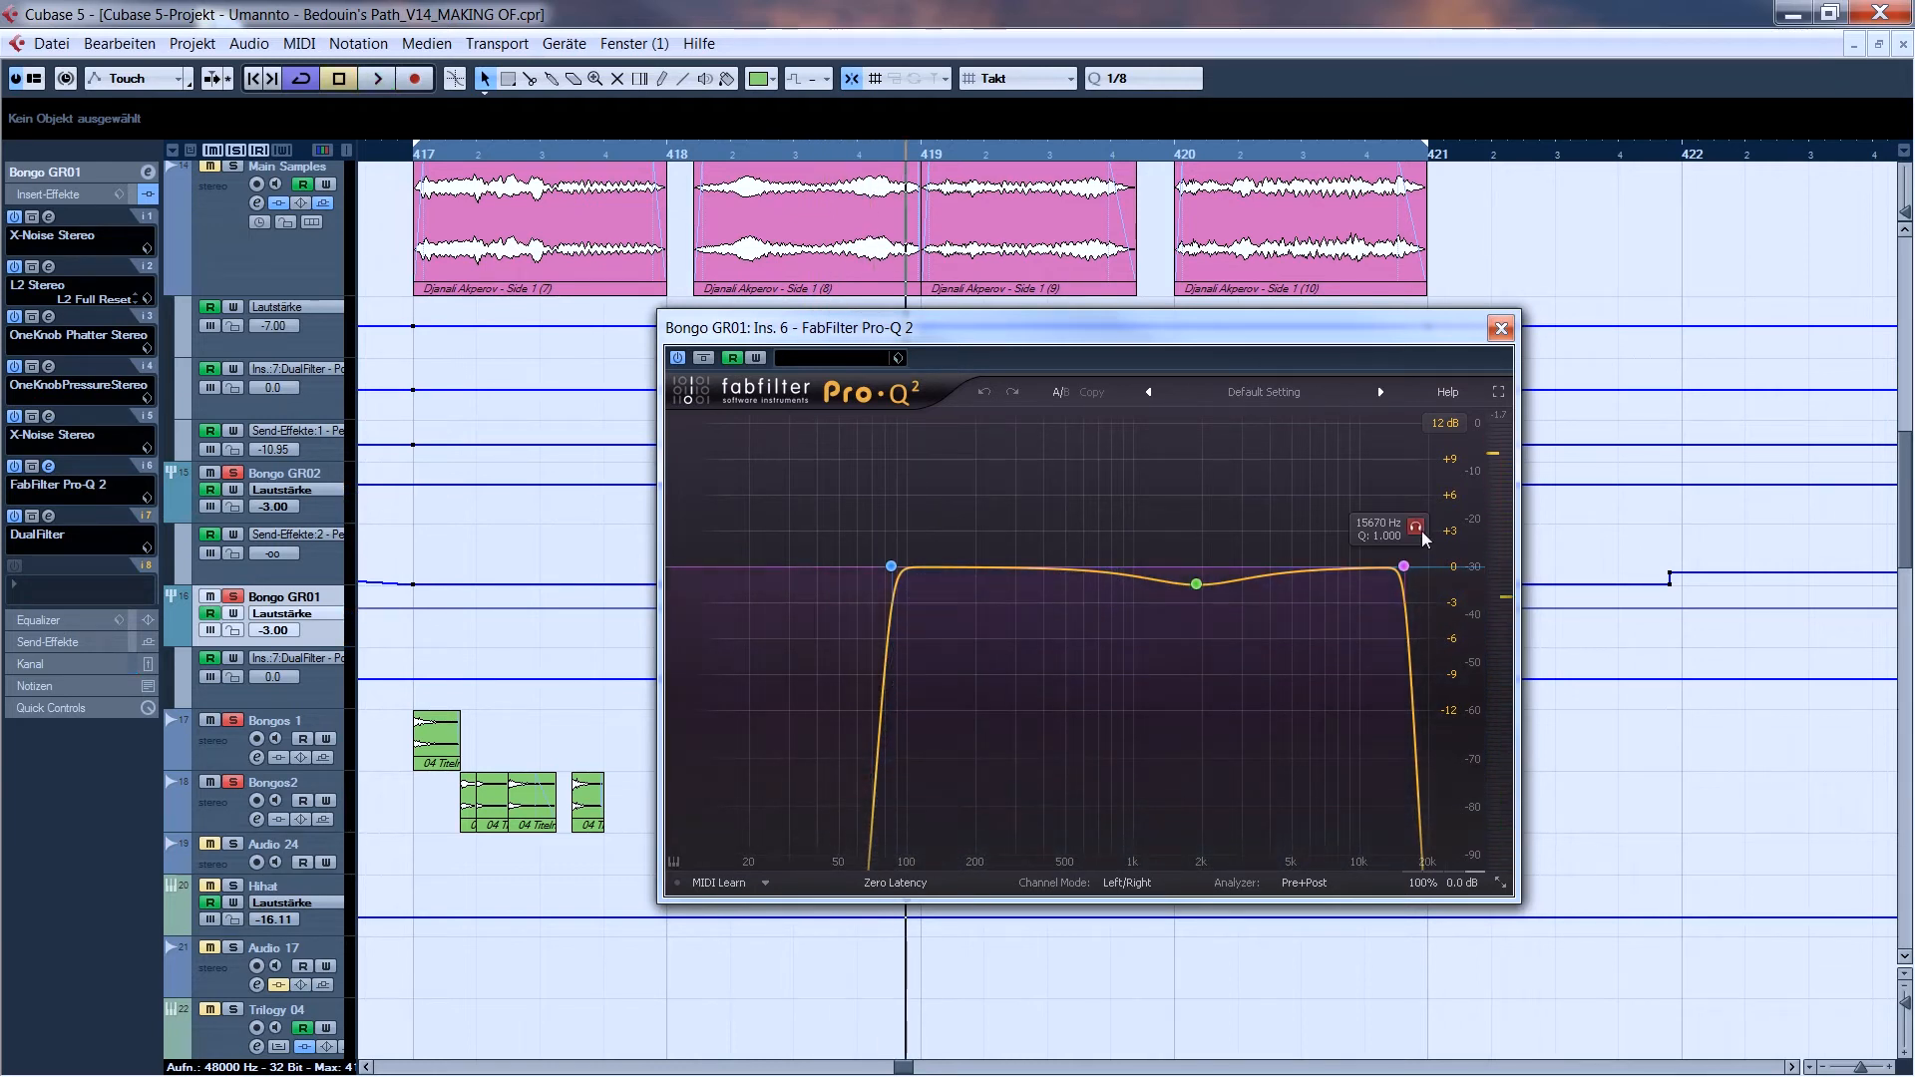
click(1501, 328)
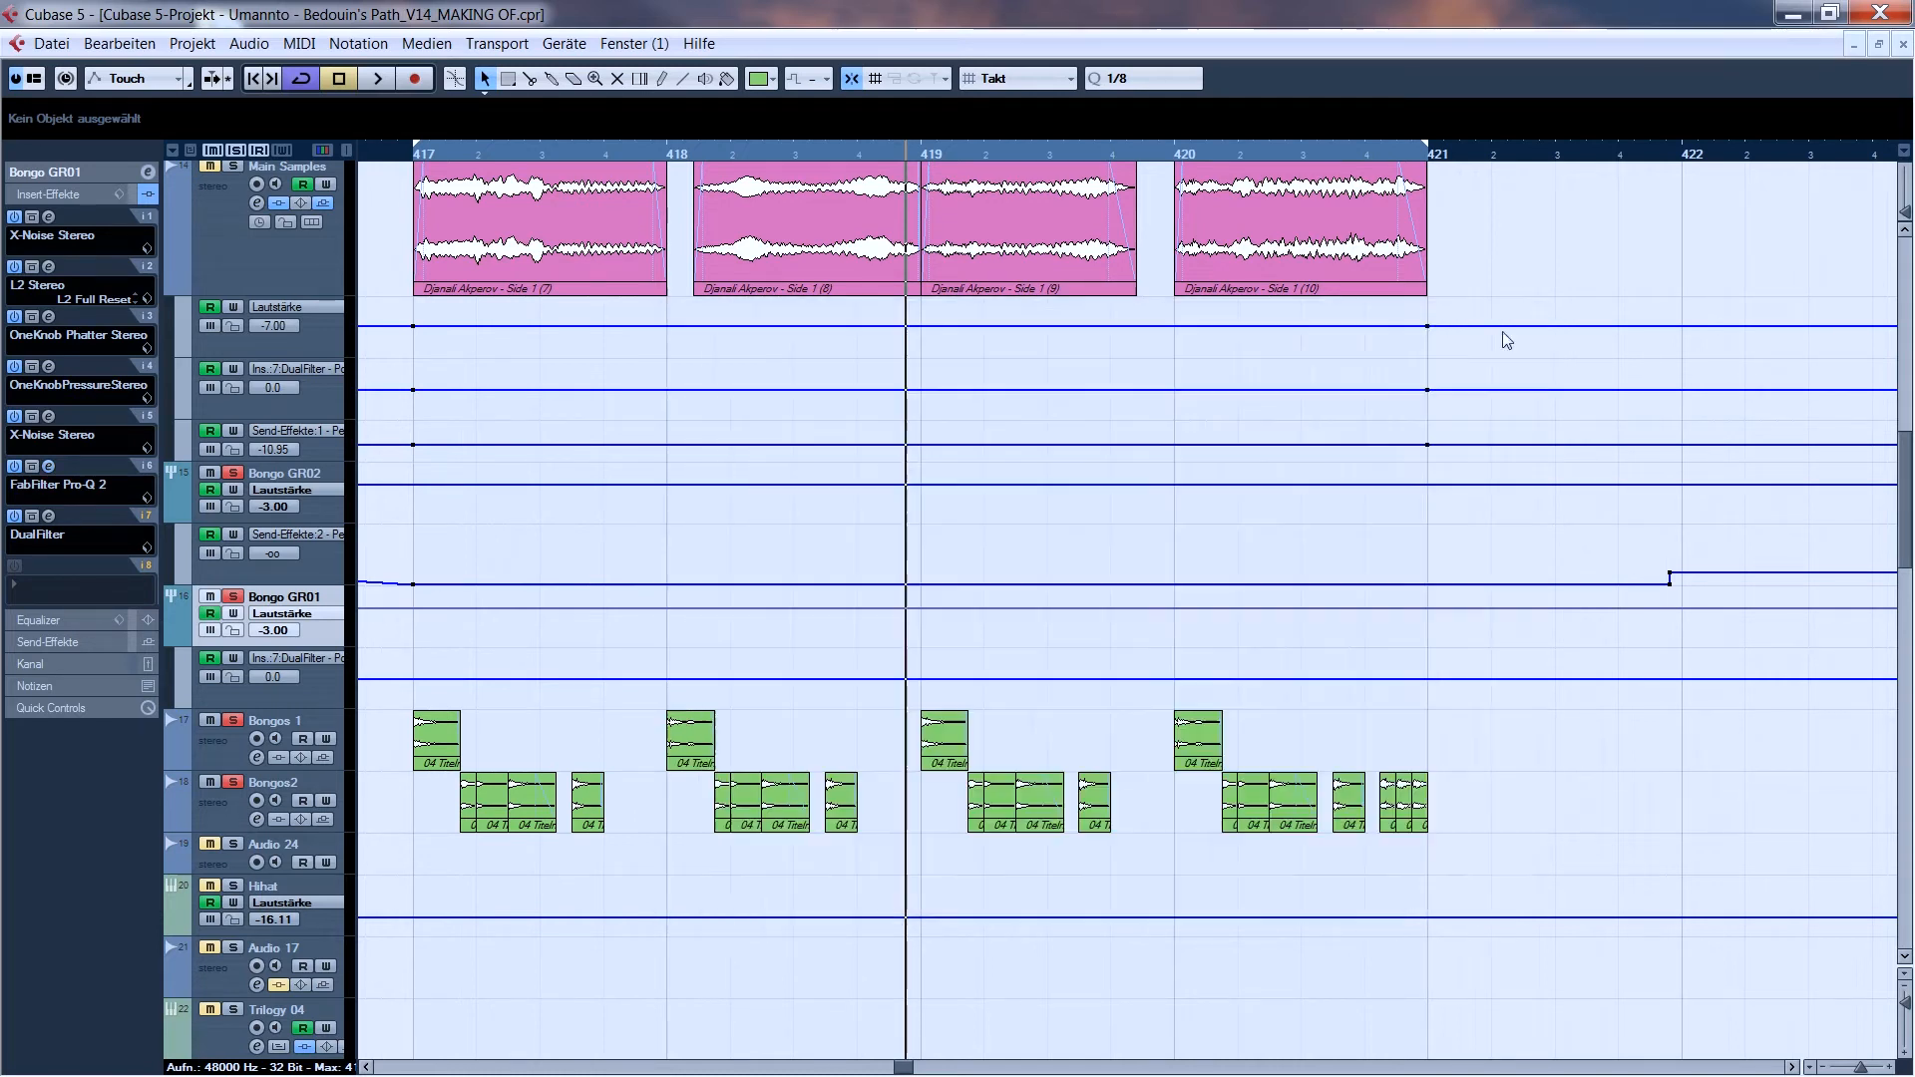
click(48, 517)
click(453, 423)
- Examine the FabFilter Pro-Q 2 curve and the Compressor settings among the inserts of the Bongo GR02 track
click(287, 477)
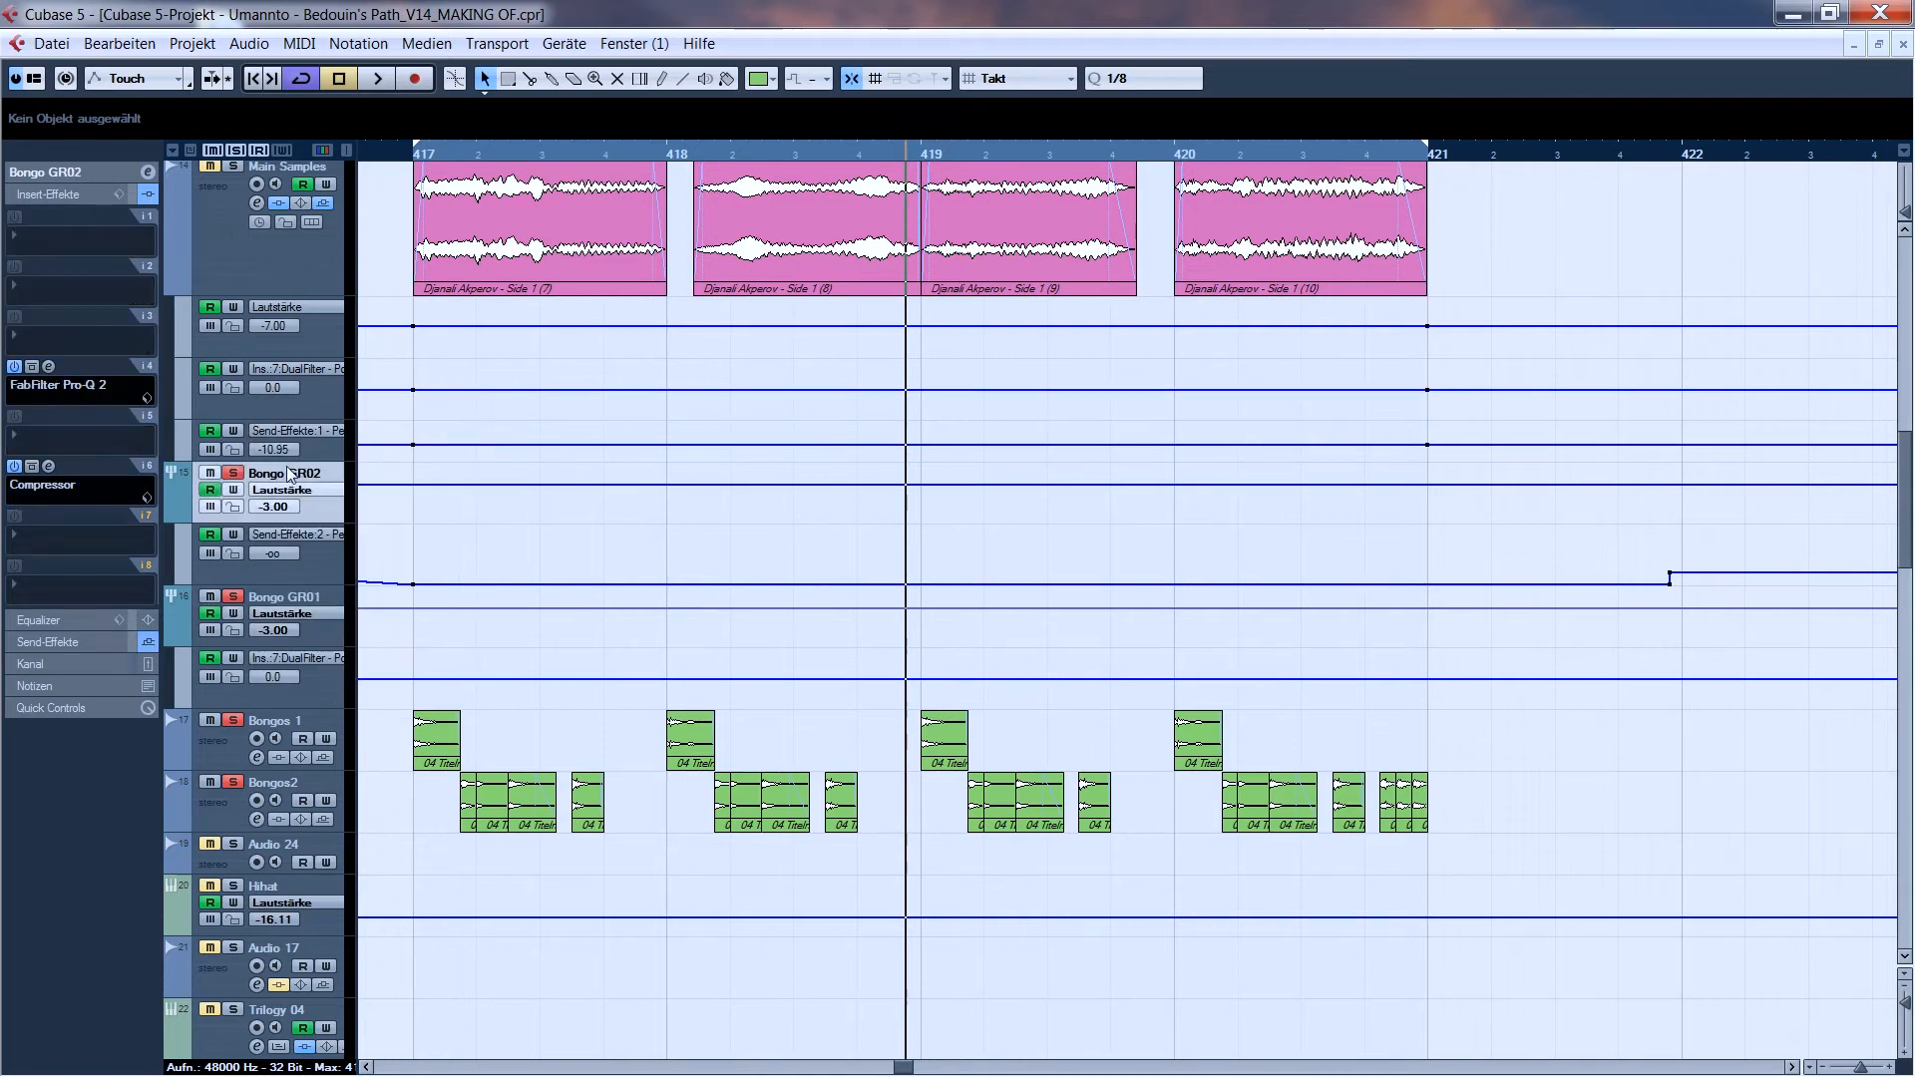
click(49, 367)
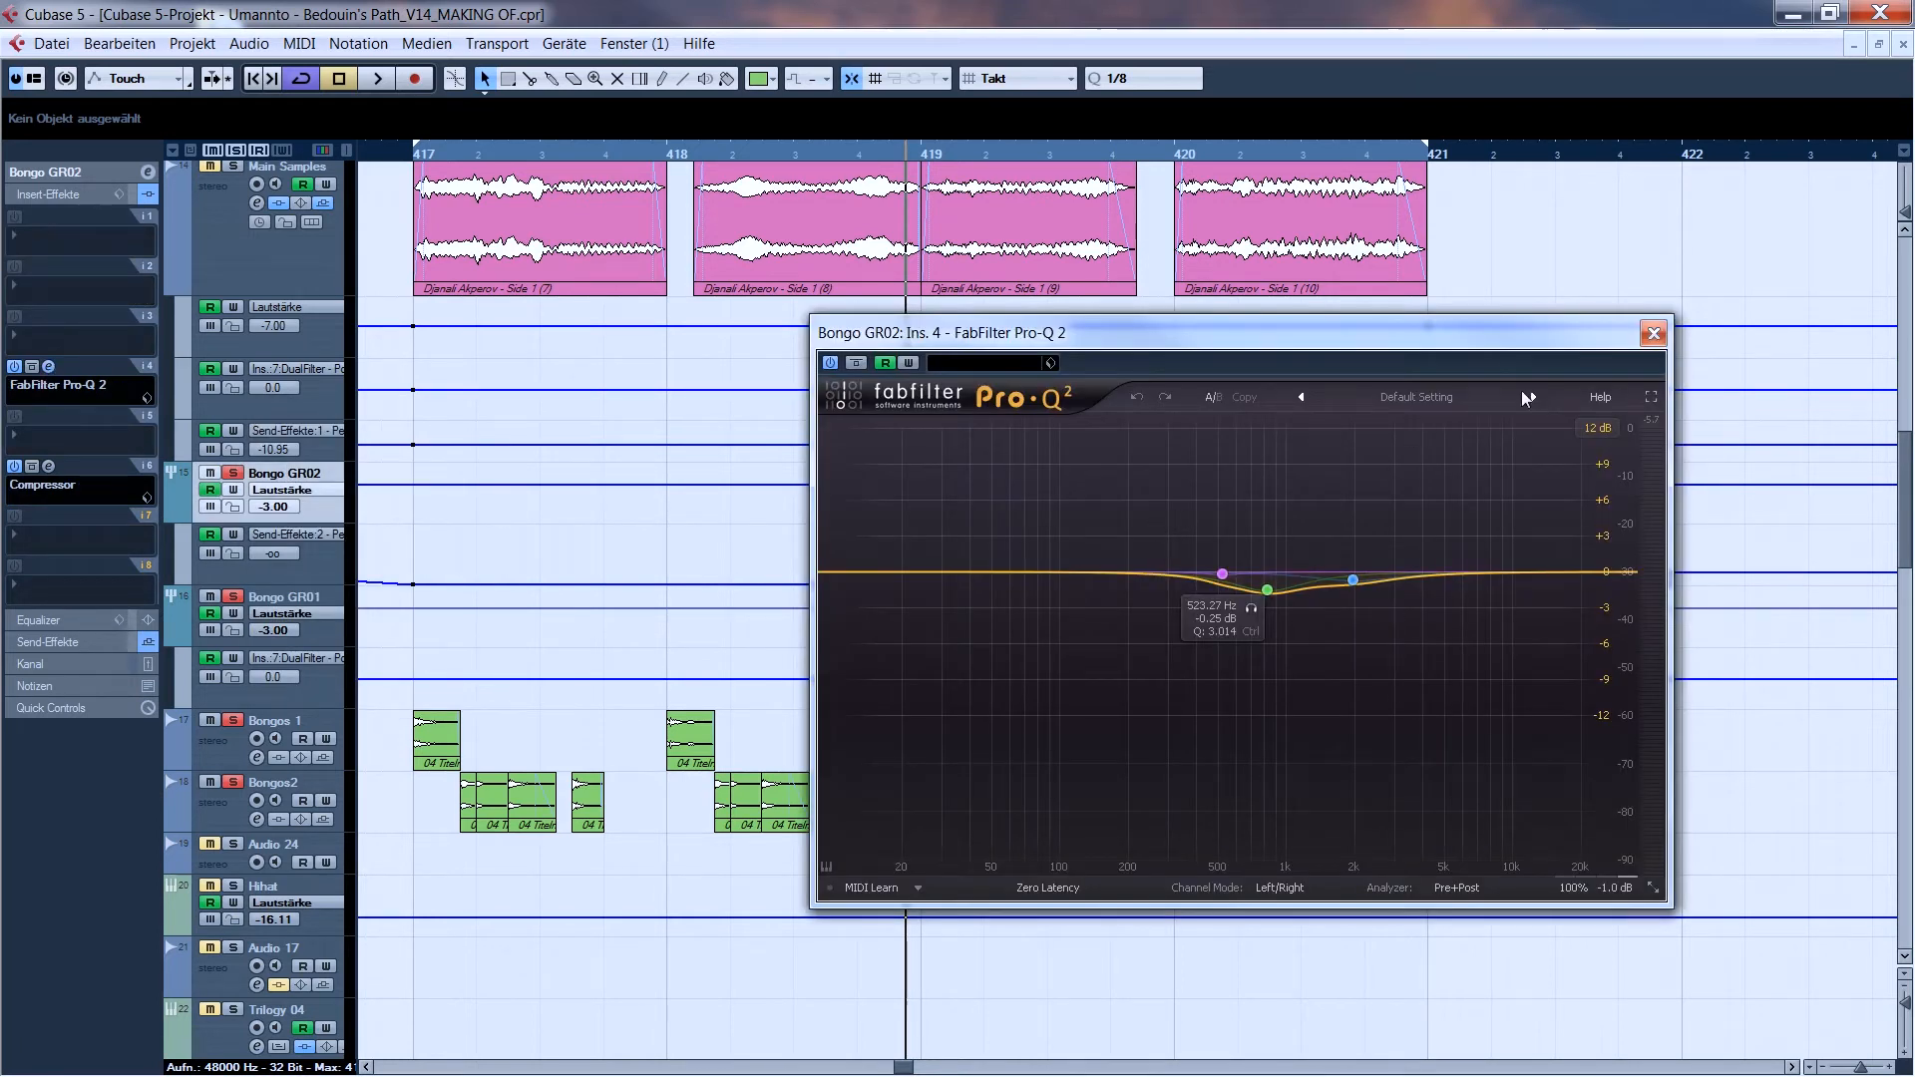
click(1652, 333)
click(49, 465)
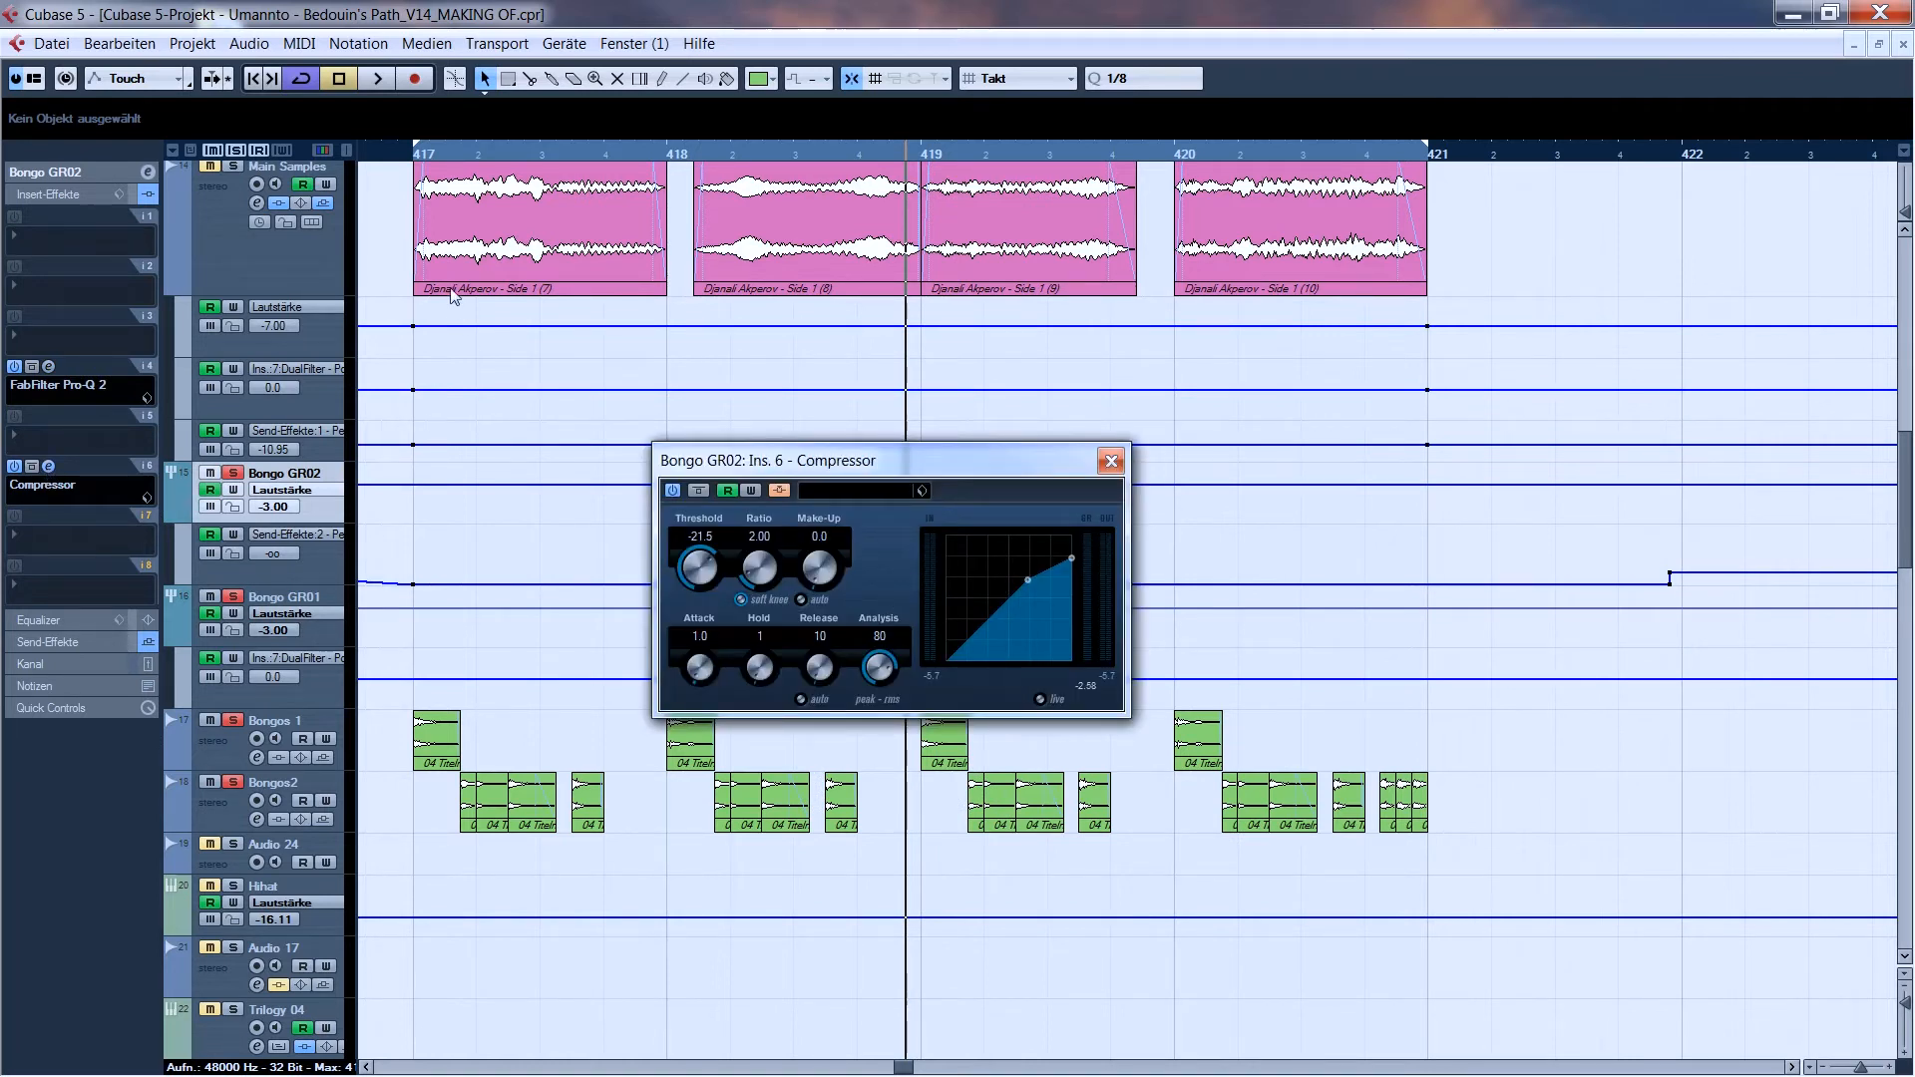
- Solo the Kick track as well and play from bar 417 while watching the Compressor on Bongo GR02
drag(1905, 489, 1906, 369)
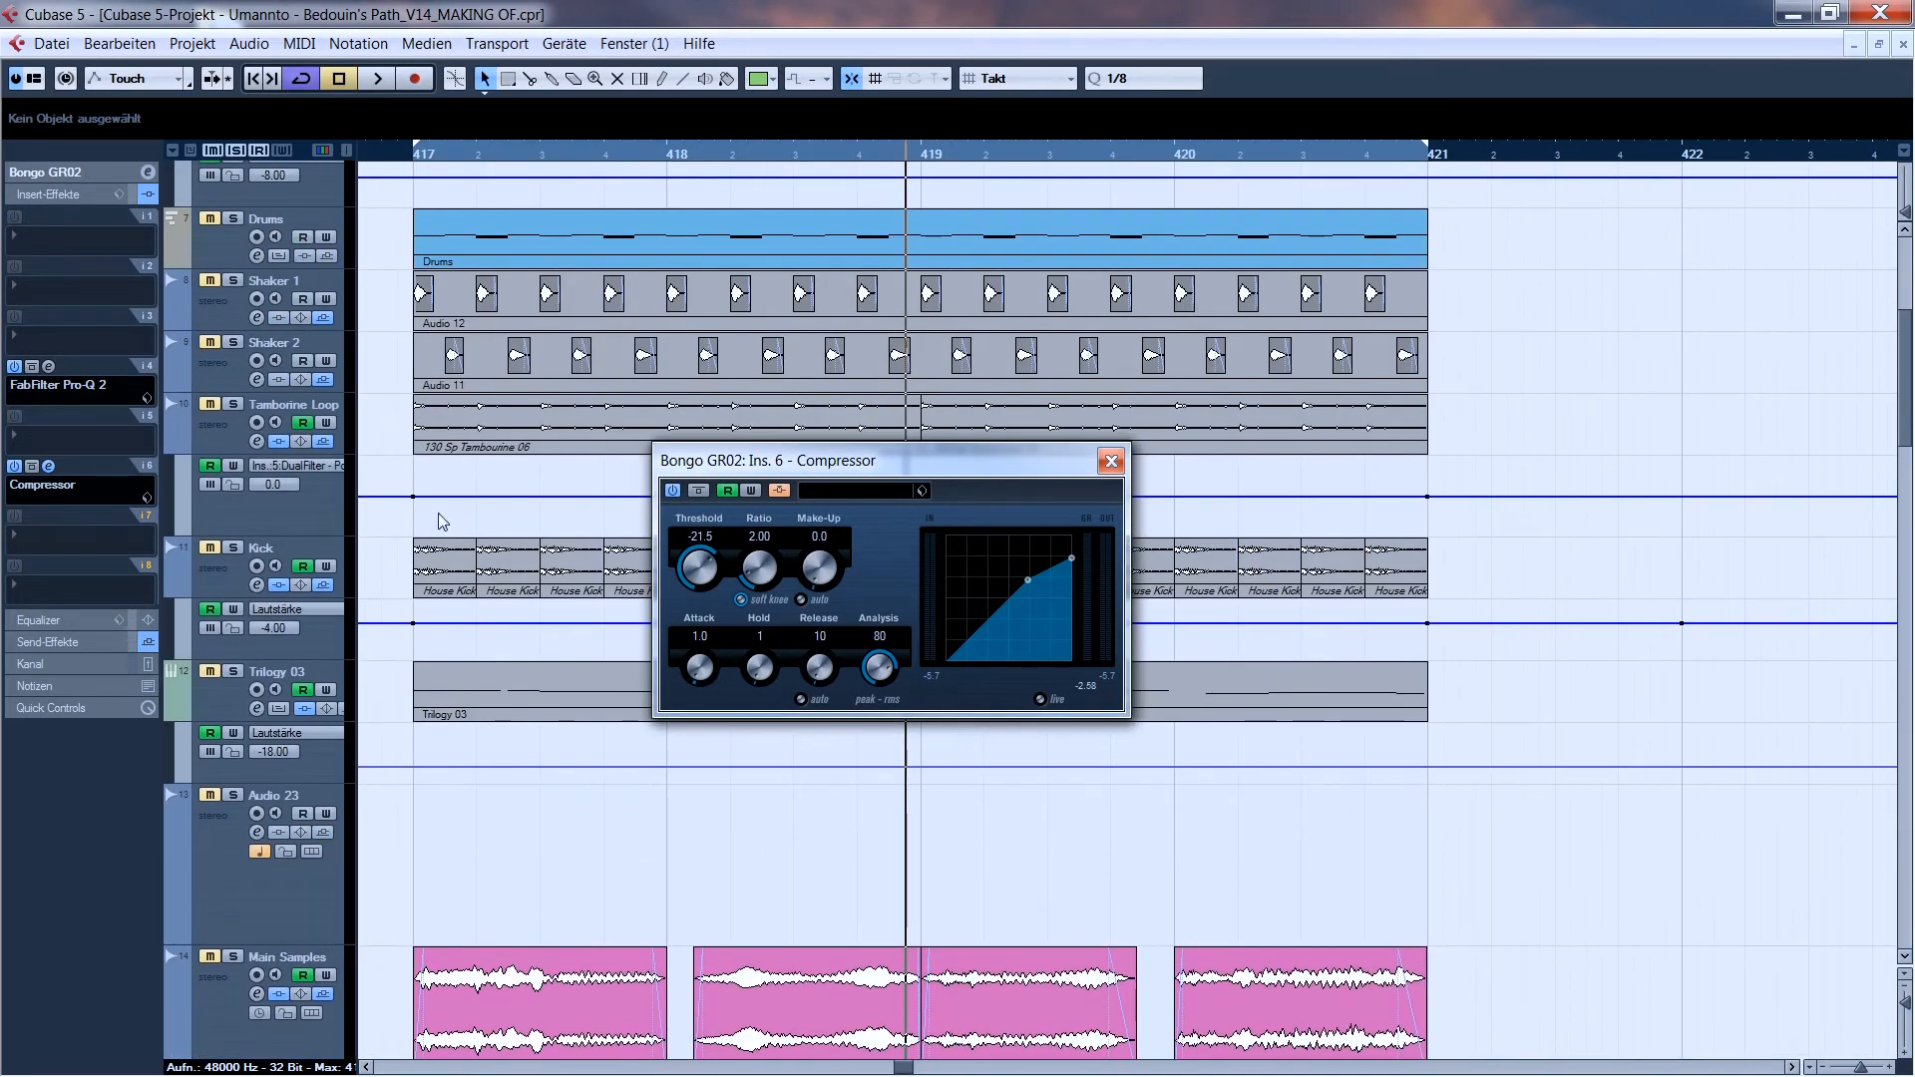
click(233, 548)
click(414, 159)
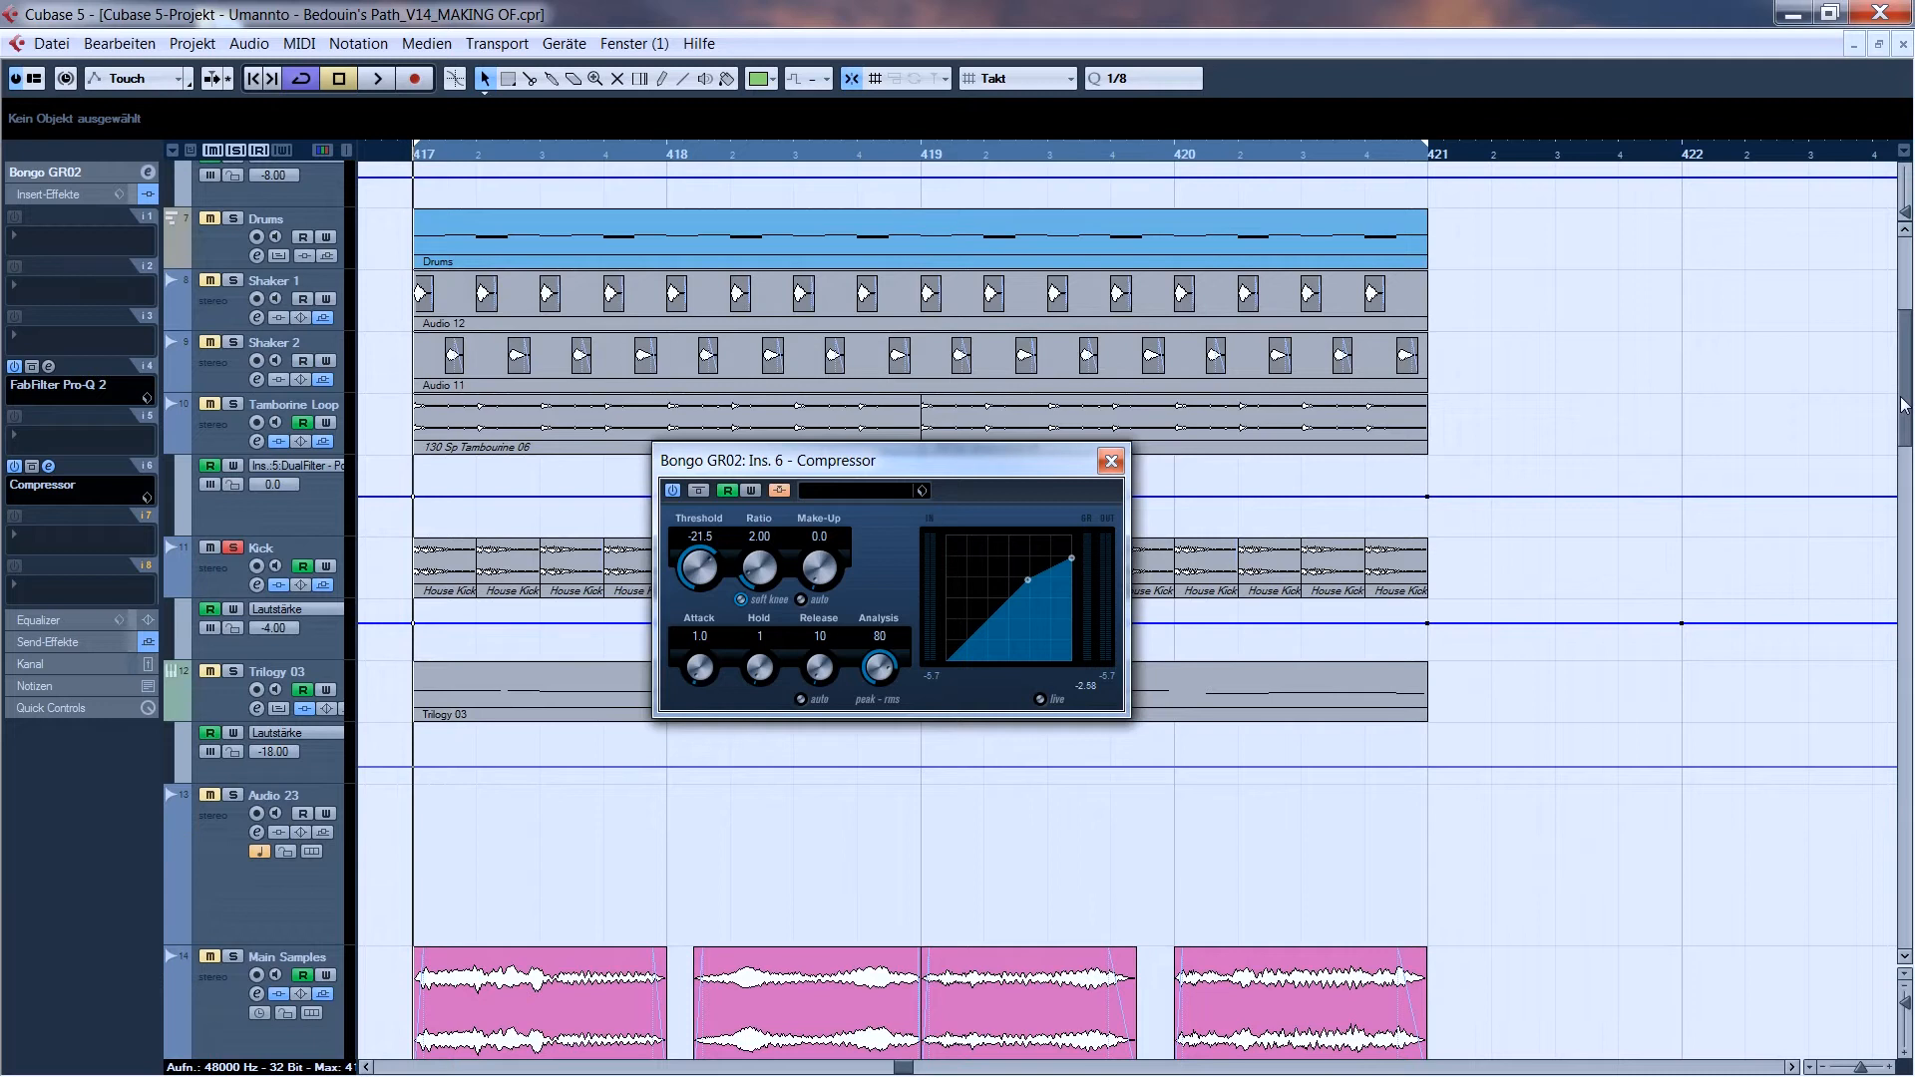
scroll(1903, 404, down, 2)
key(space)
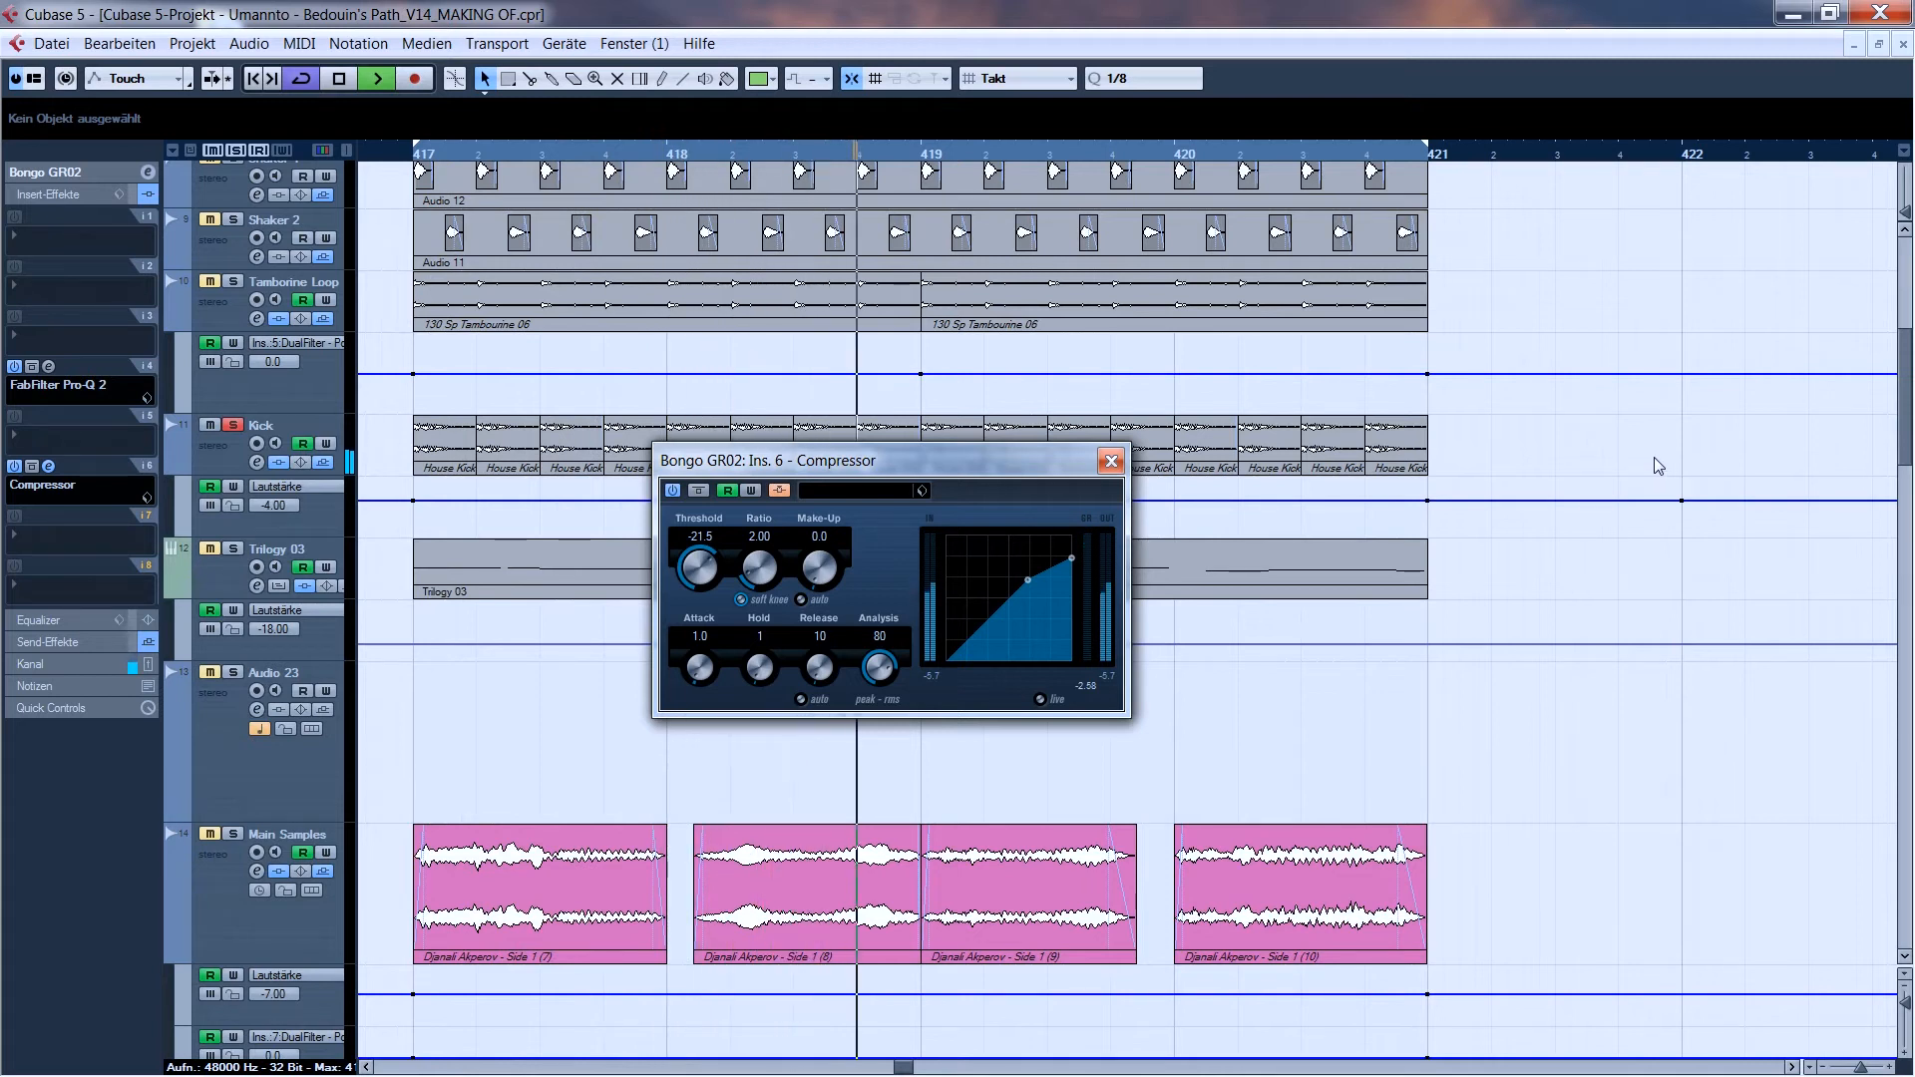
scroll(1907, 451, down, 4)
scroll(1907, 451, down, 5)
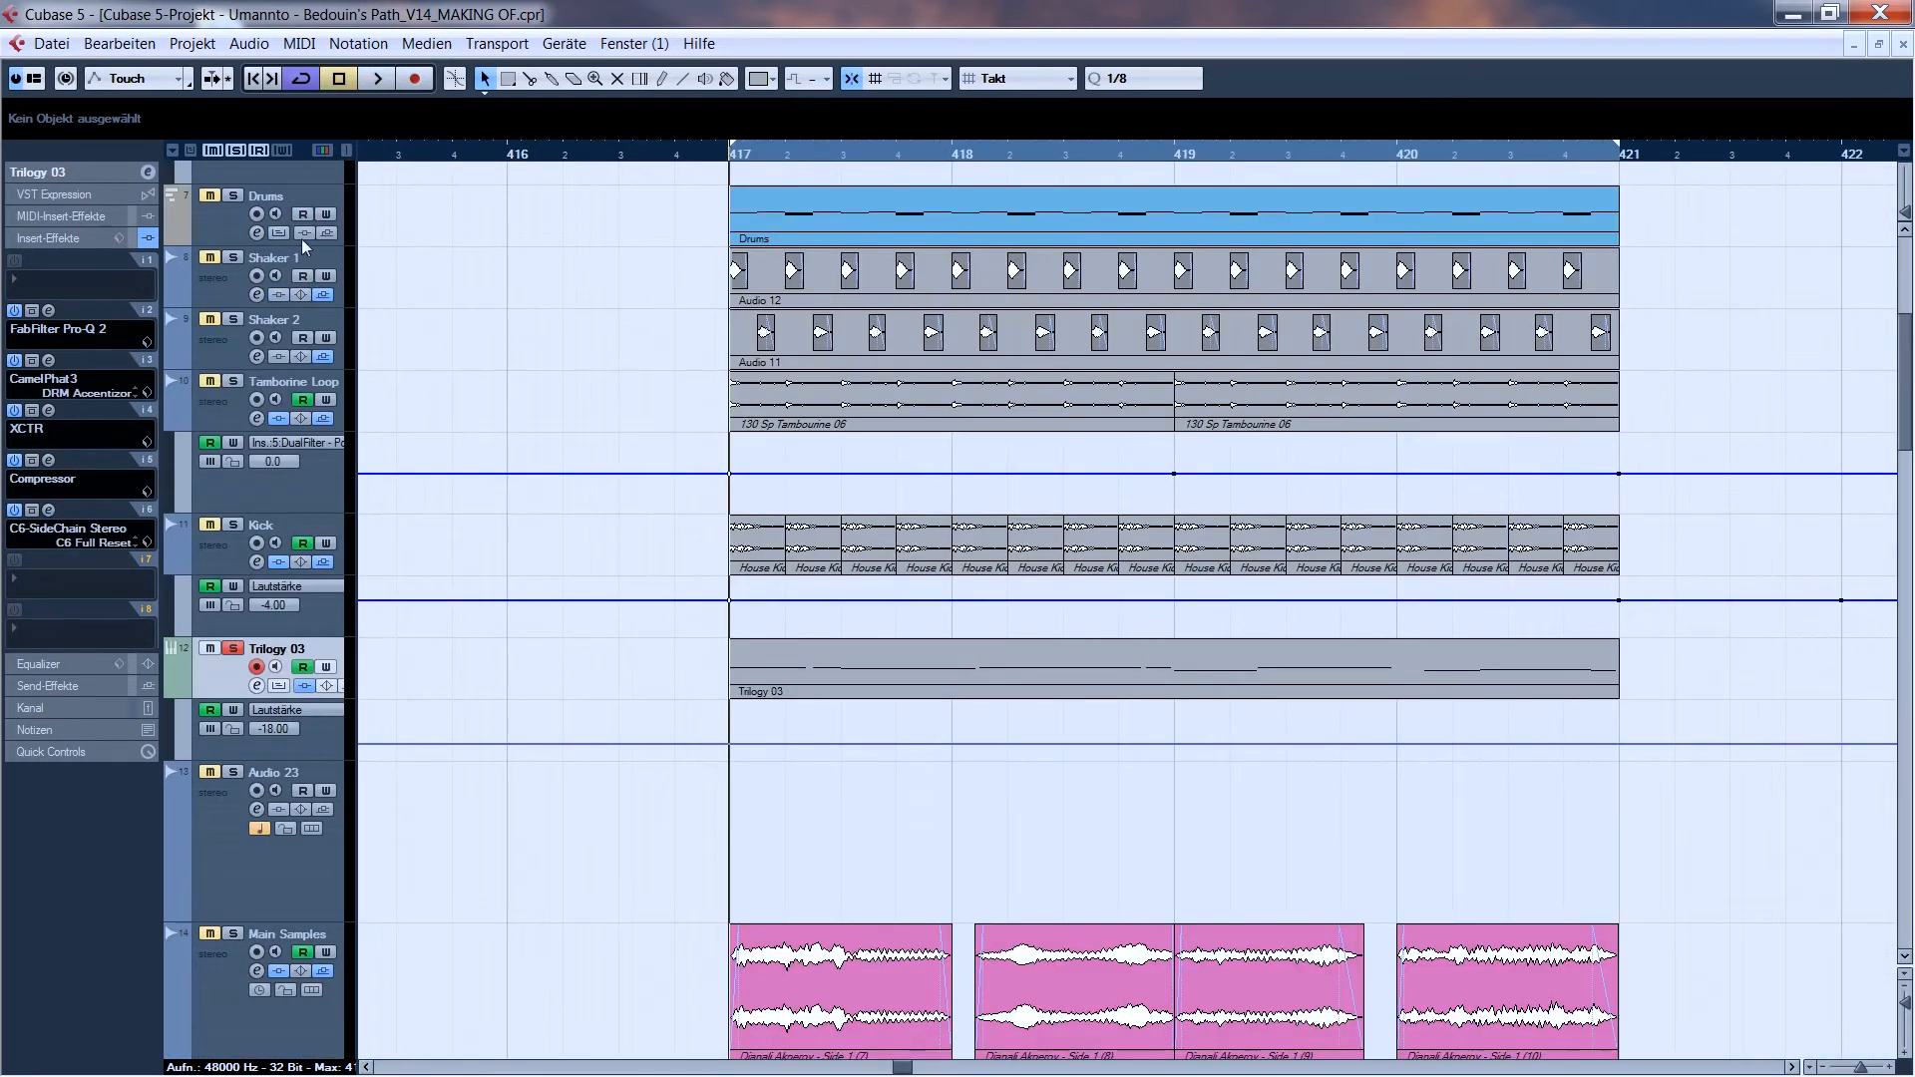
- Examine the Trilogy instrument and its bass preset on the Trilogy 03 track and close its editor
click(76, 173)
click(144, 363)
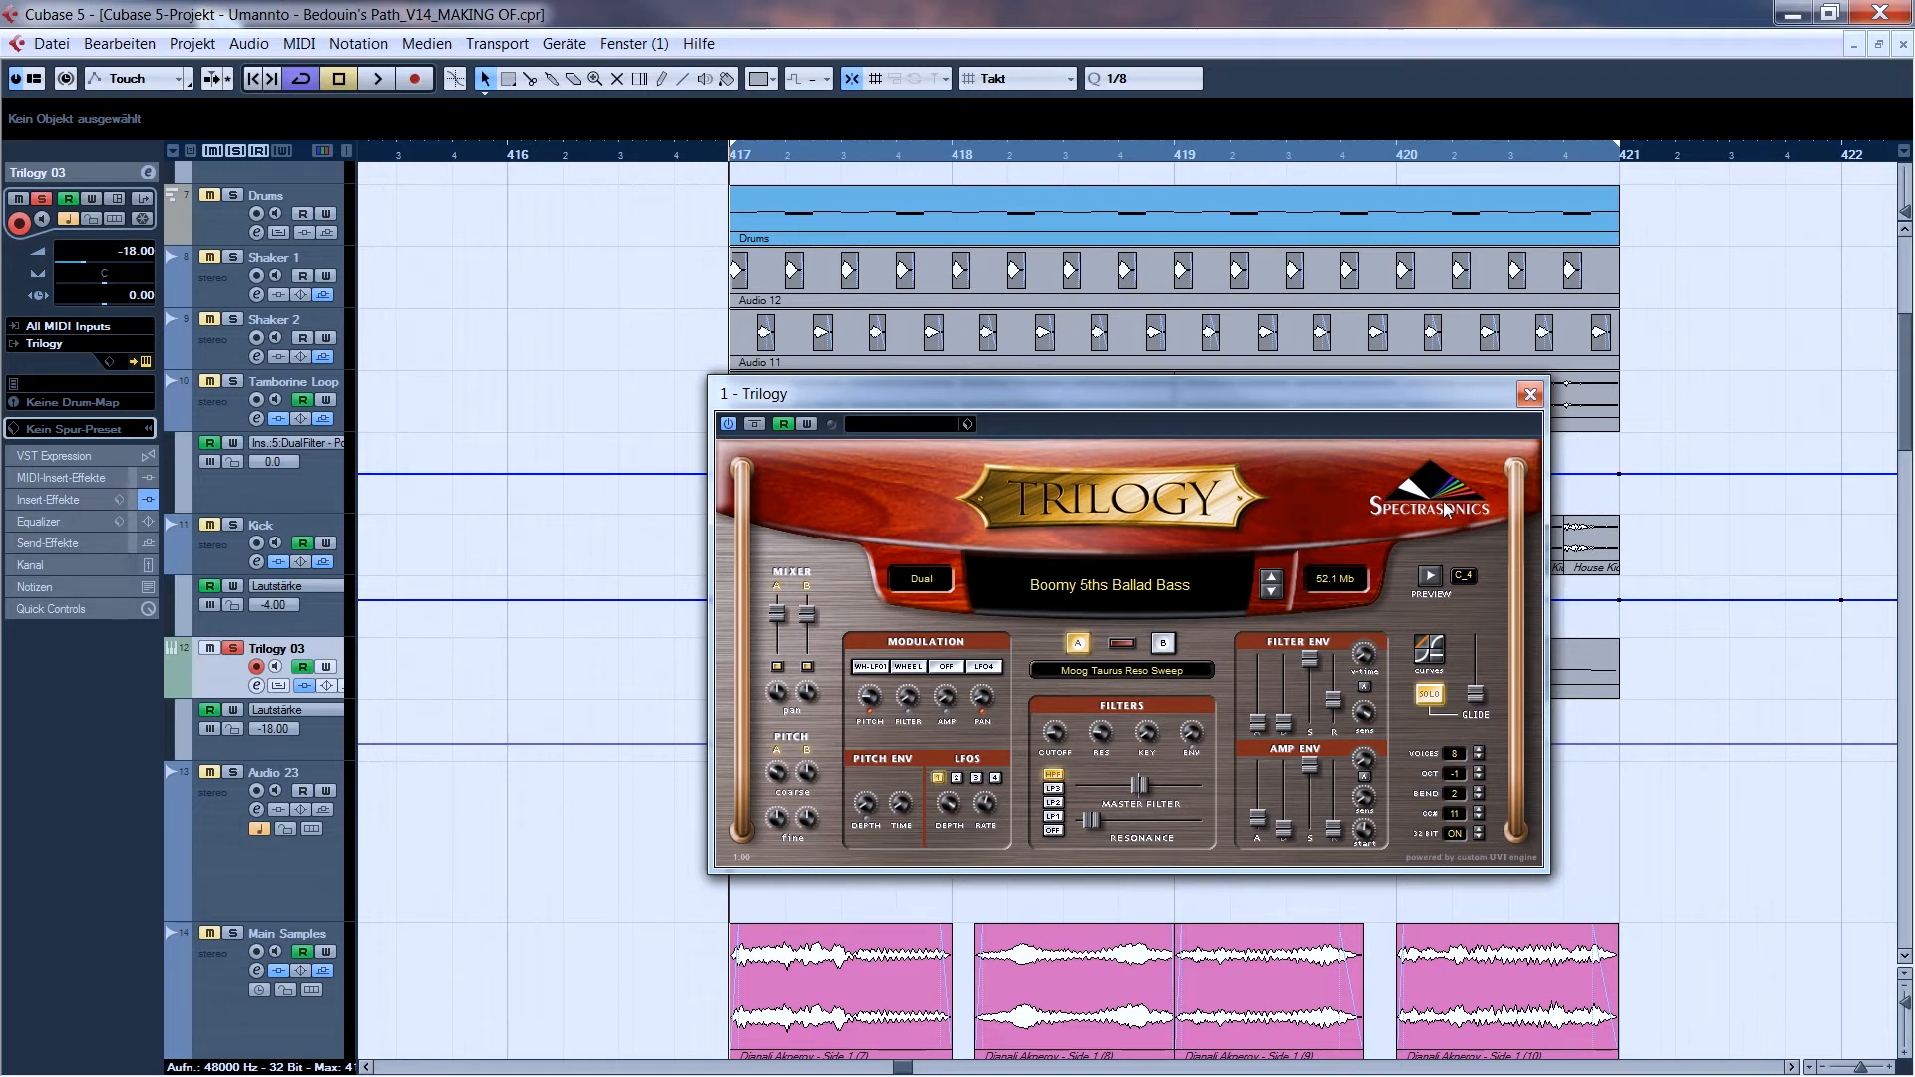
click(1530, 395)
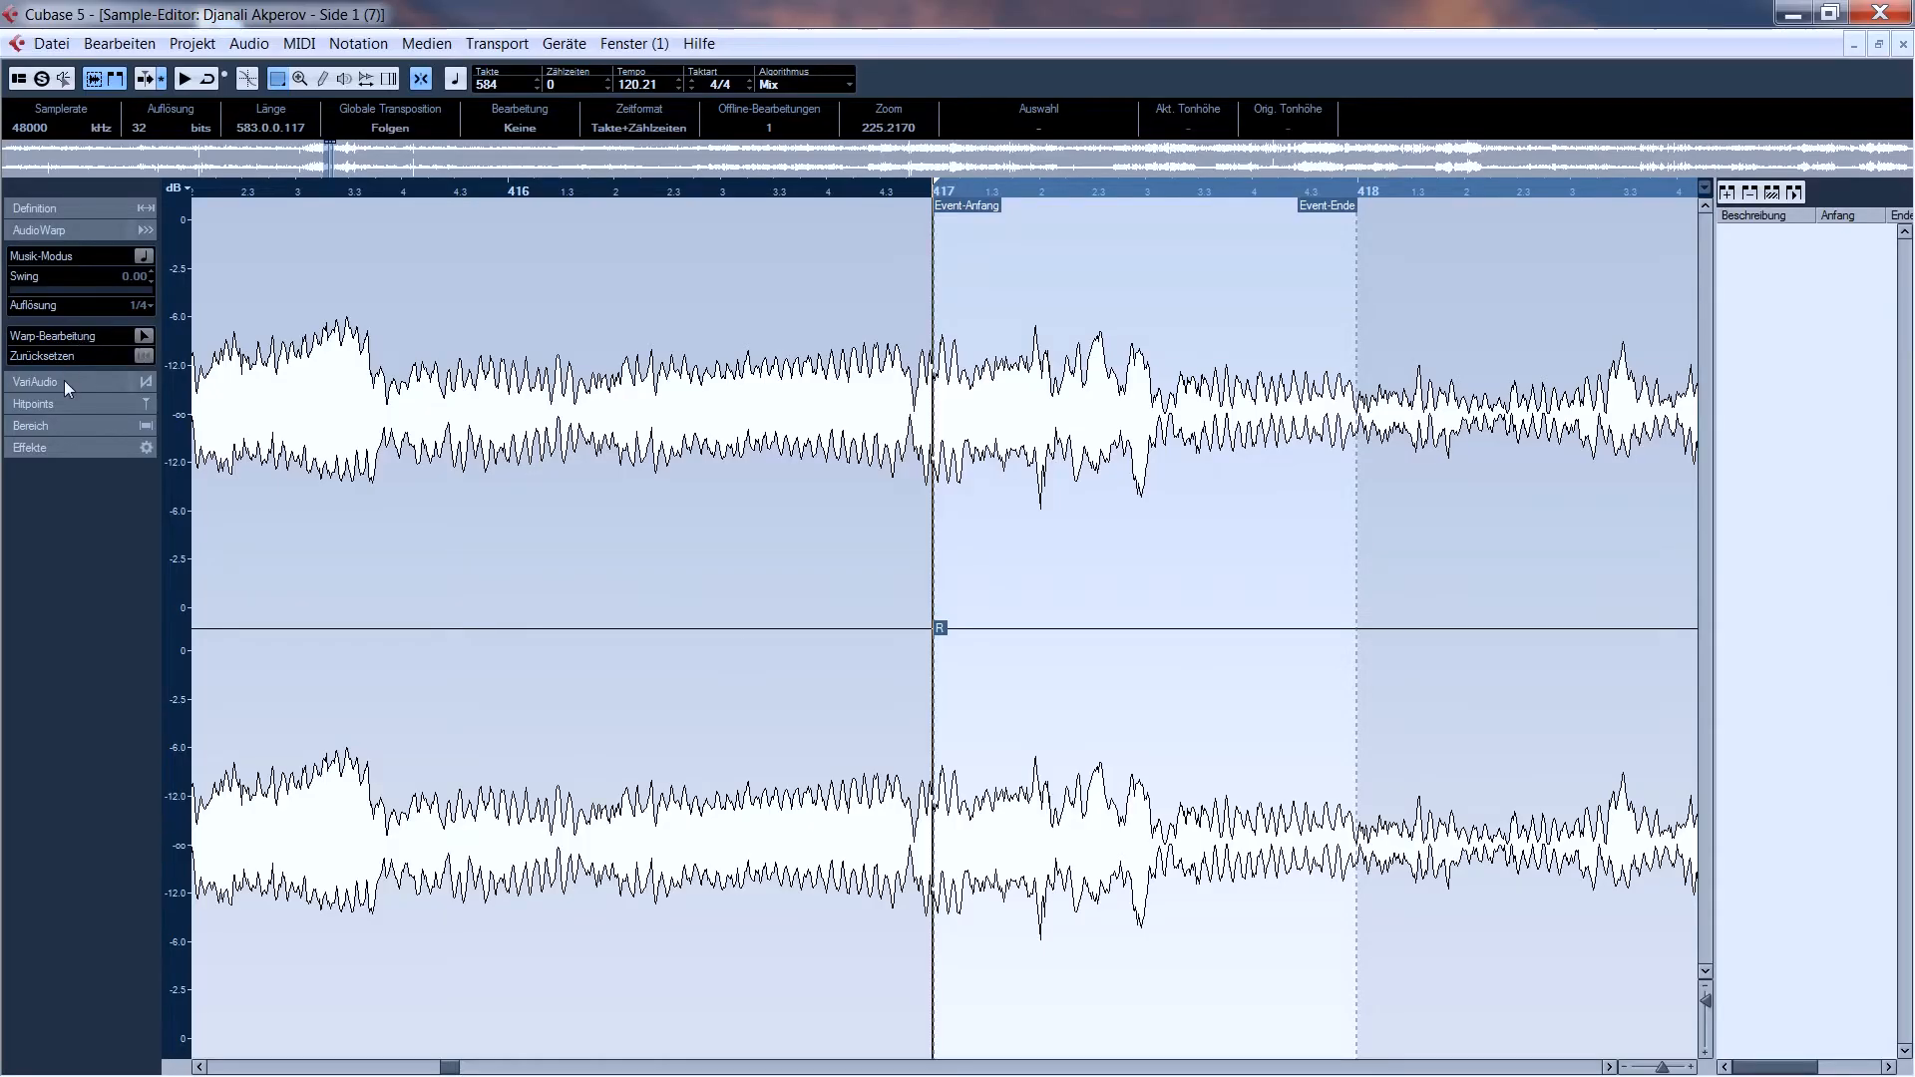
- Show the VariAudio pitch view of the first Main Samples clip and return to the project window
click(64, 380)
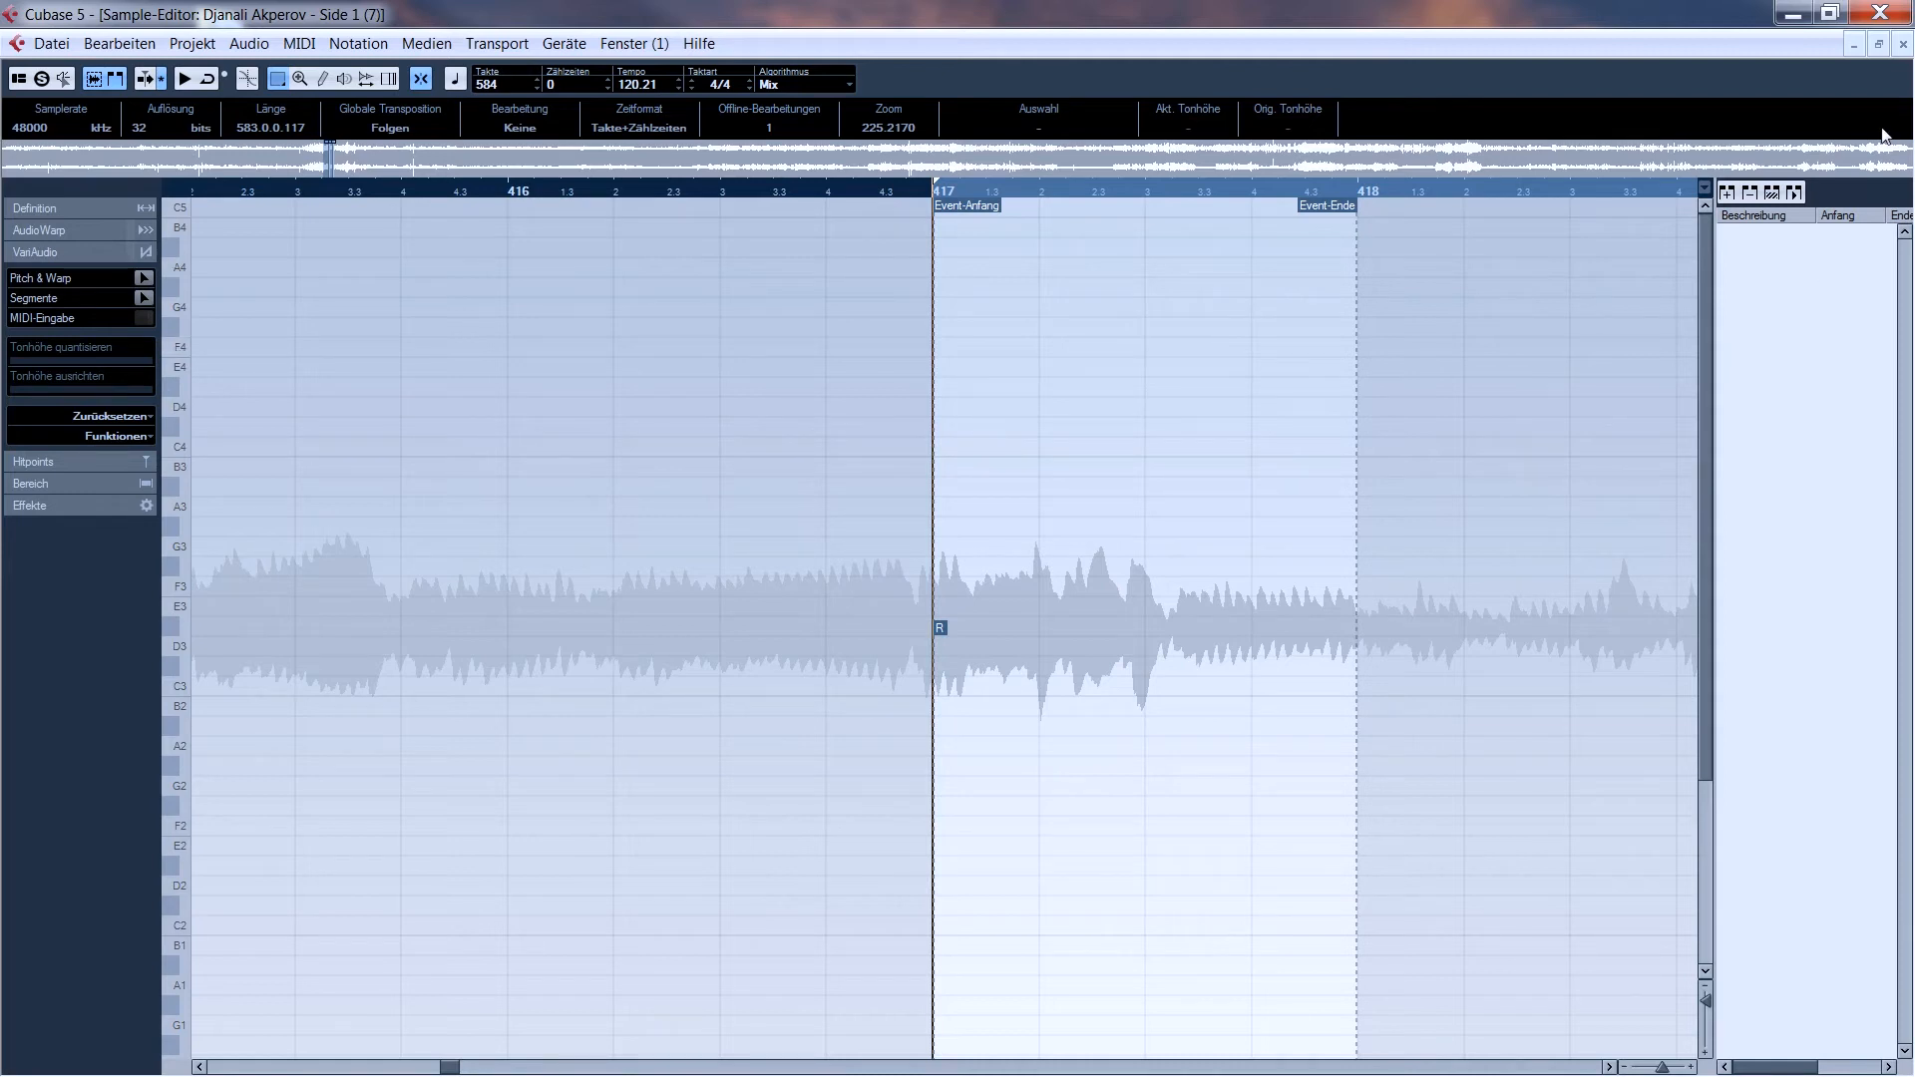
click(1883, 44)
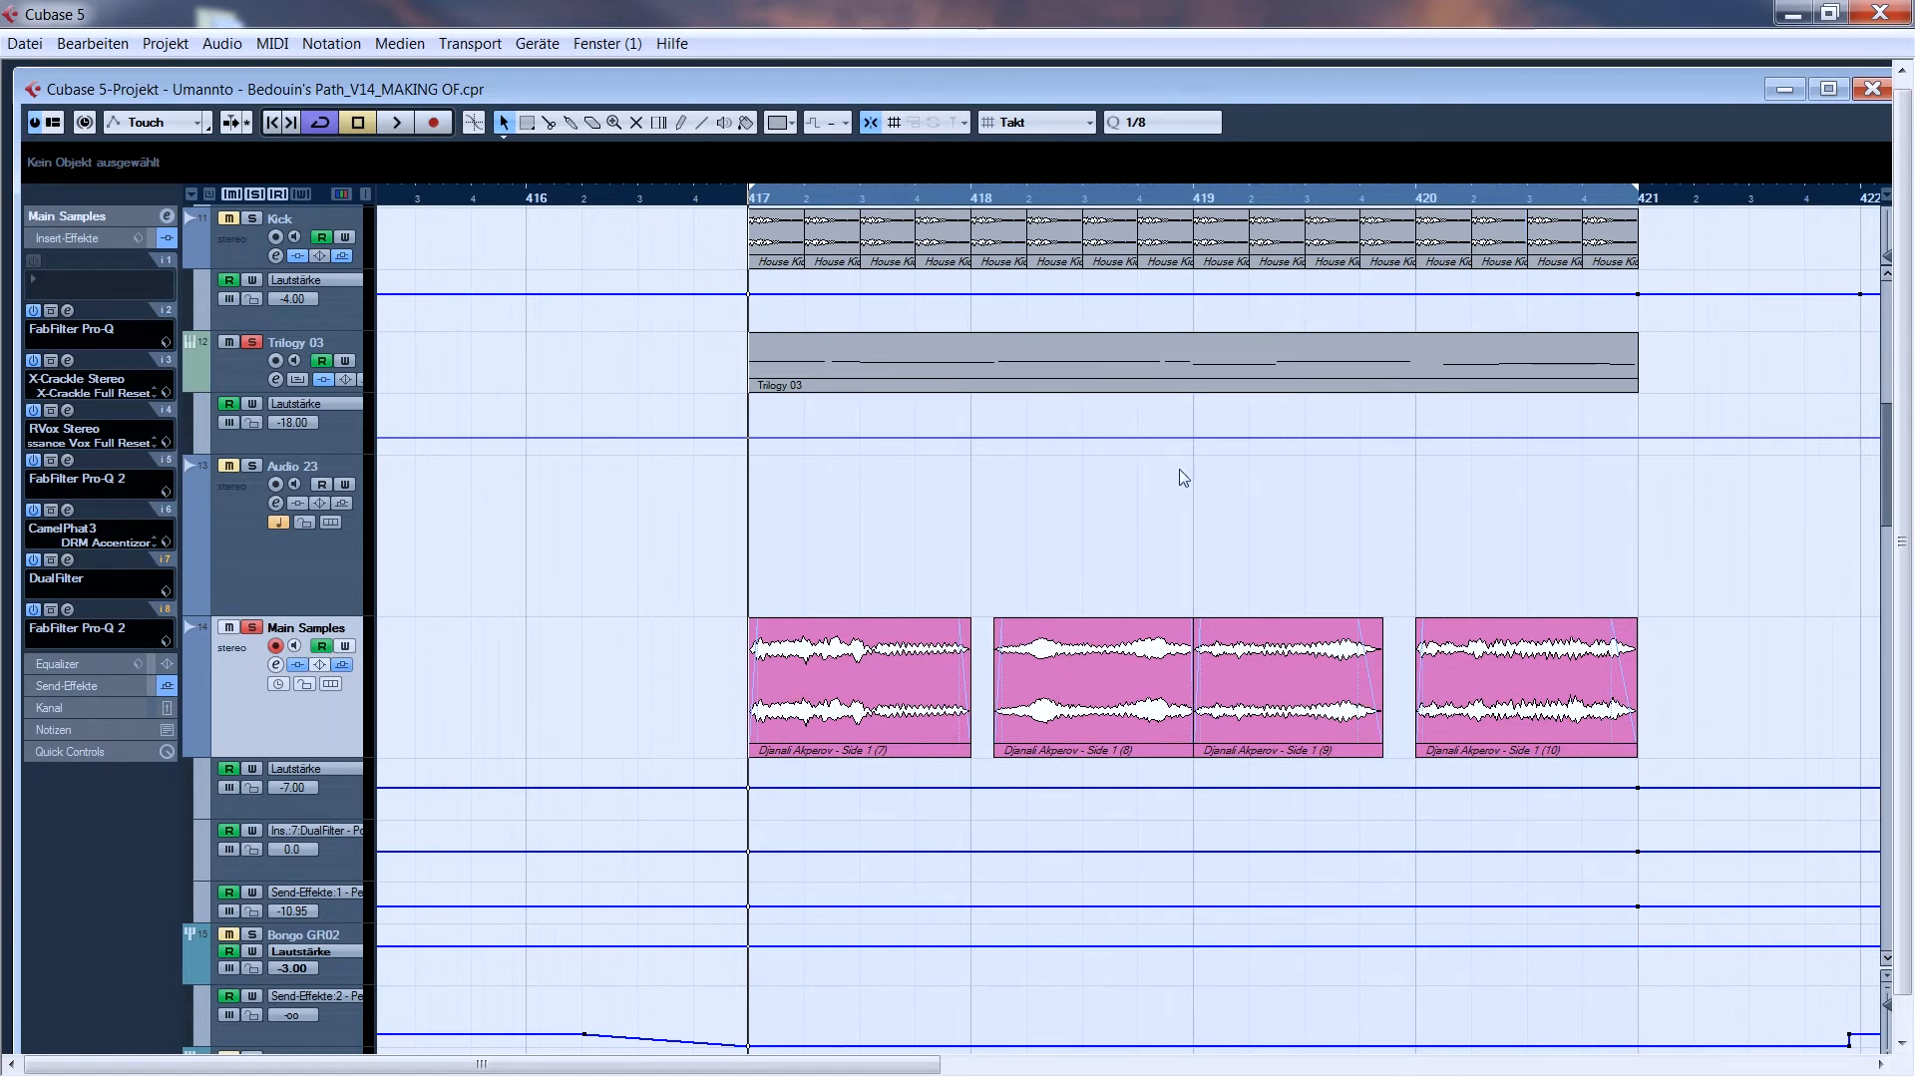
- Audition Trilogy 03 together with Main Samples, and examine the FabFilter Pro-Q 2 curve on the Trilogy 03 track
key(space)
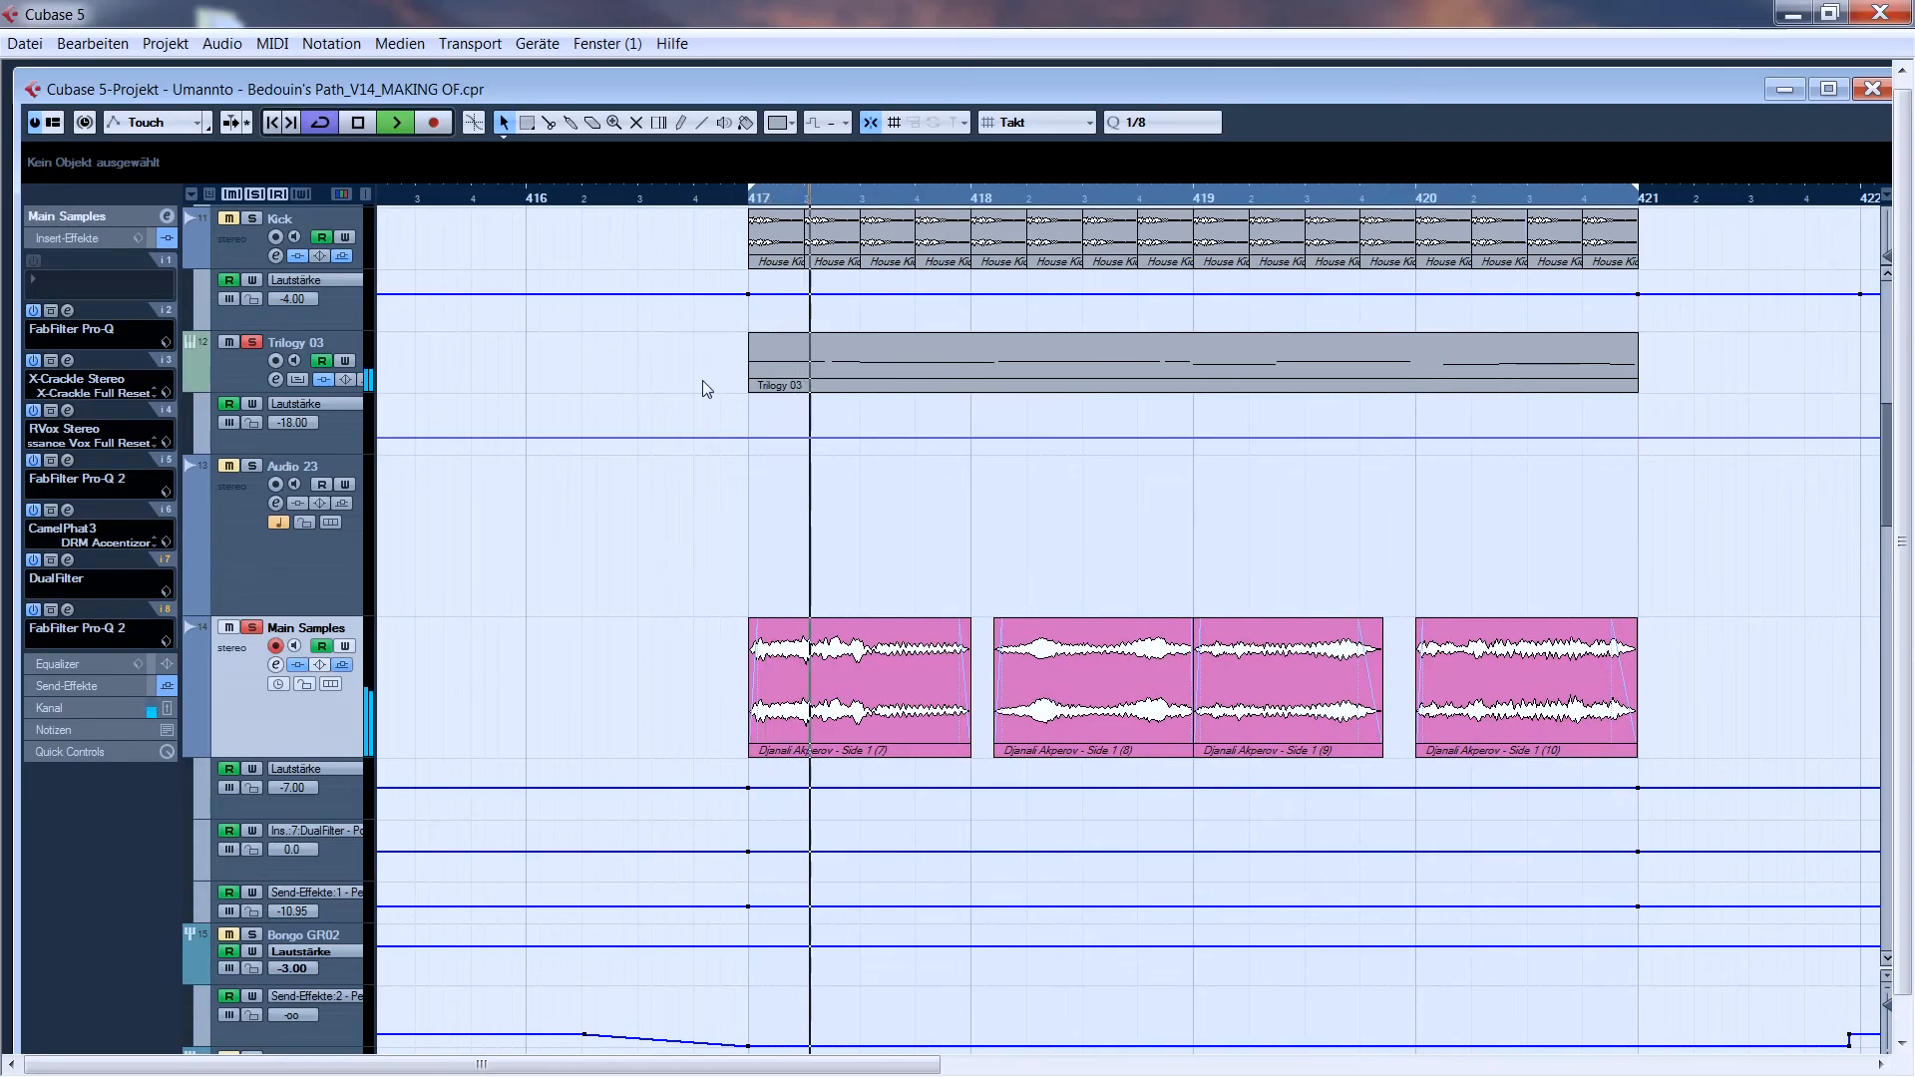
click(252, 377)
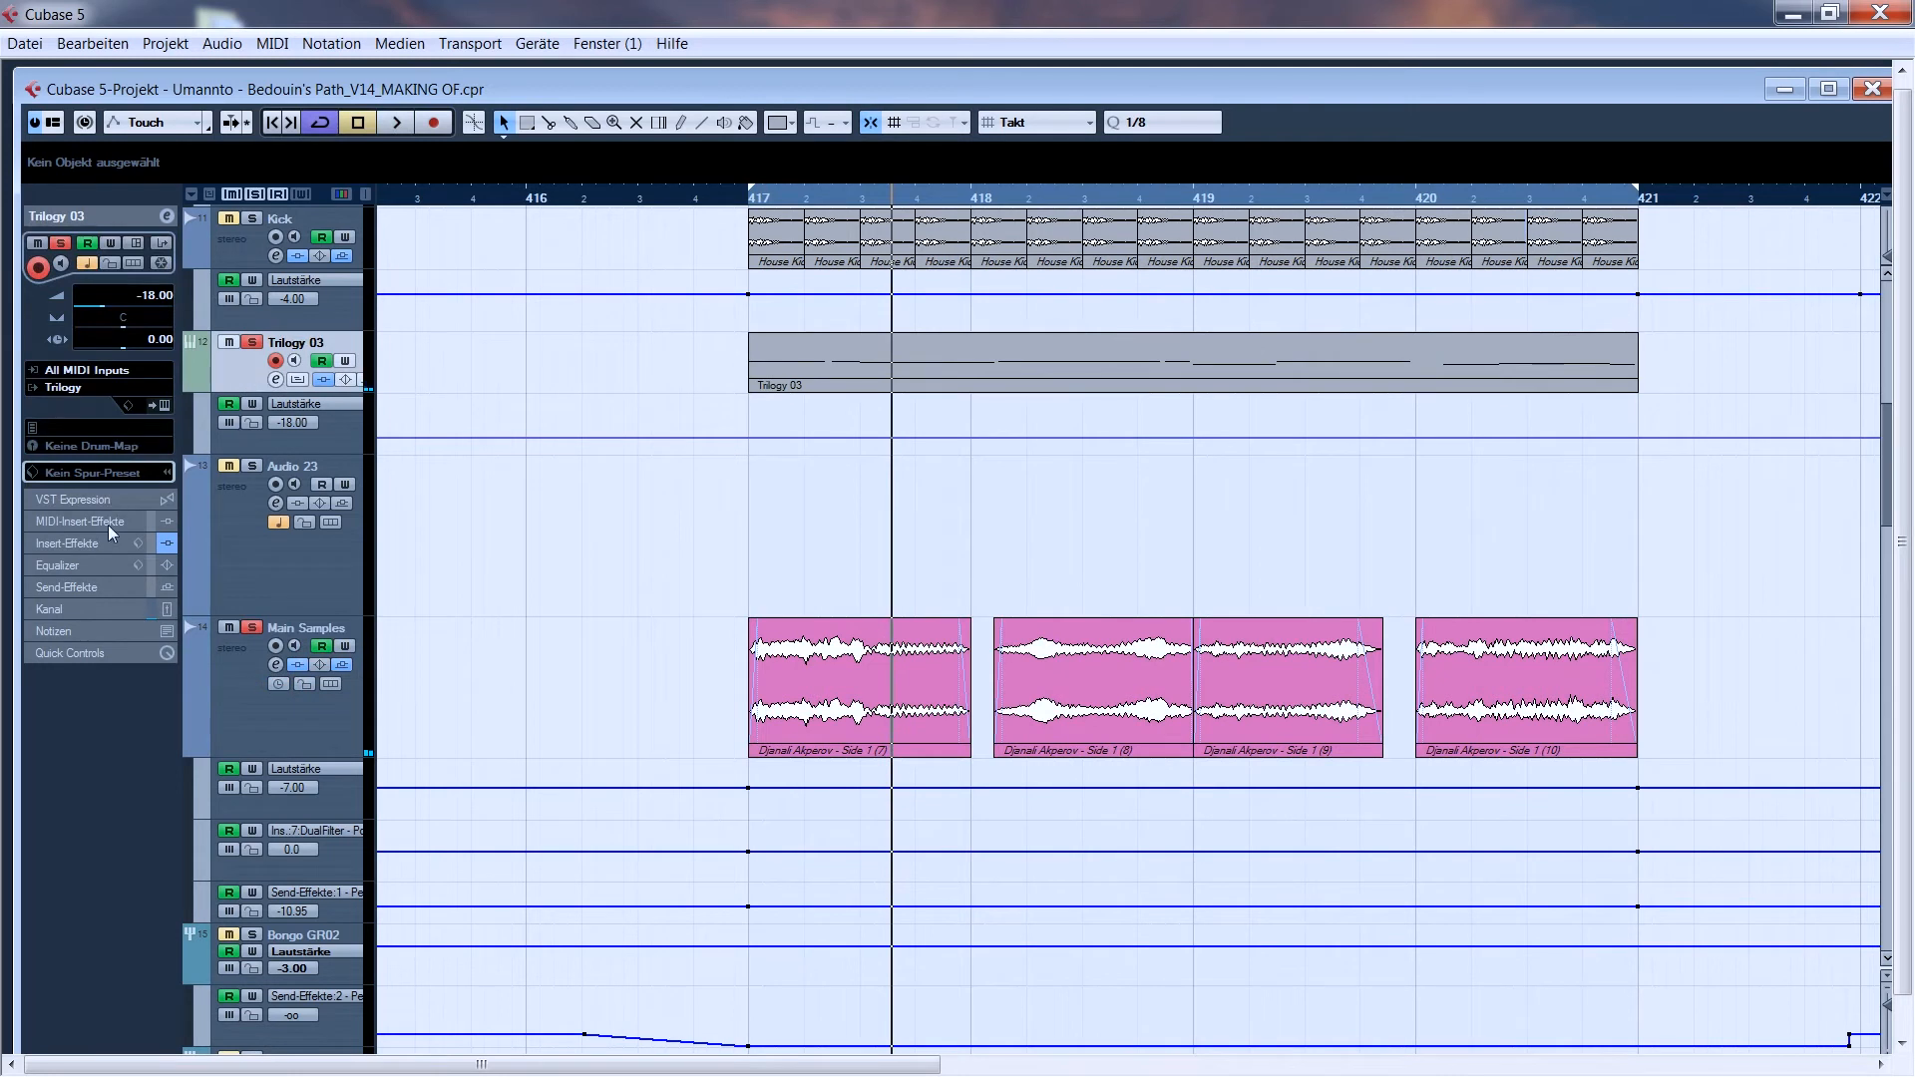
click(100, 544)
drag(0, 274, 1233, 404)
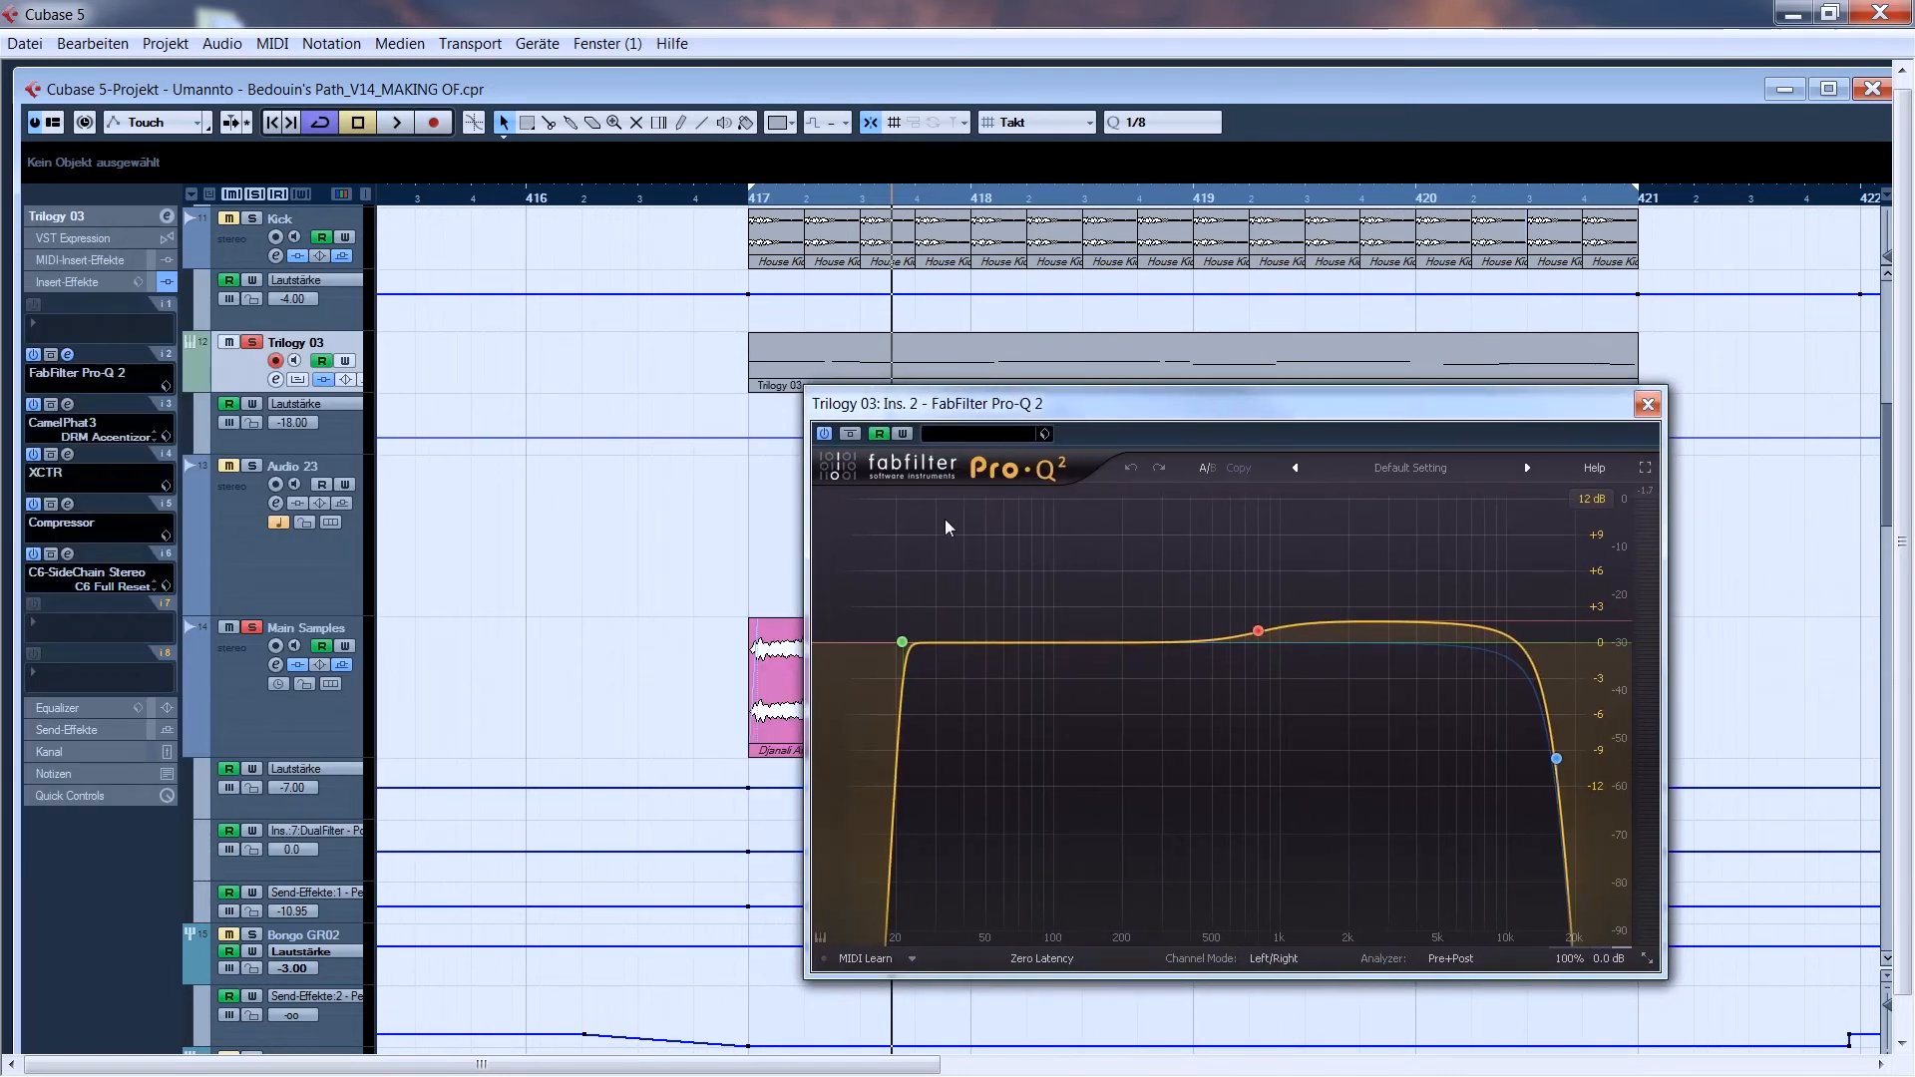
drag(1019, 414, 943, 381)
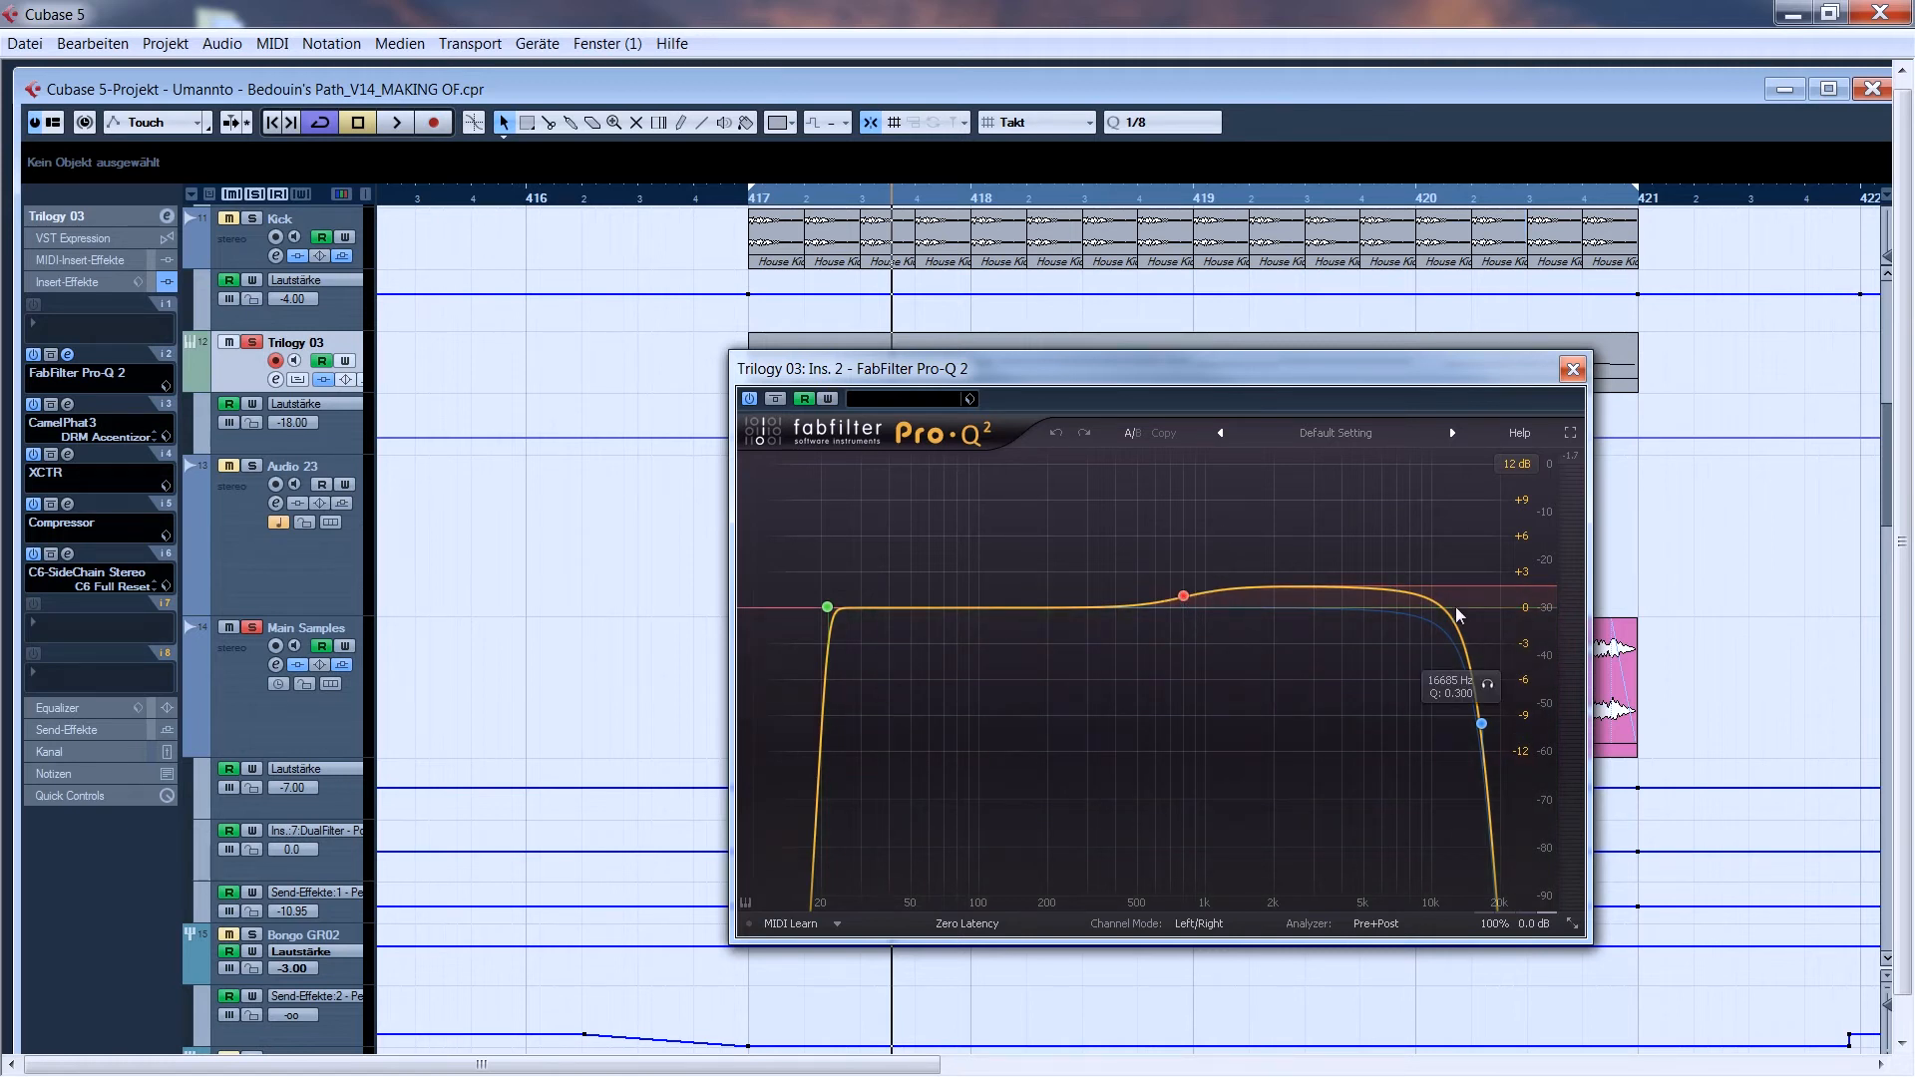
- Close the FabFilter Pro-Q 2 editor and examine the CamelPhat3 and XCTR insert effects on the Trilogy 03 track
click(1573, 370)
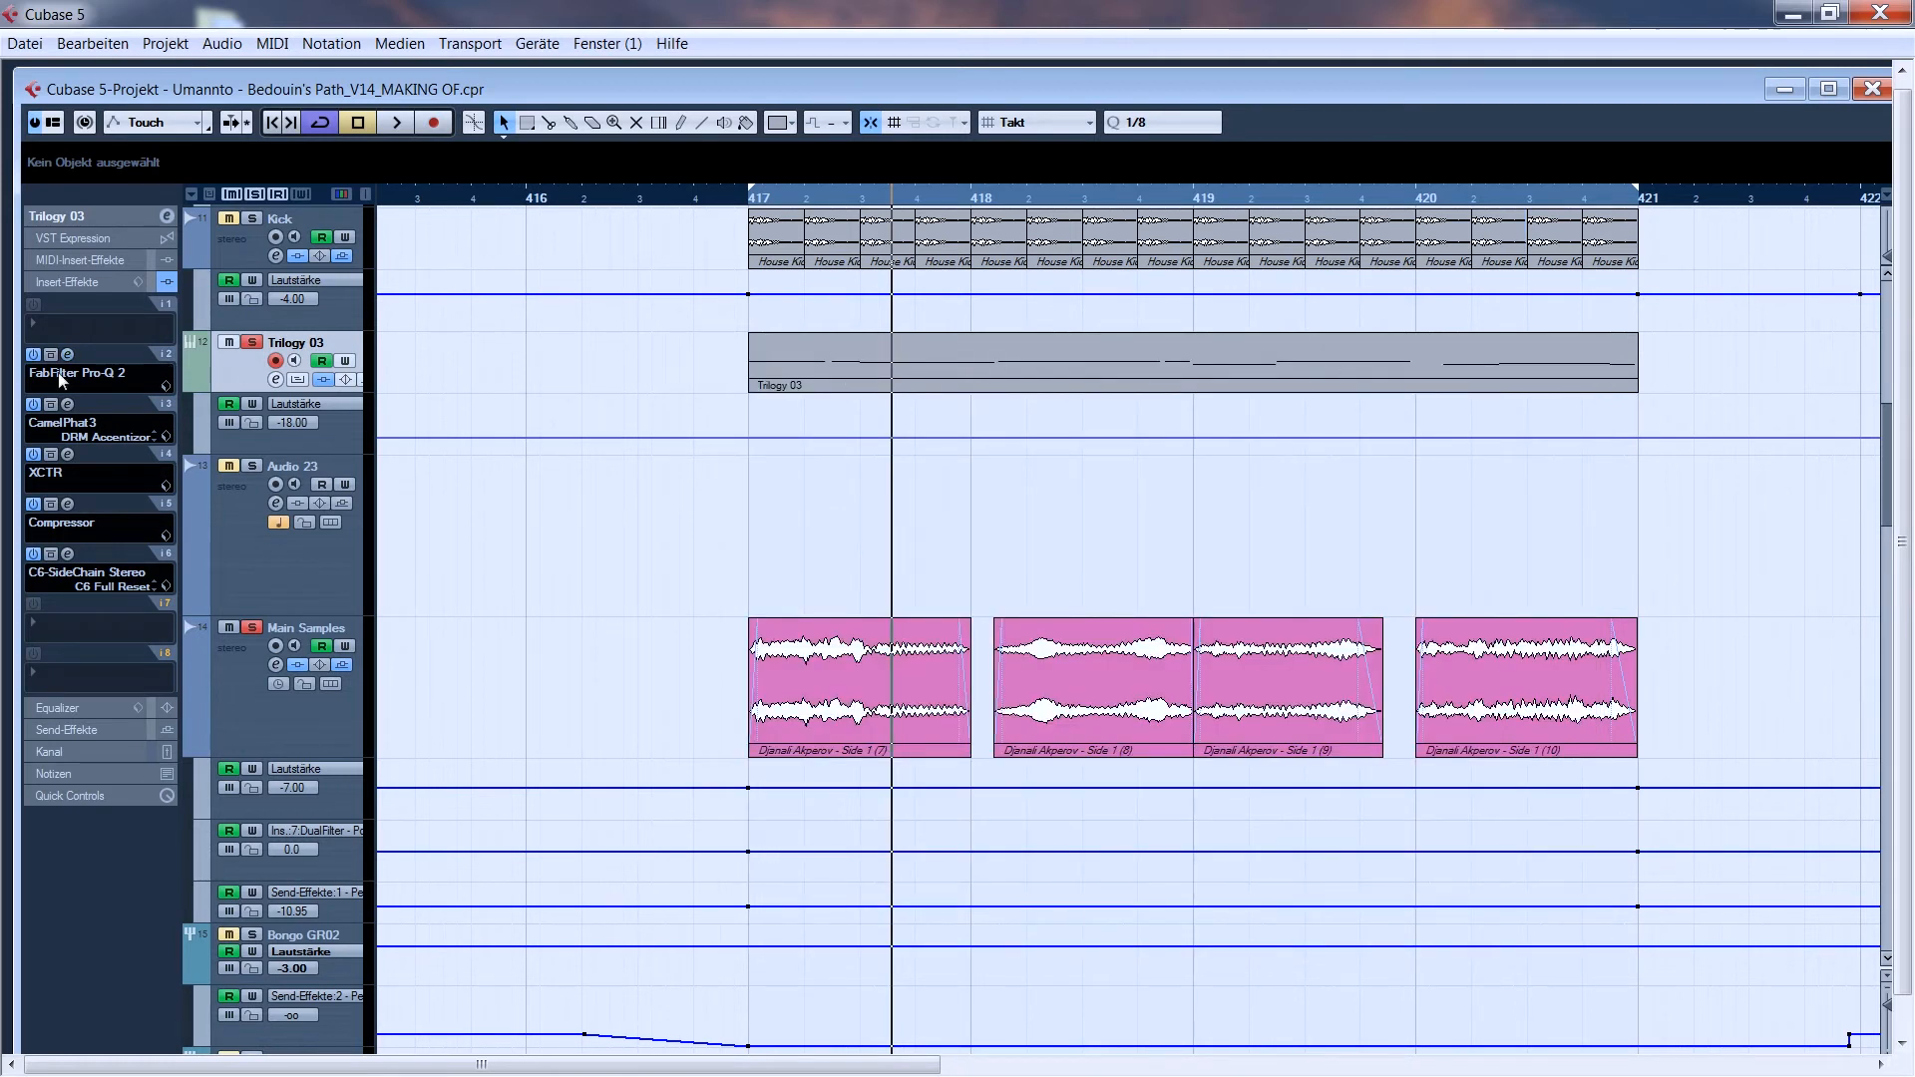
click(62, 423)
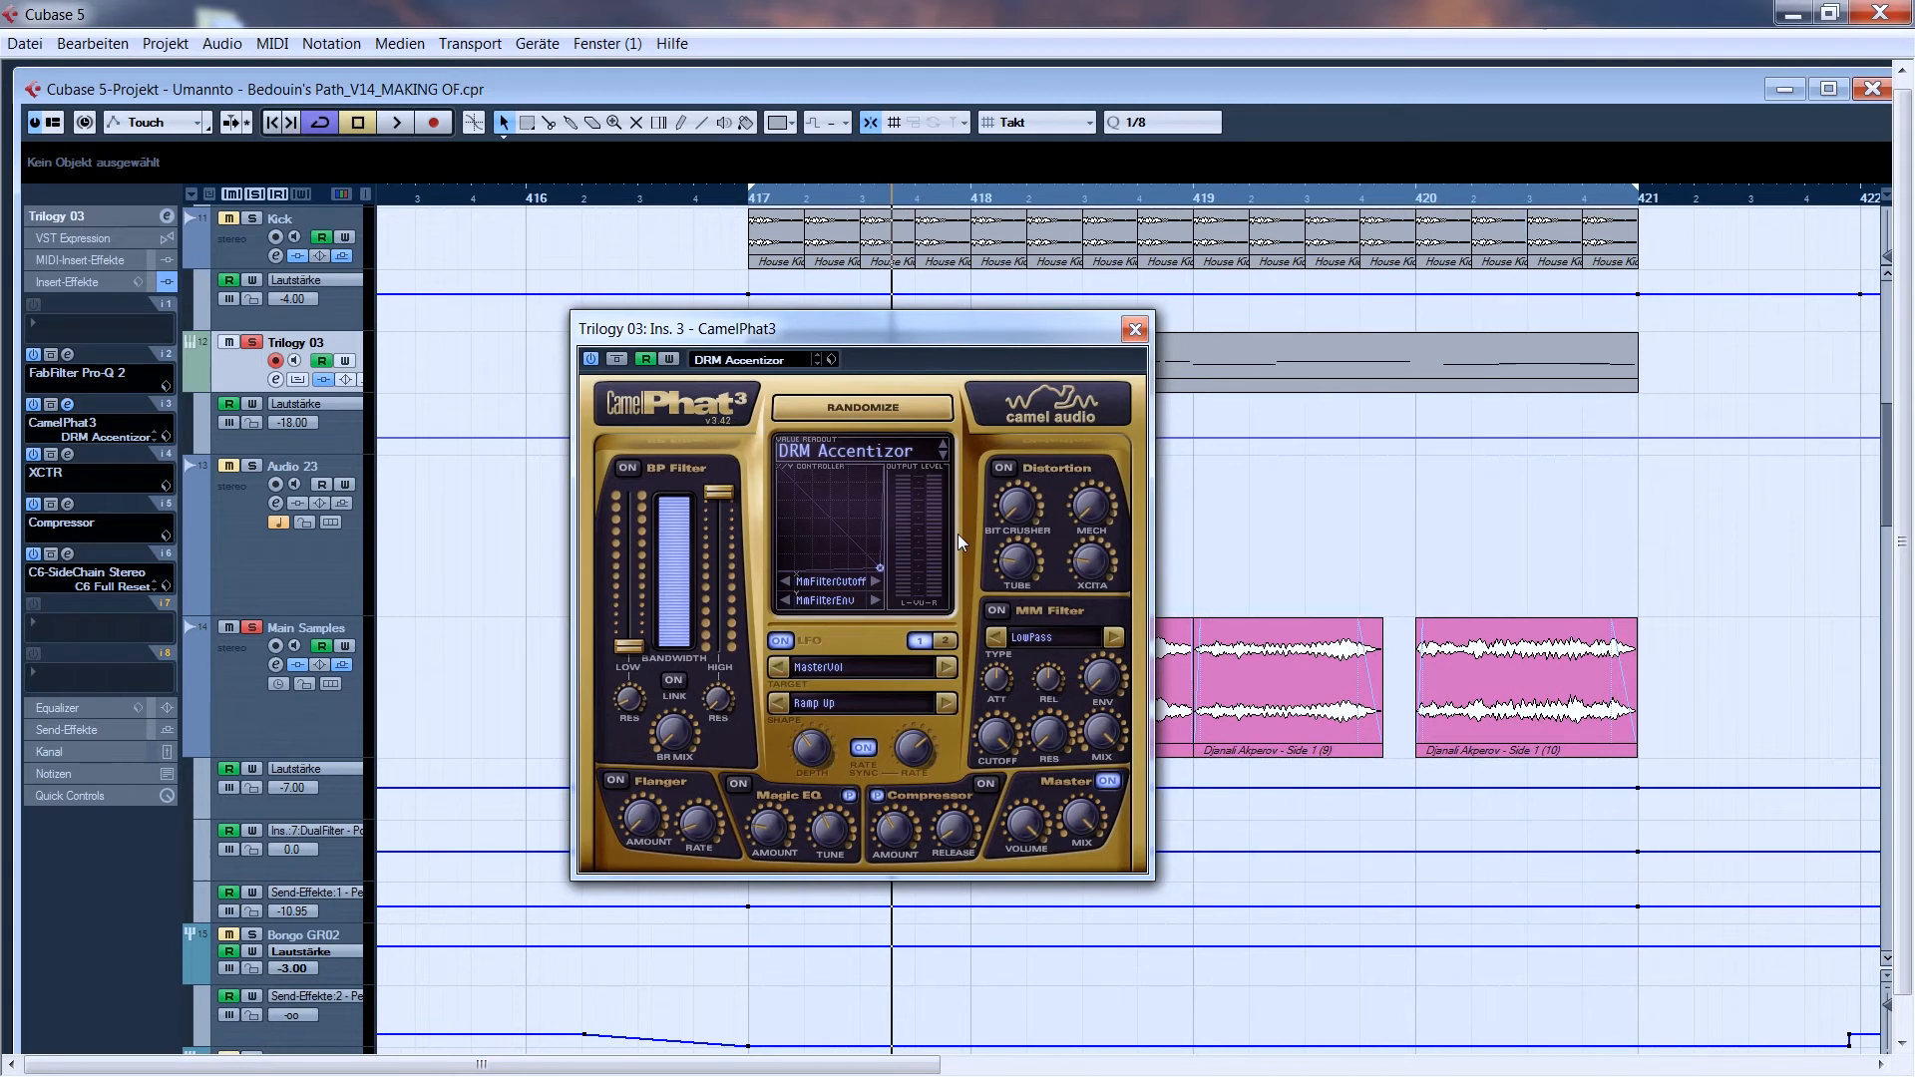
click(1136, 330)
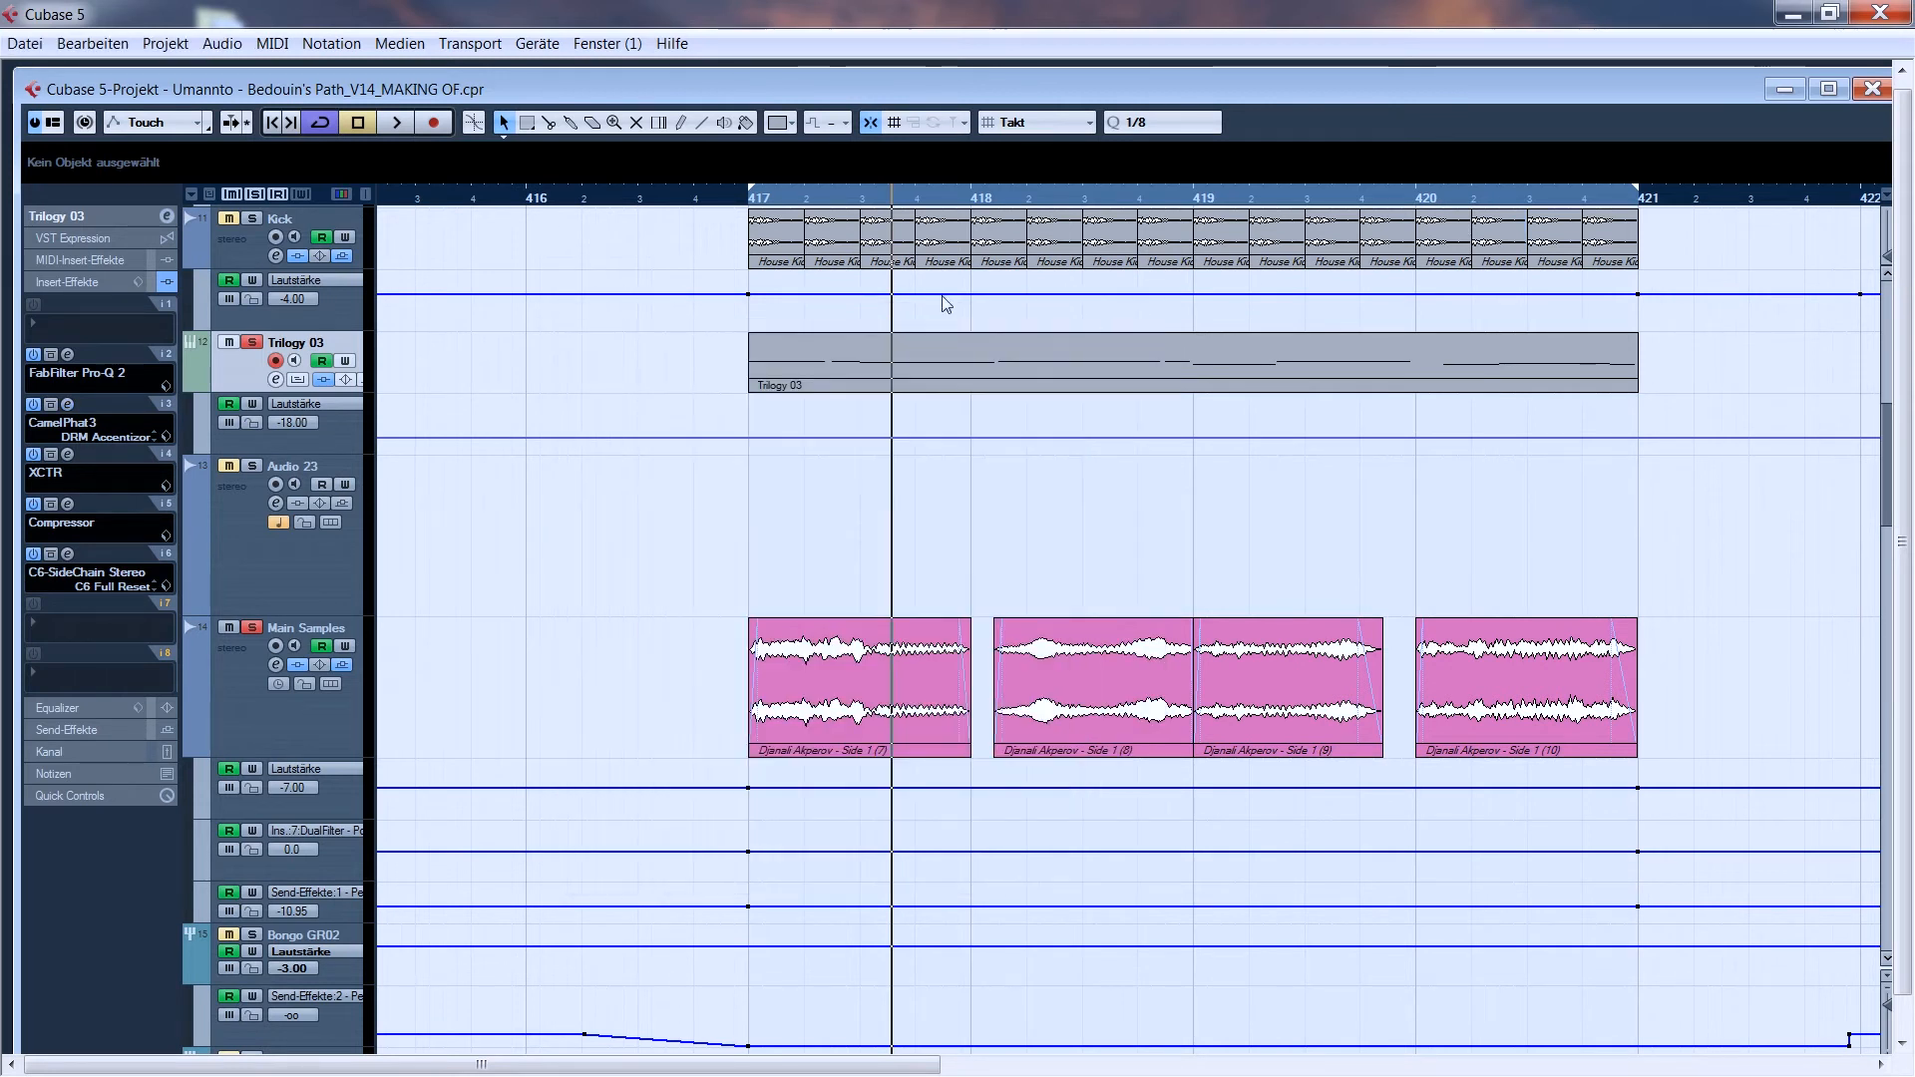
click(67, 456)
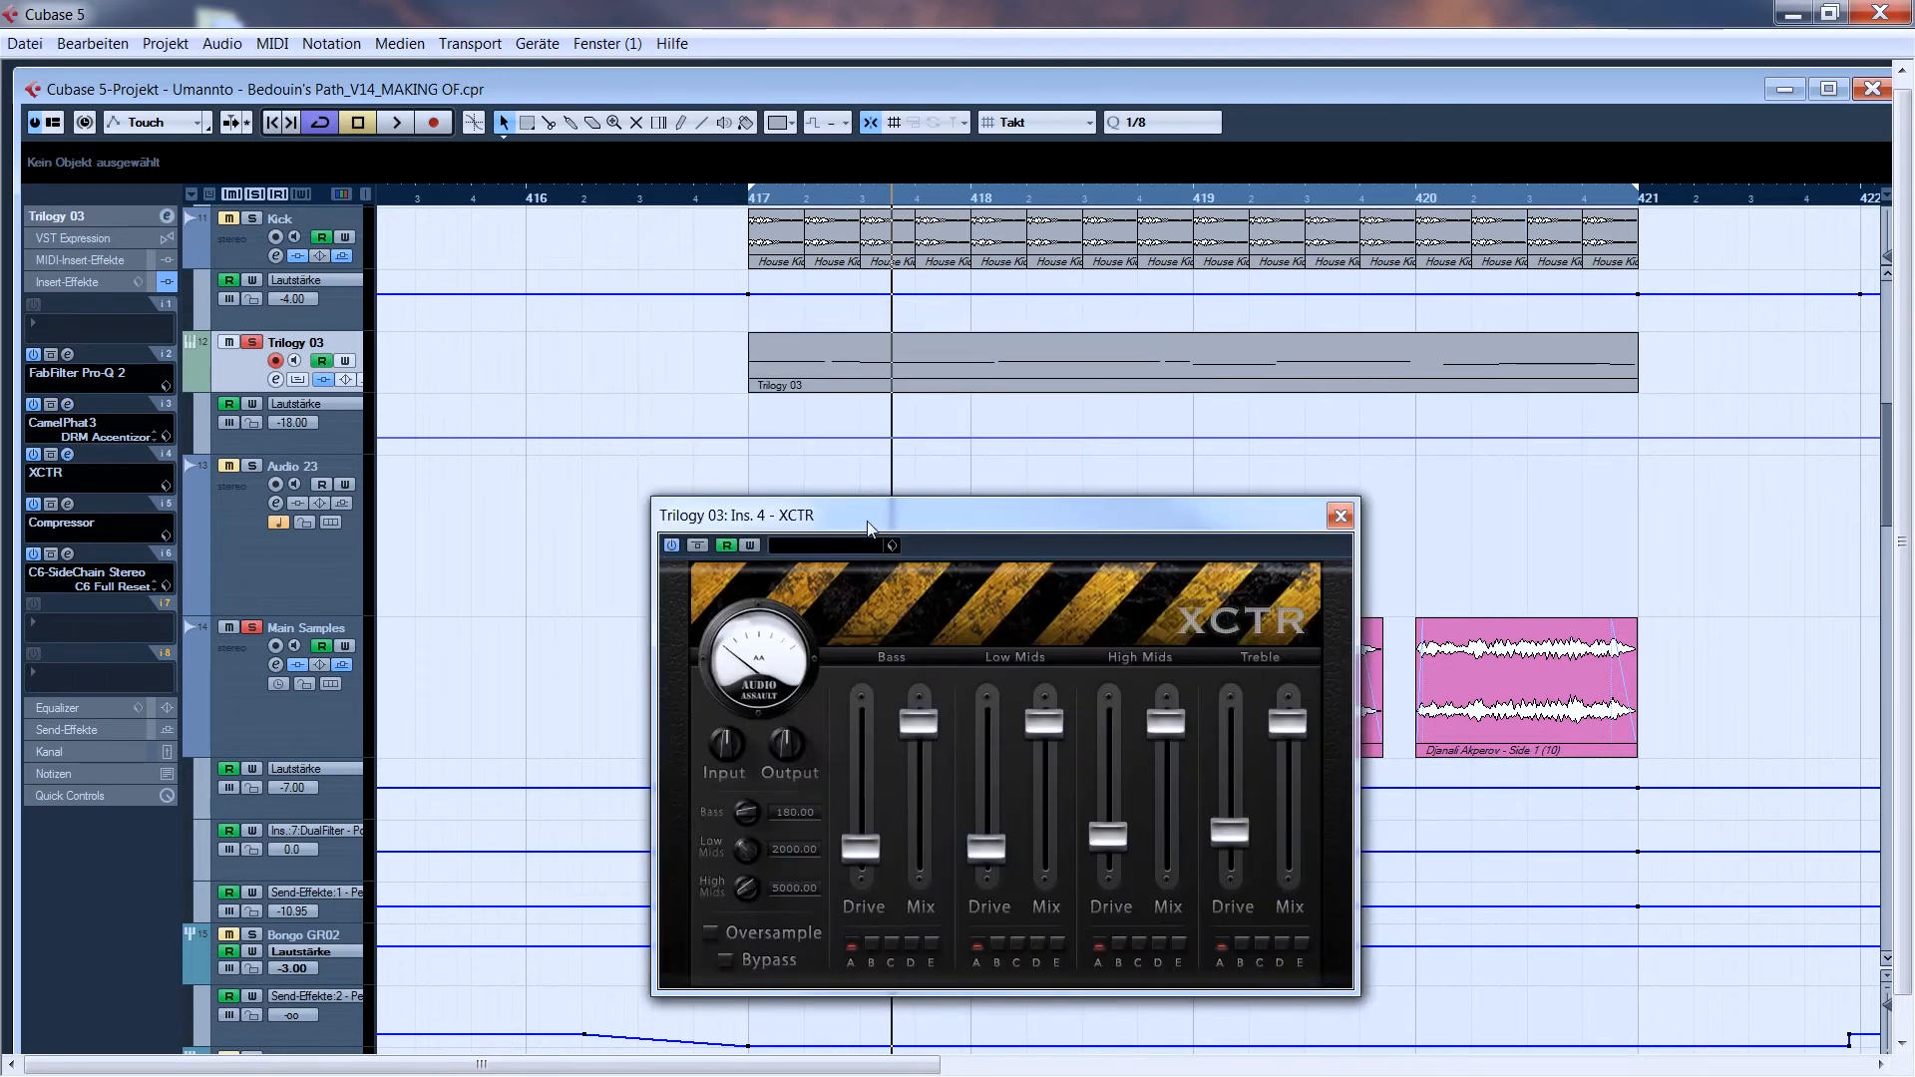
drag(868, 528, 818, 474)
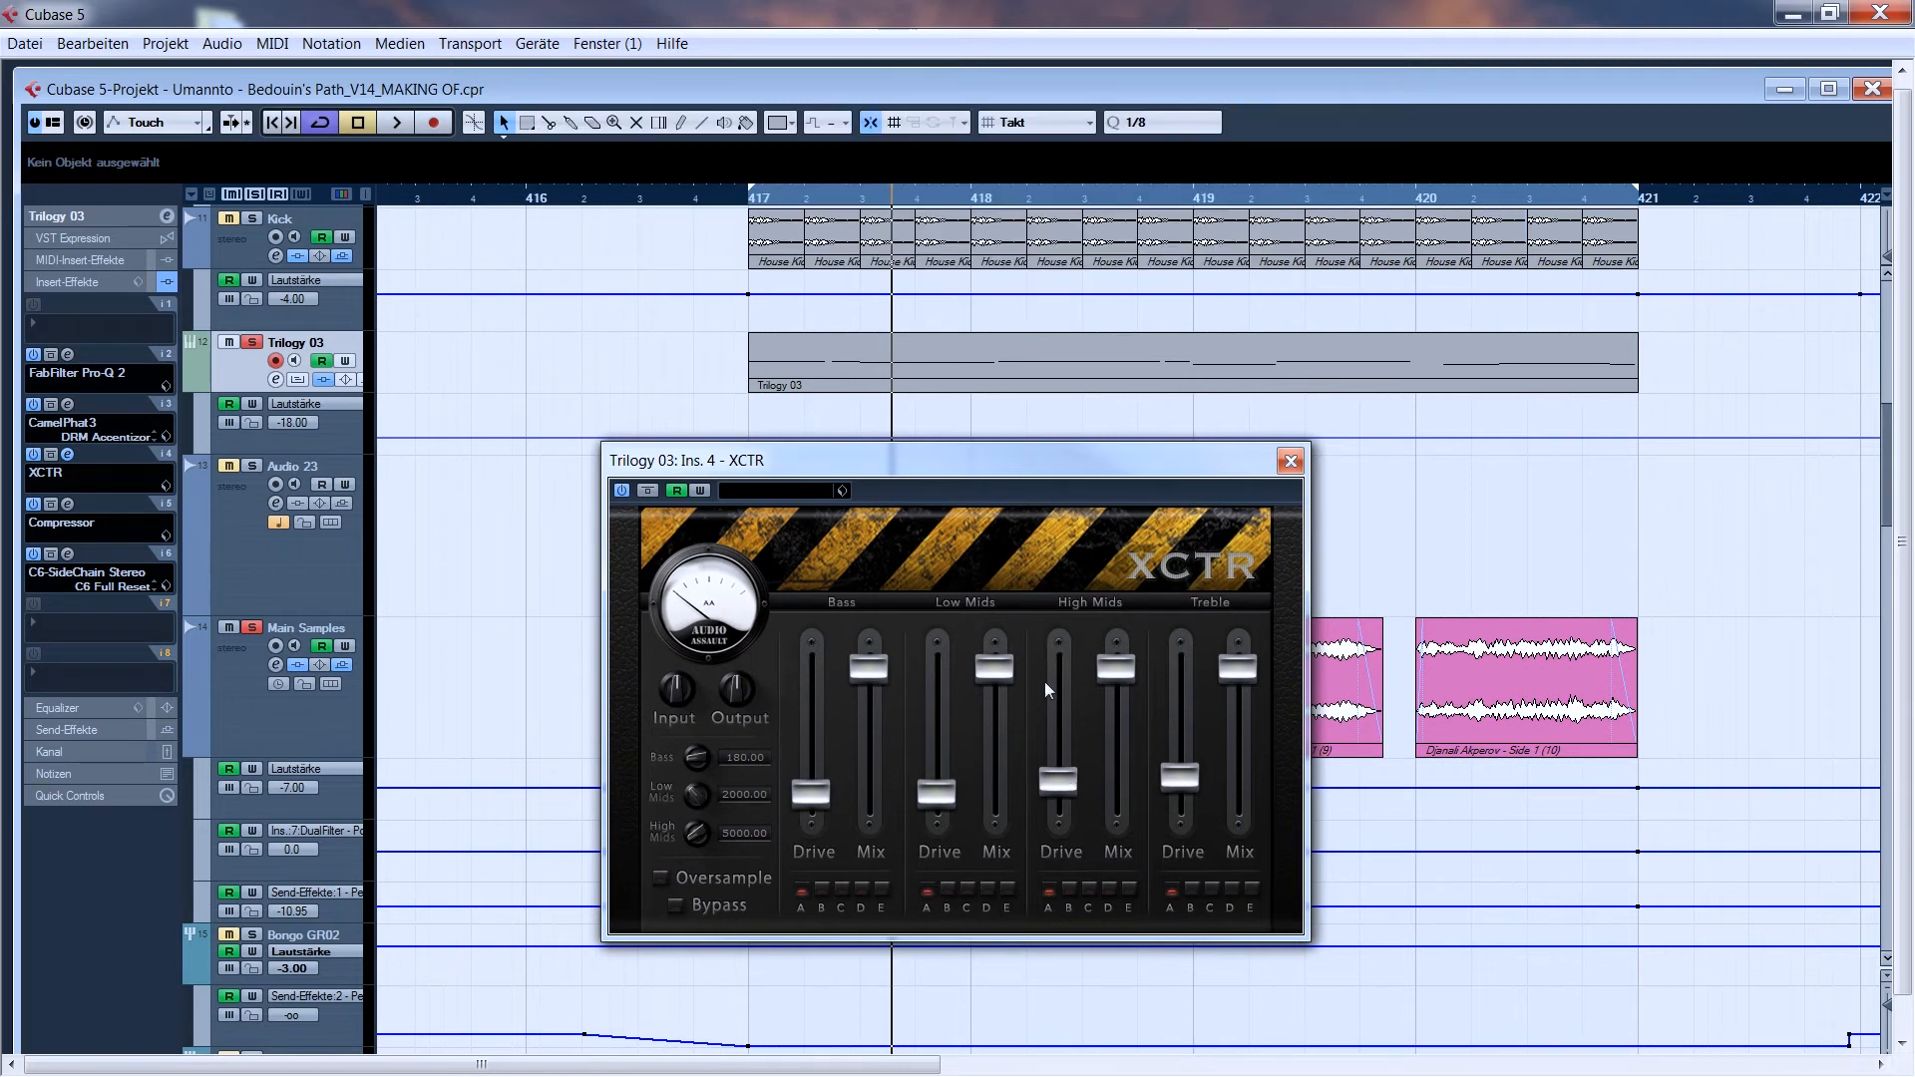
click(1292, 461)
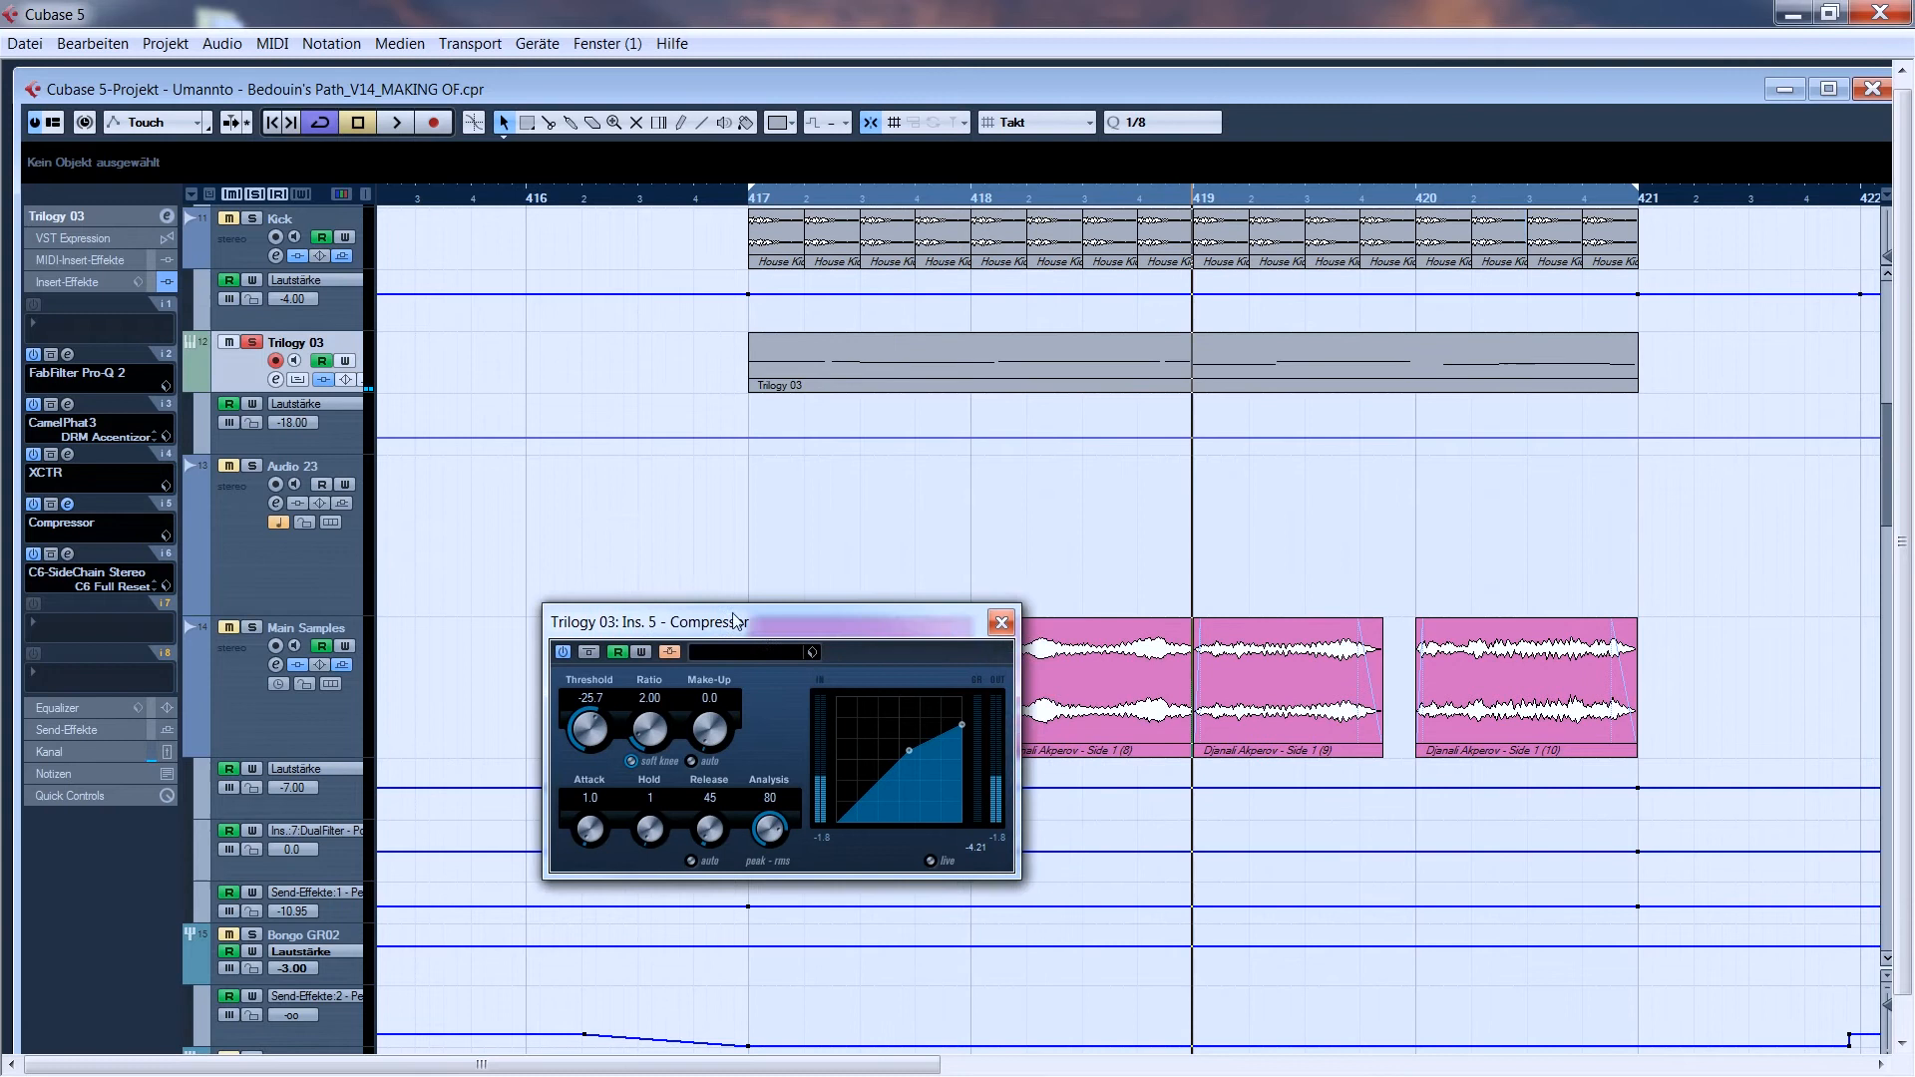
- Maximize the project window, solo the Kick track and play while watching the Compressor on Trilogy 03, closing its editor at the end
drag(764, 515, 778, 542)
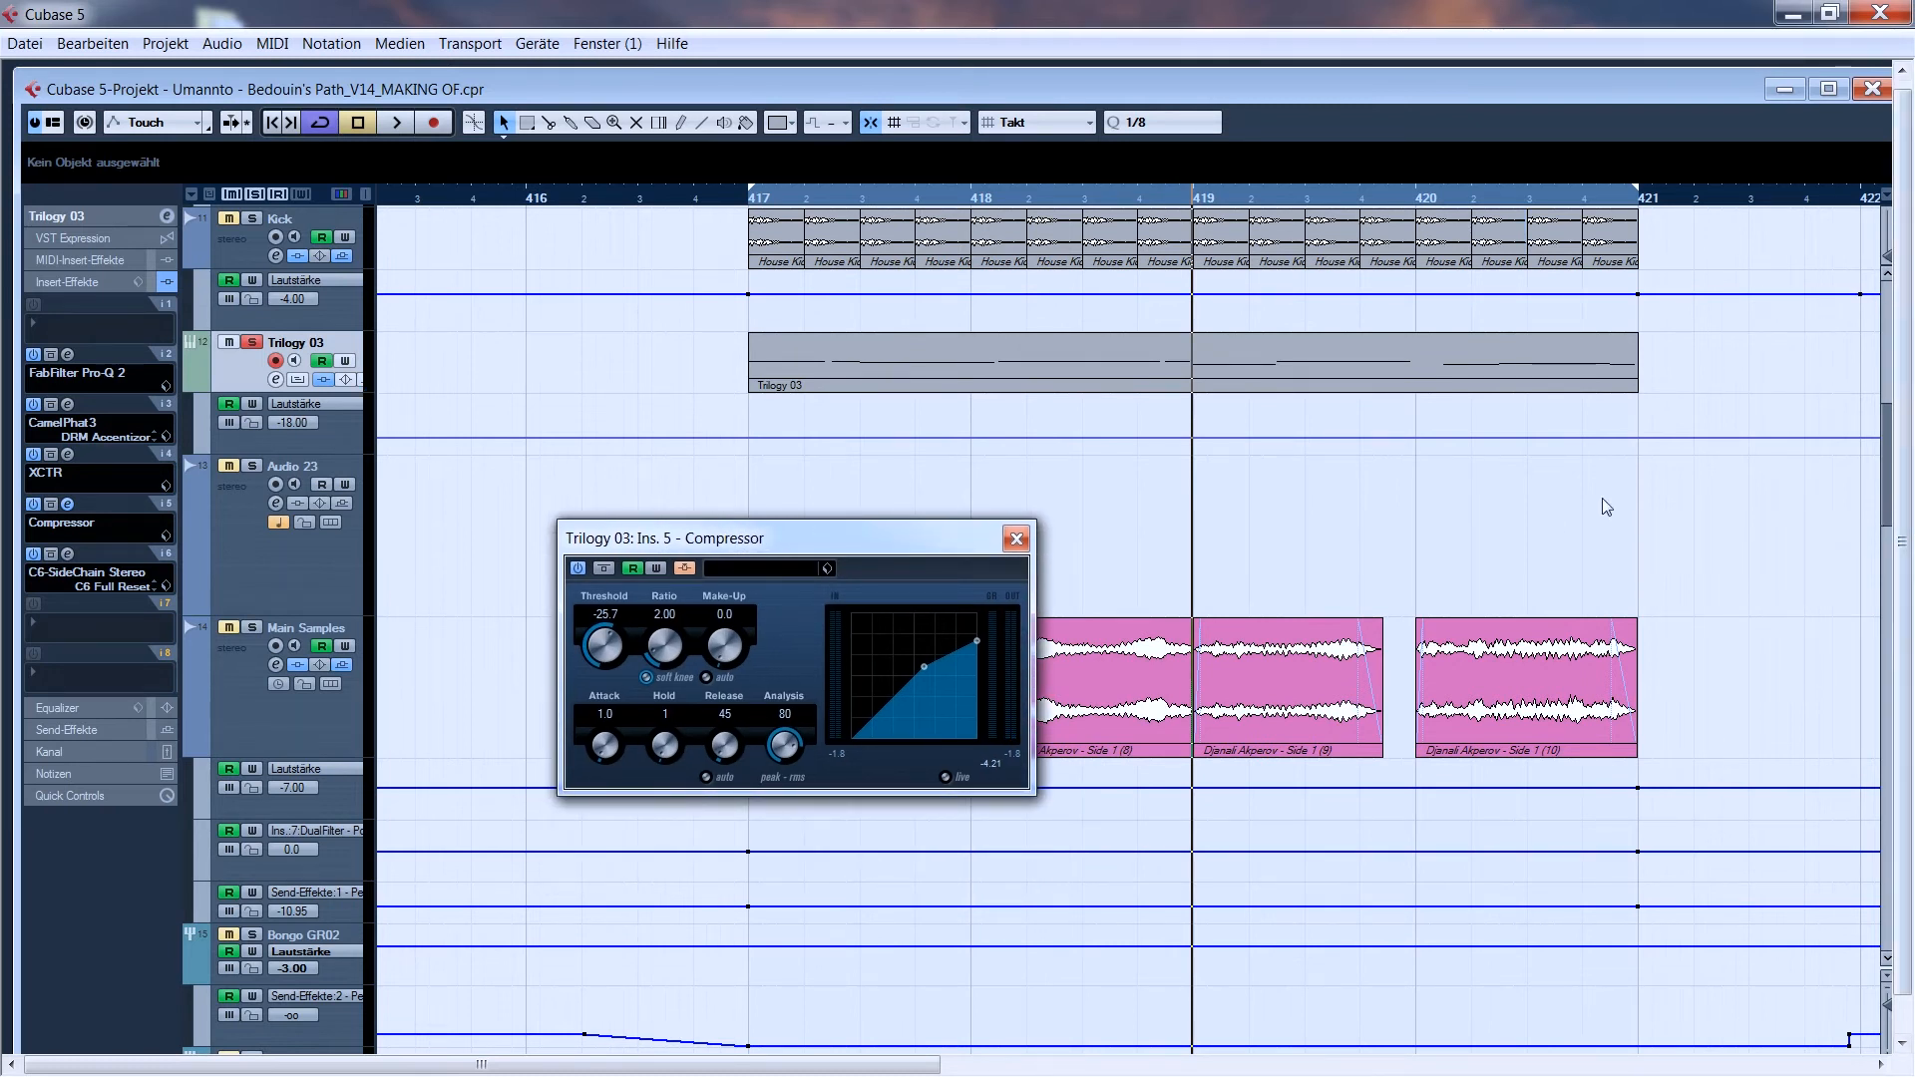
click(1828, 89)
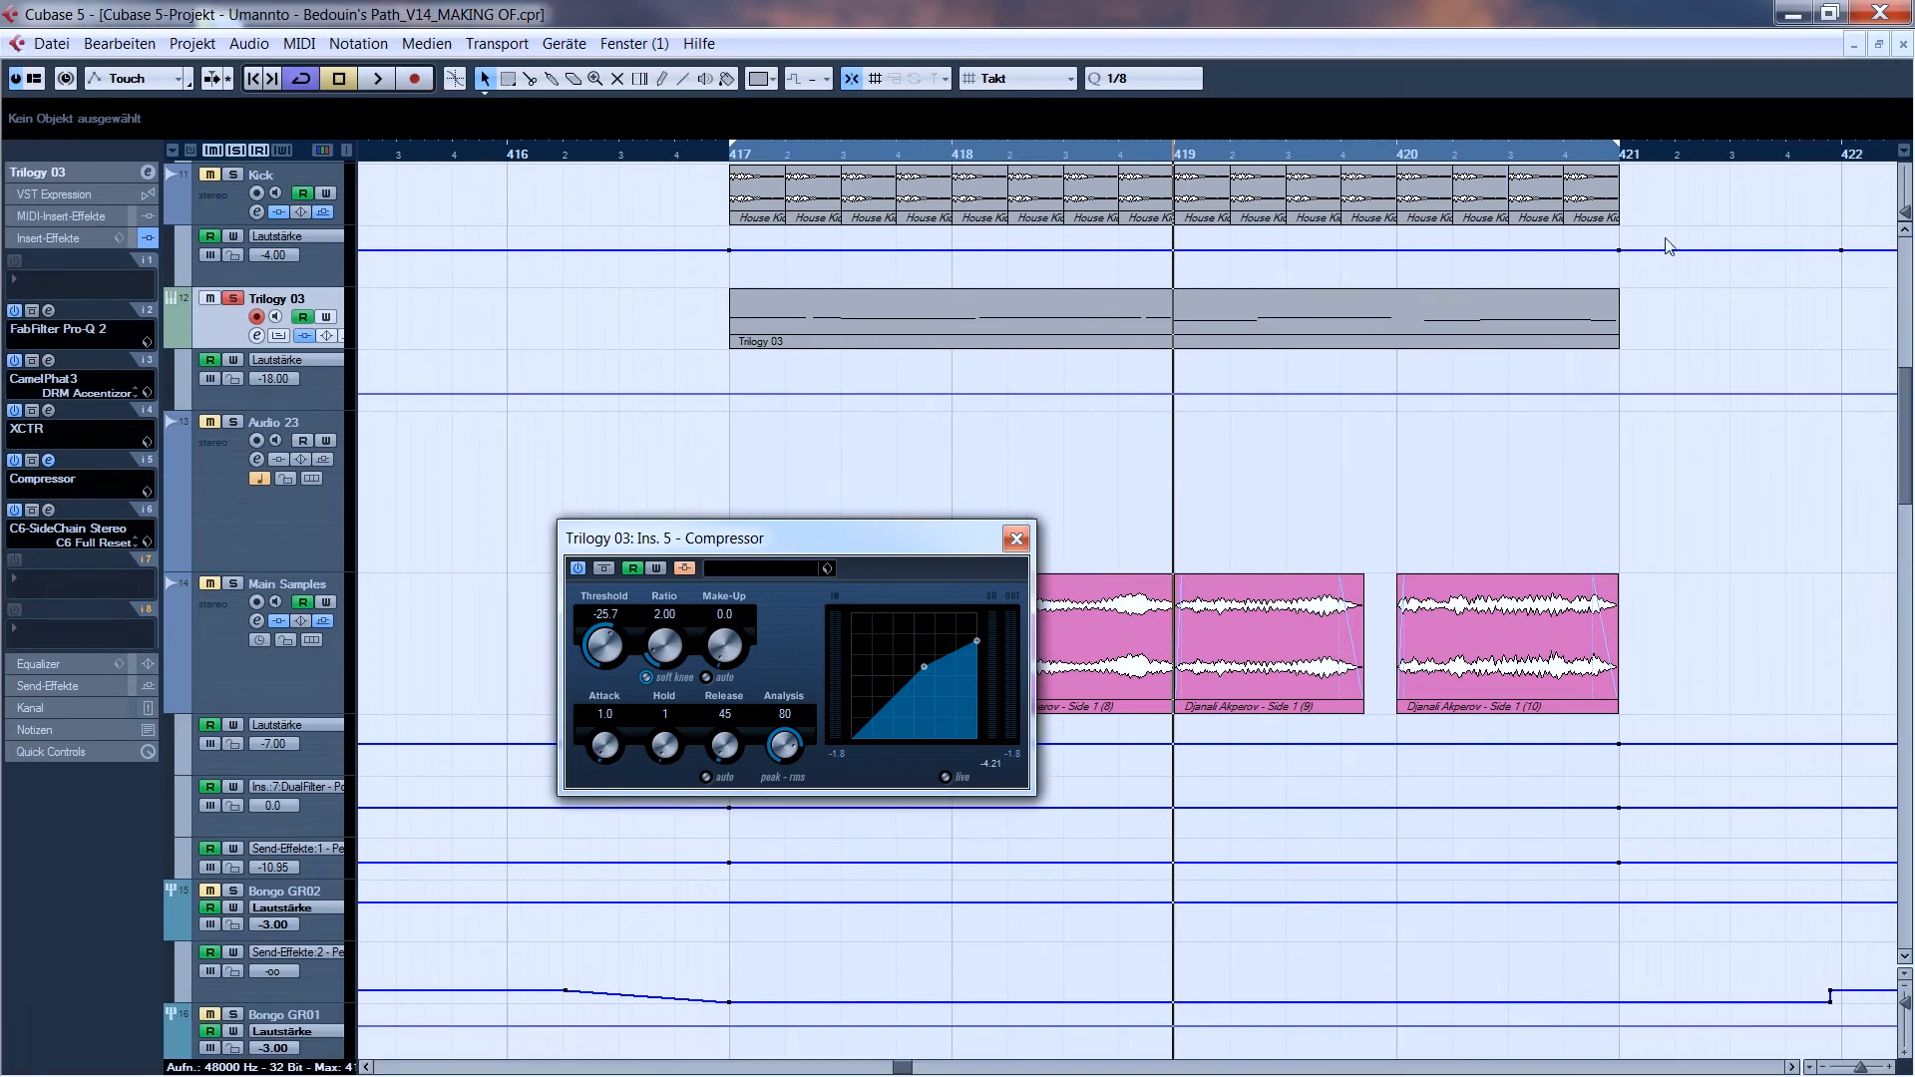
scroll(1884, 480, up, 5)
scroll(864, 426, down, 2)
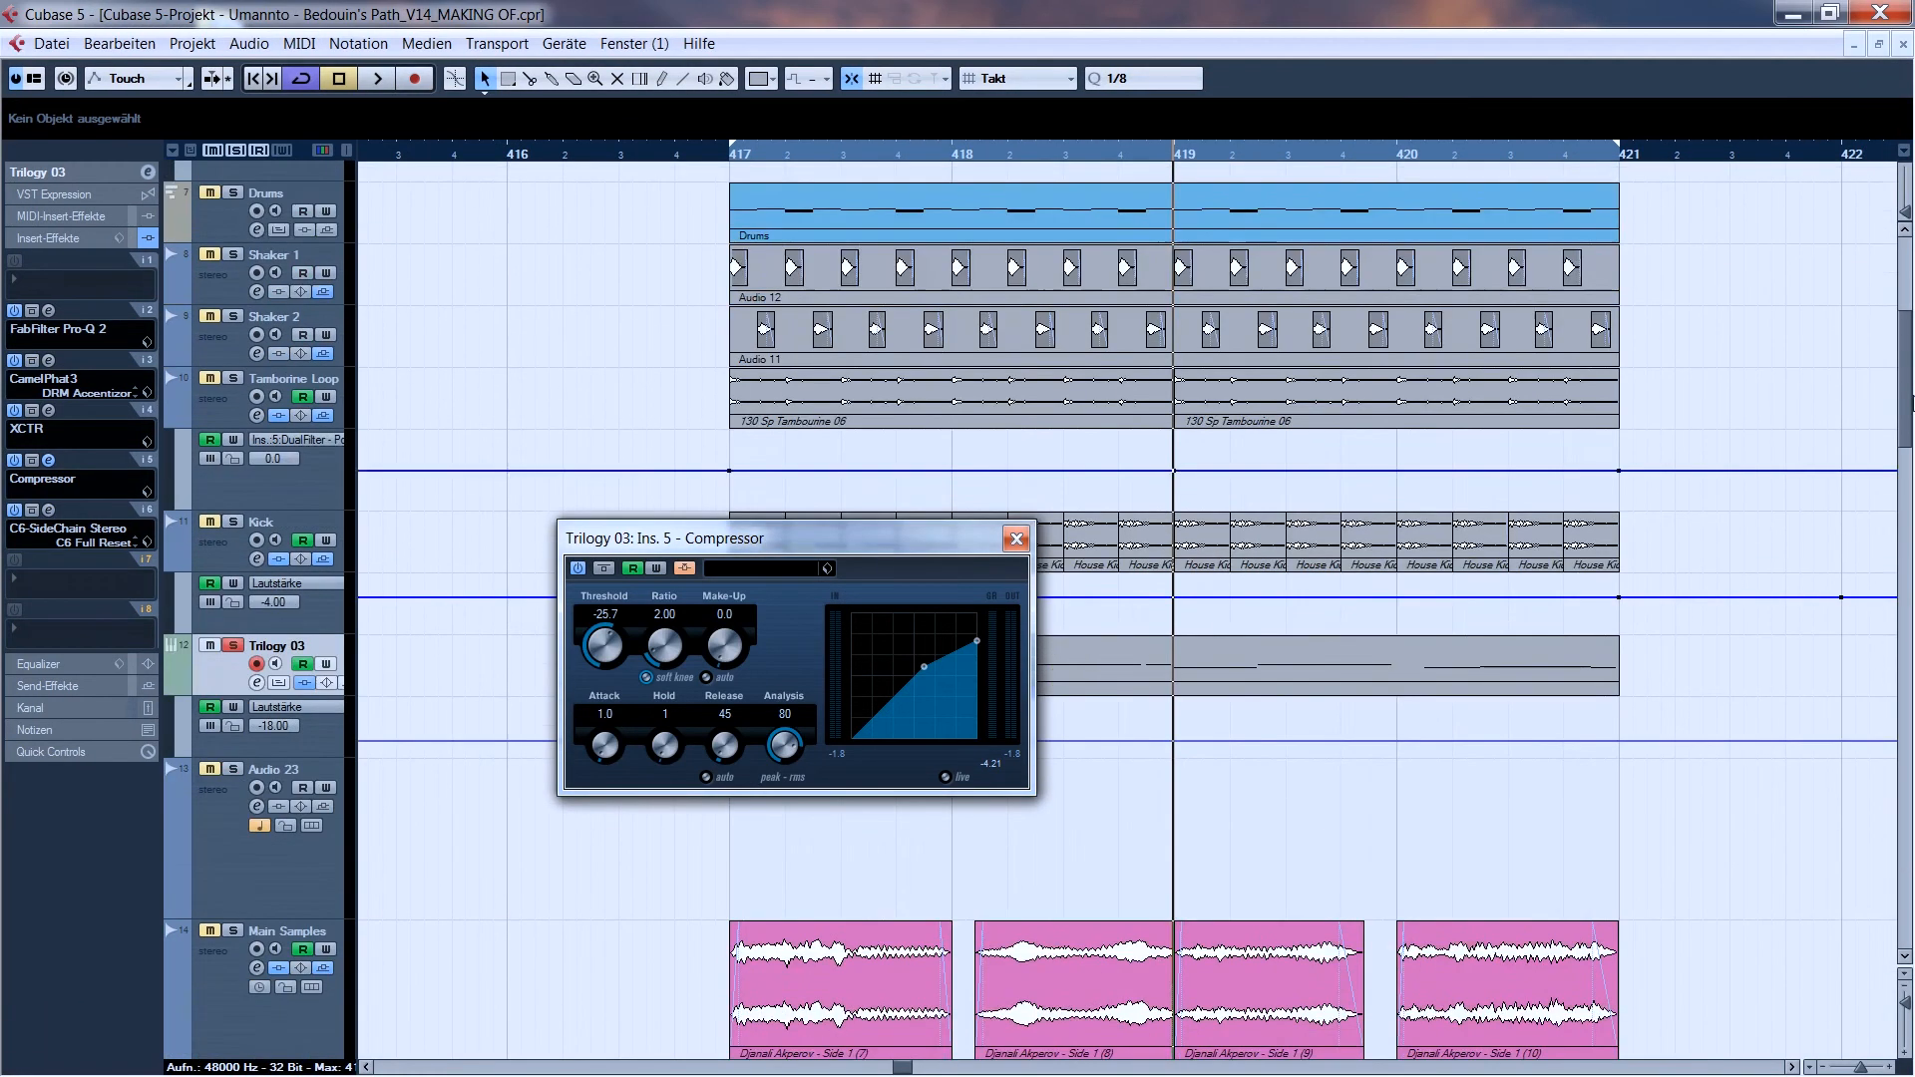
click(232, 470)
key(space)
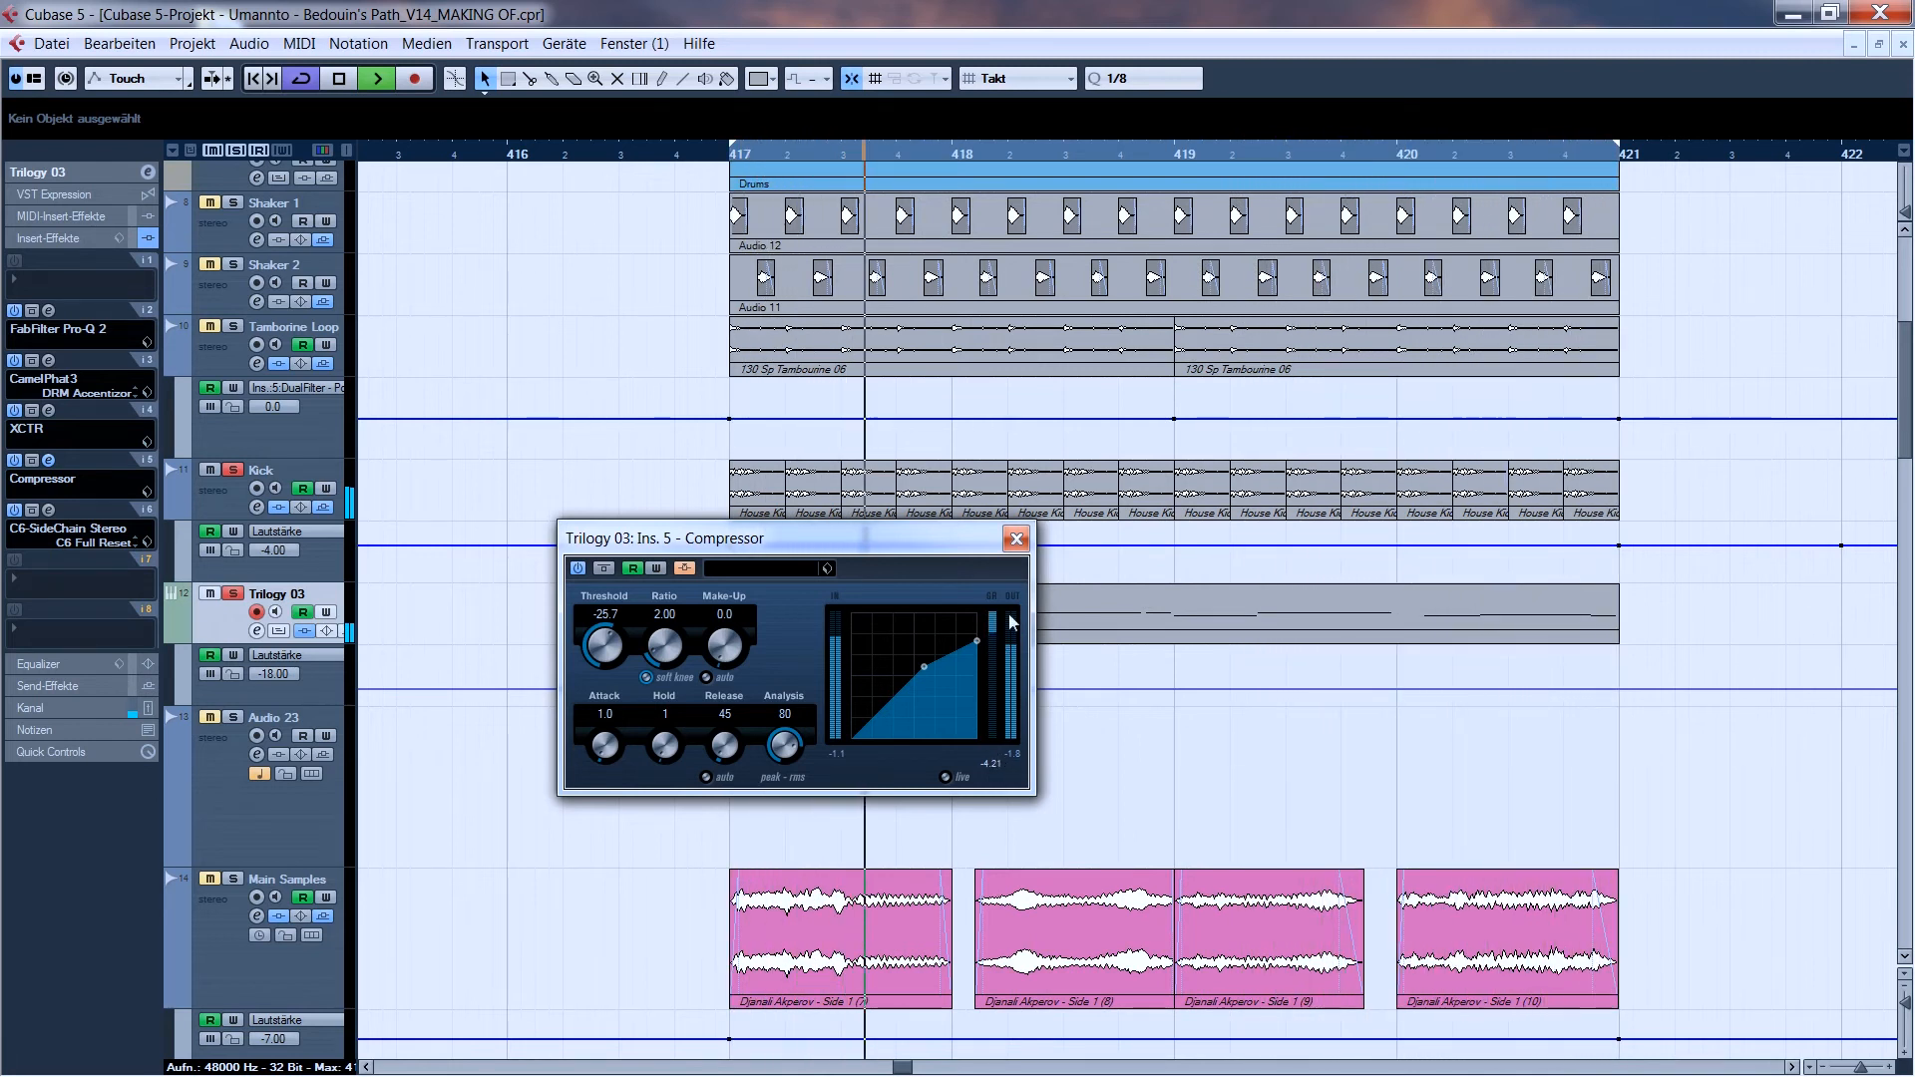
click(1018, 539)
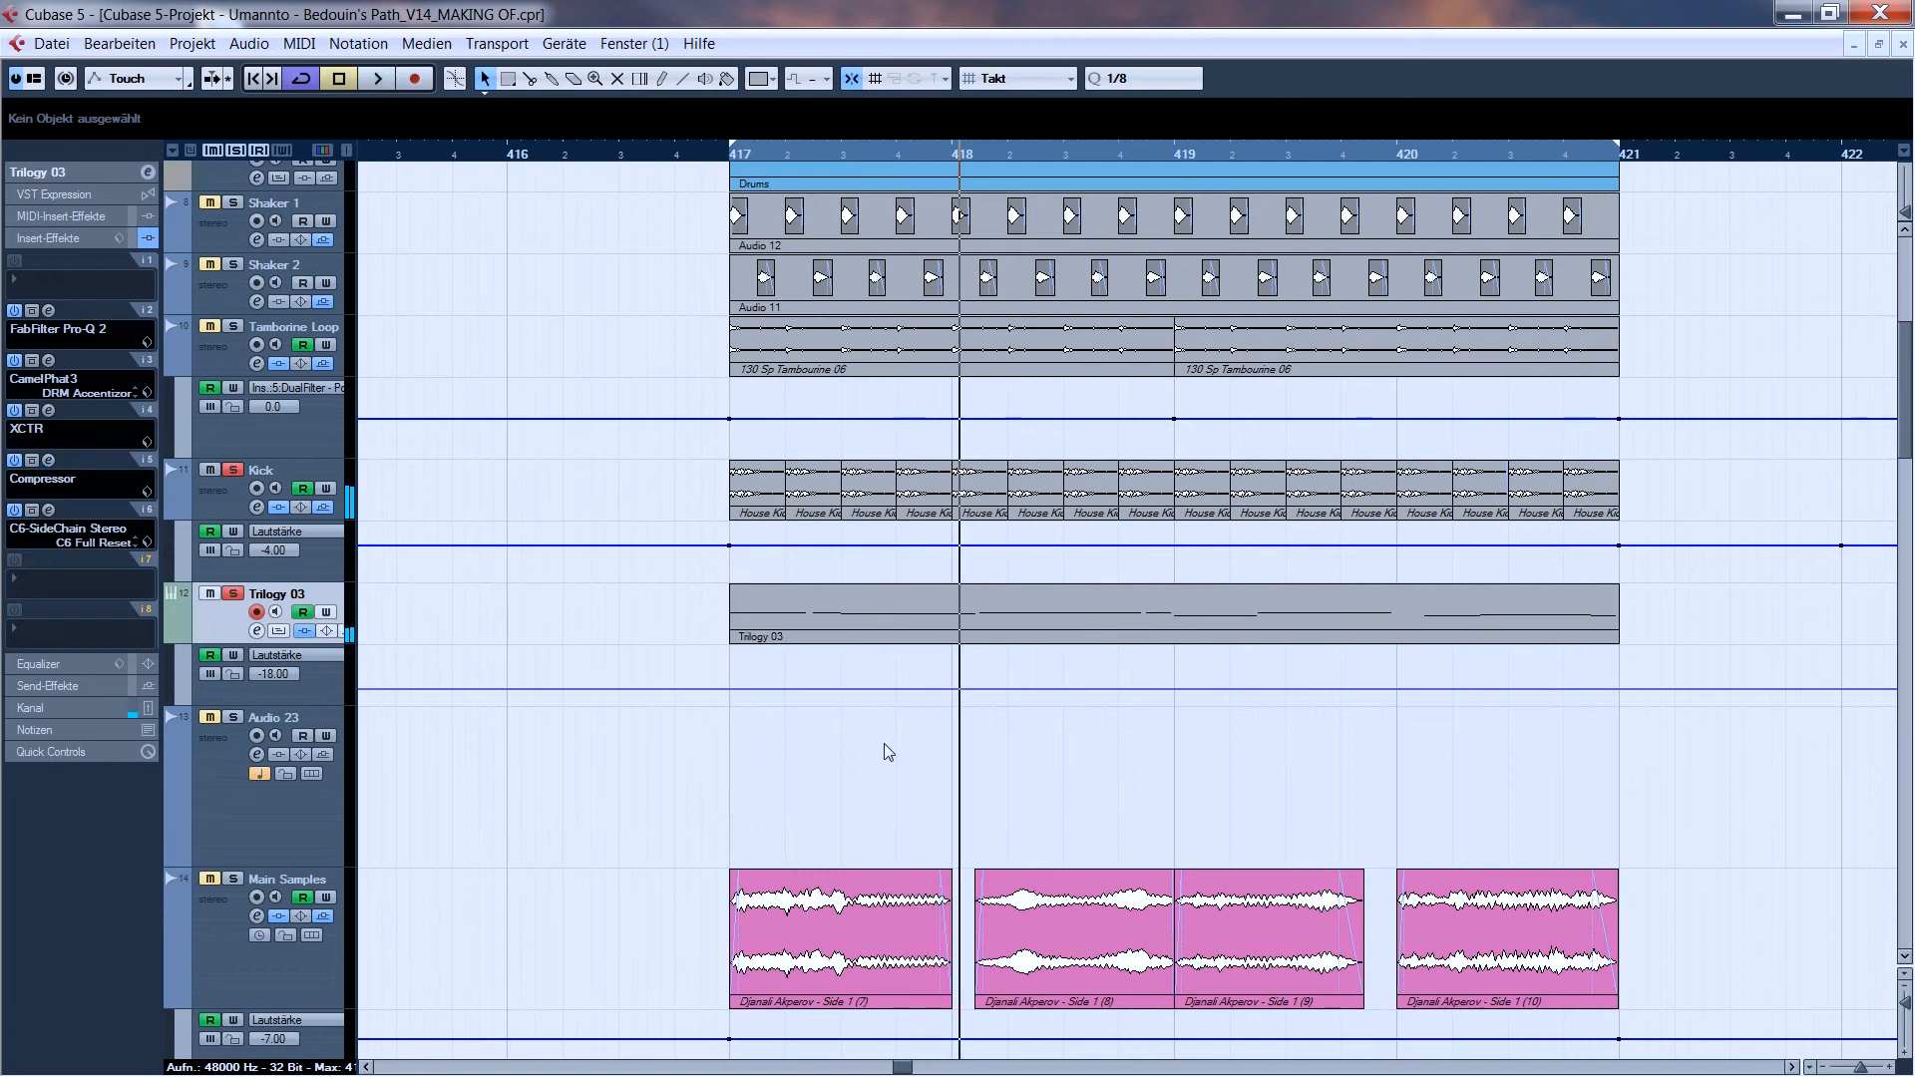
- Examine the C6-SideChain Stereo insert on the Trilogy 03 track and audition its externally side-chained low band
click(47, 510)
drag(1326, 369, 759, 426)
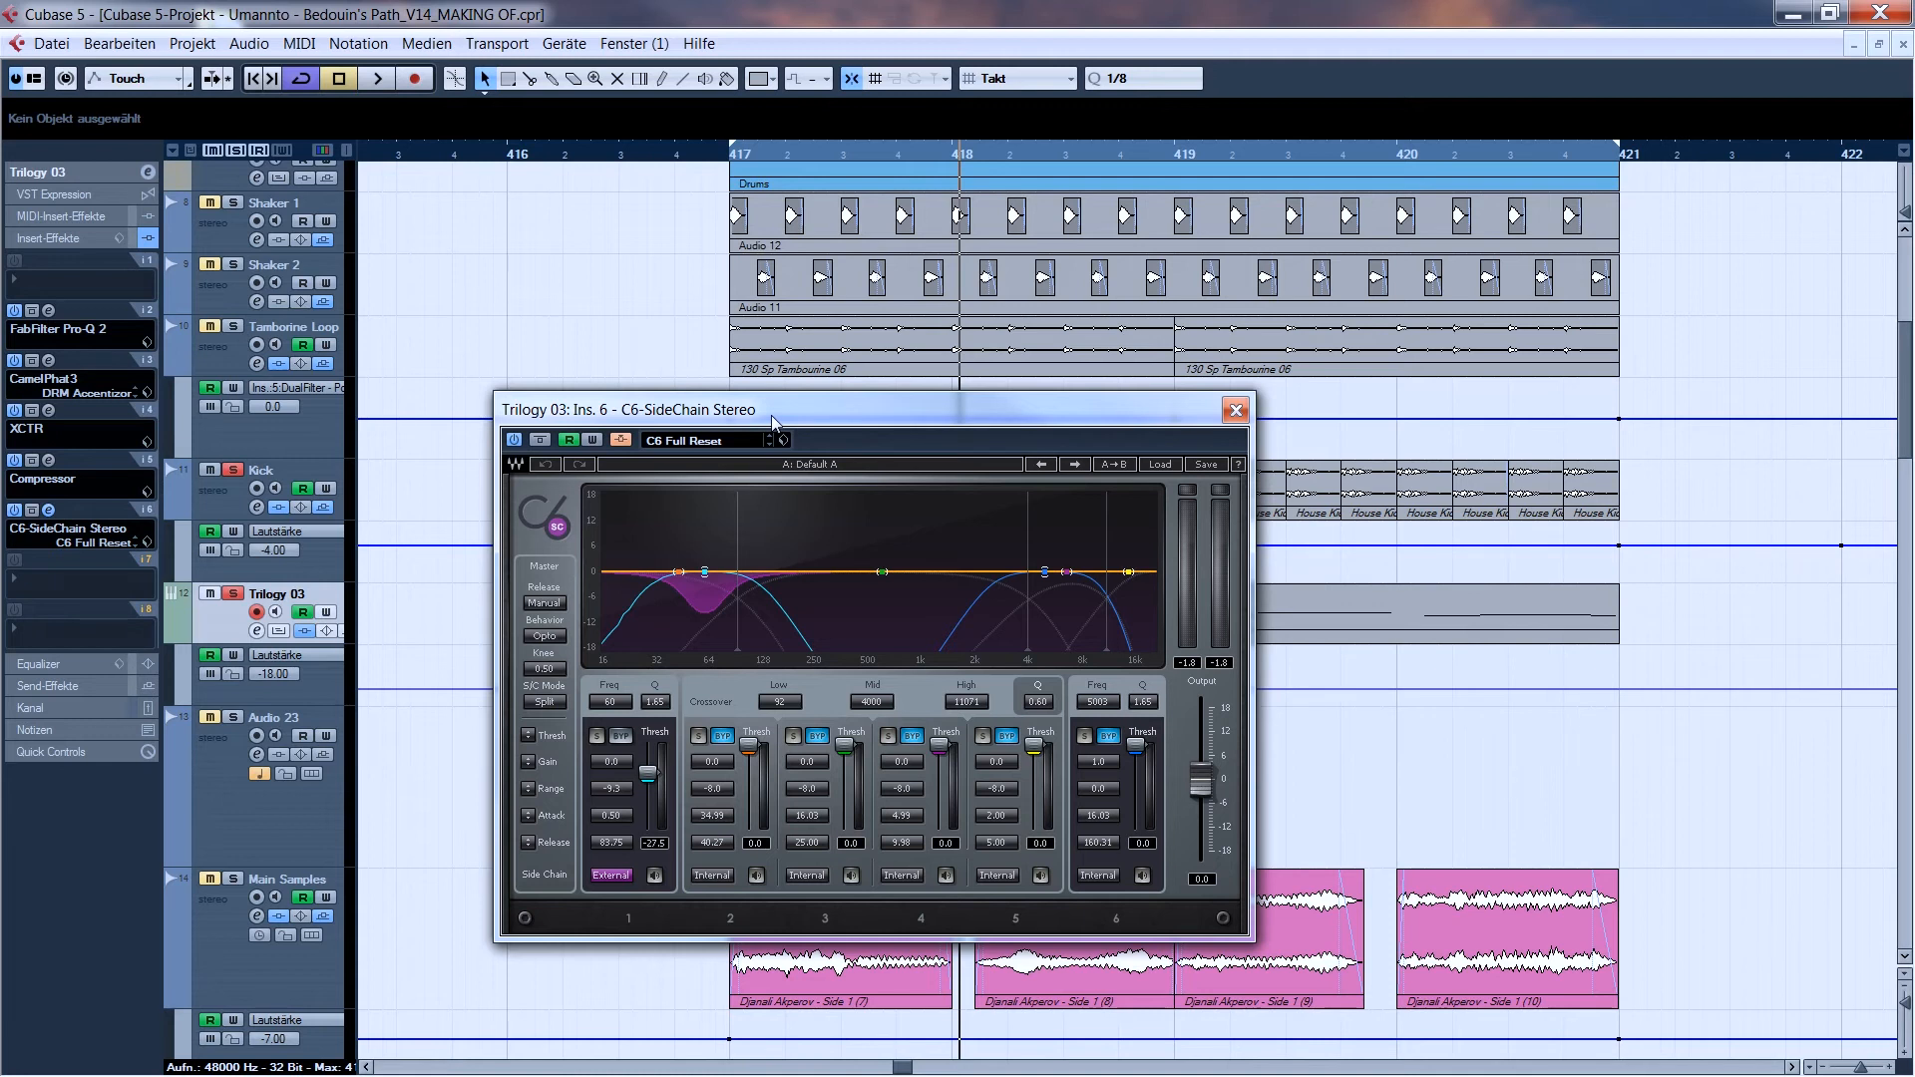
drag(1212, 413, 1502, 471)
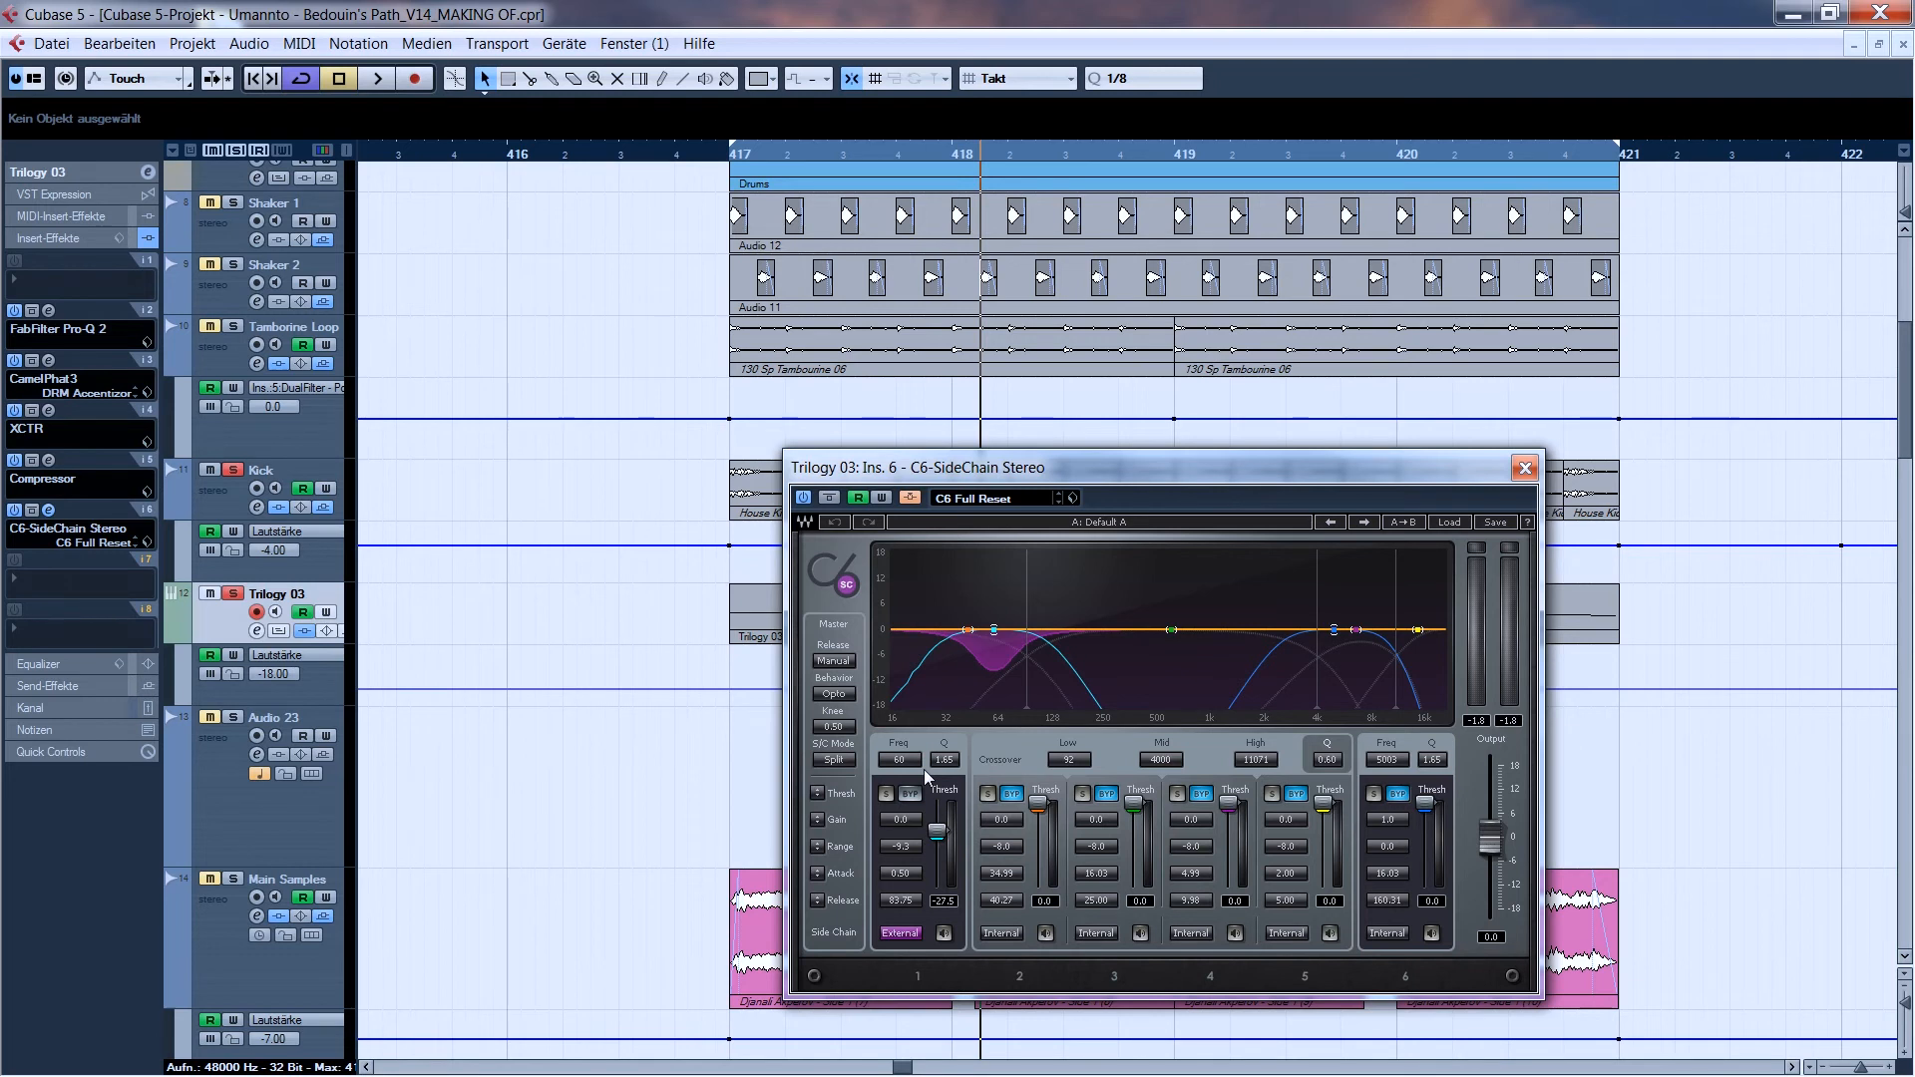
key(space)
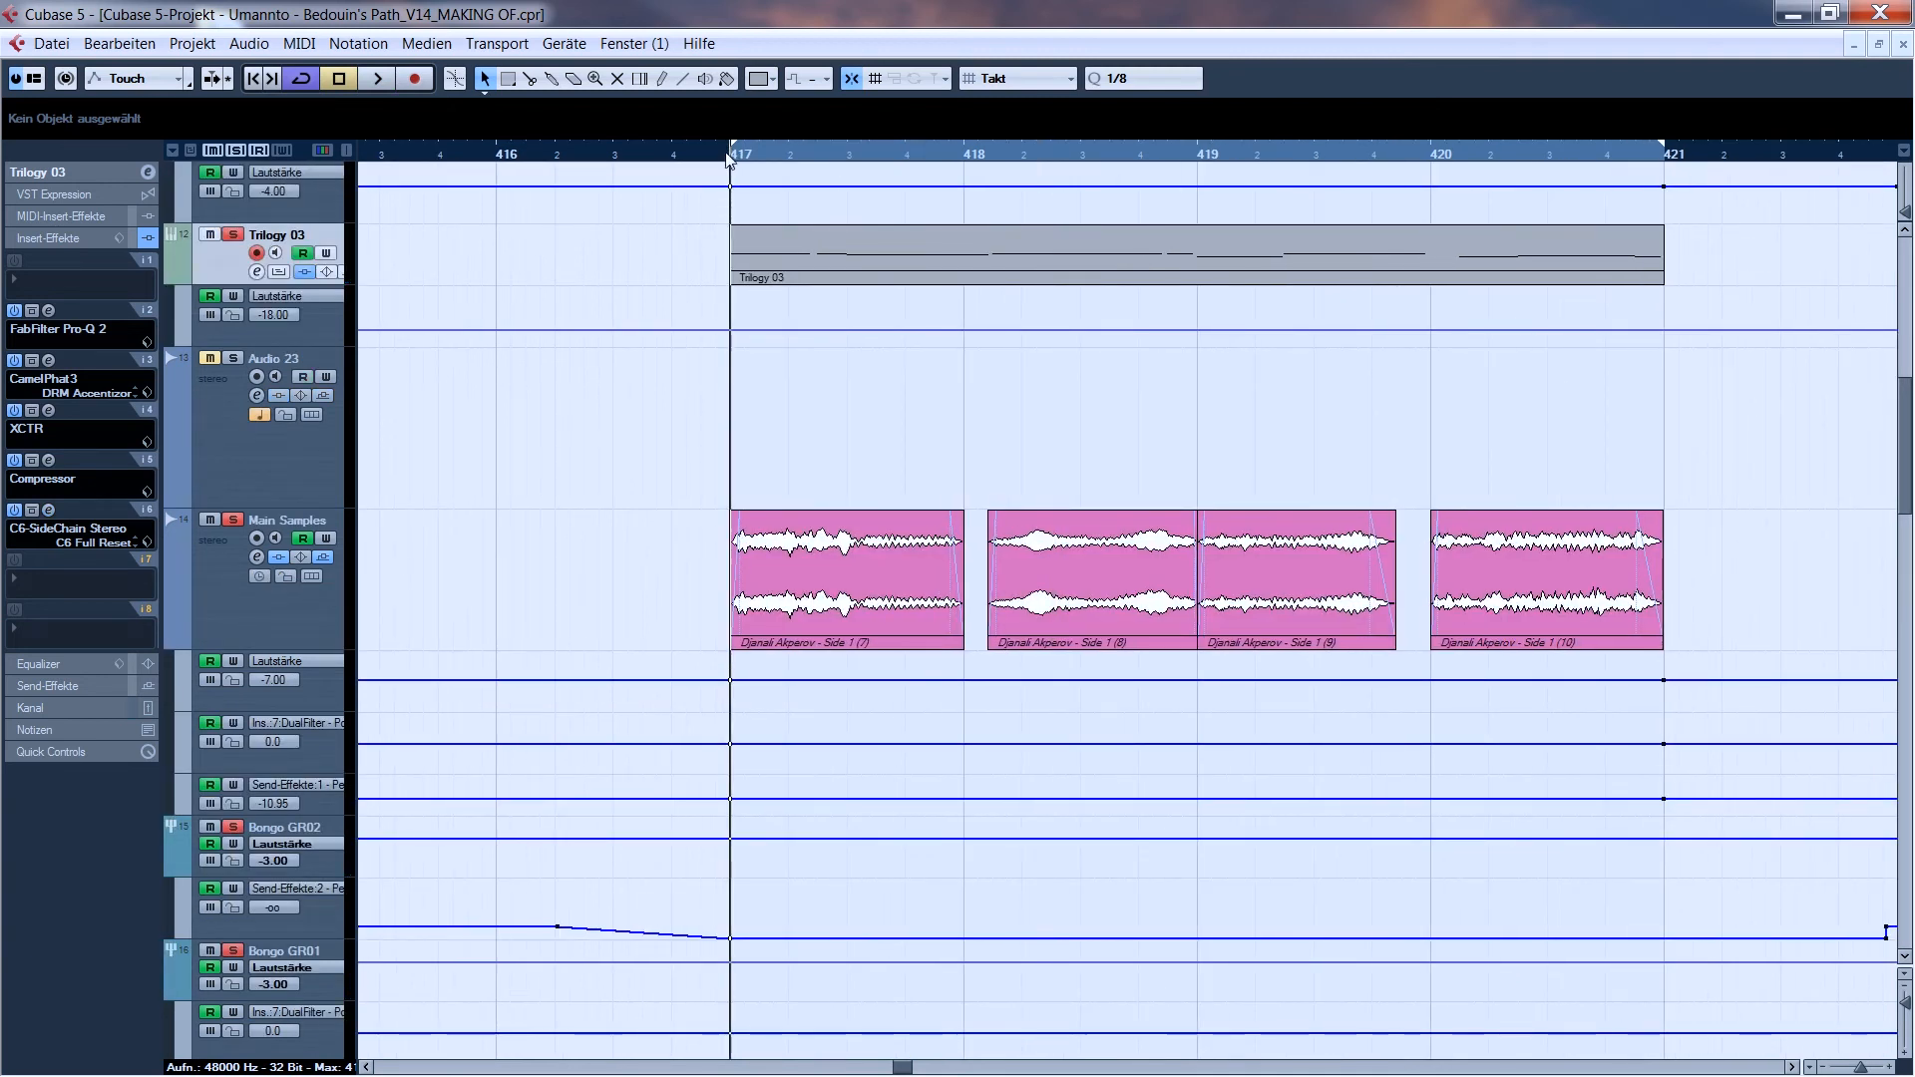
- Audition the soloed Kick, Trilogy 03, Main Samples and Bongo tracks together from bar 417
key(space)
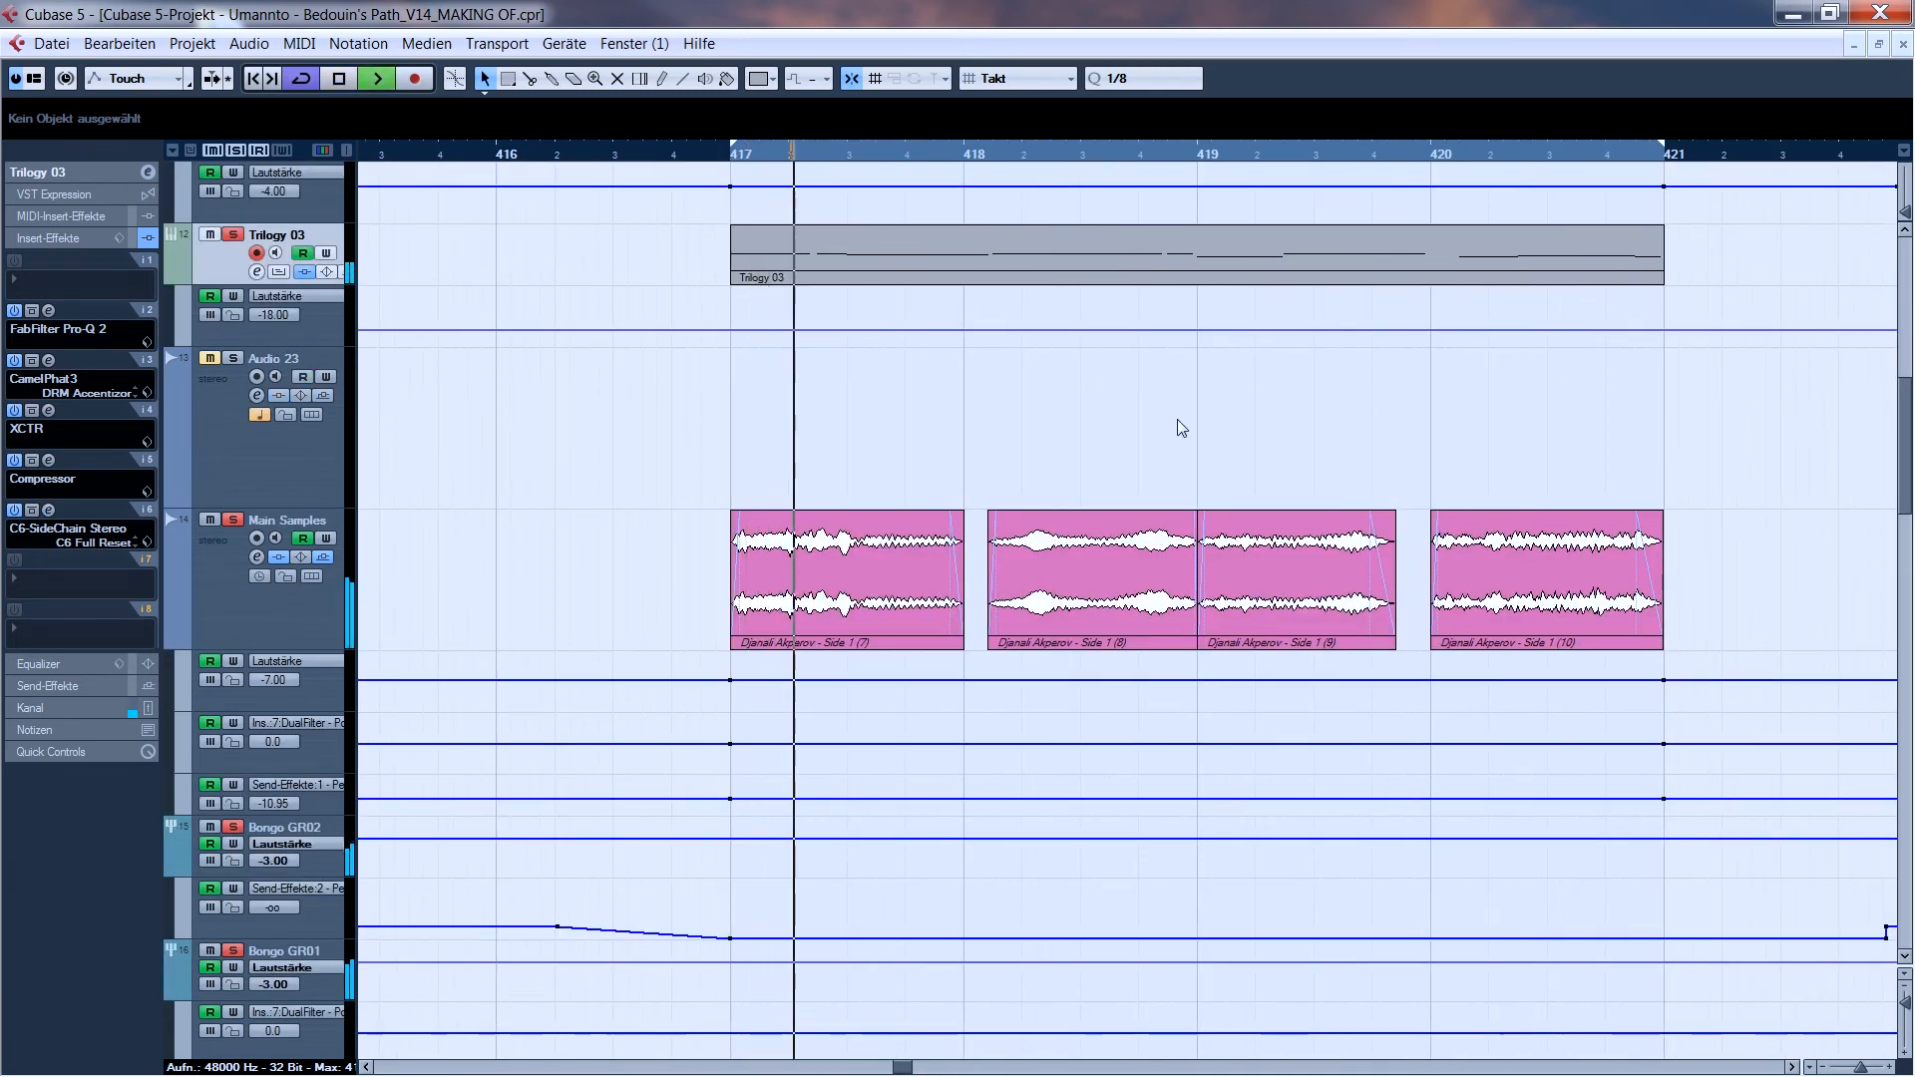
scroll(1177, 419, up, 5)
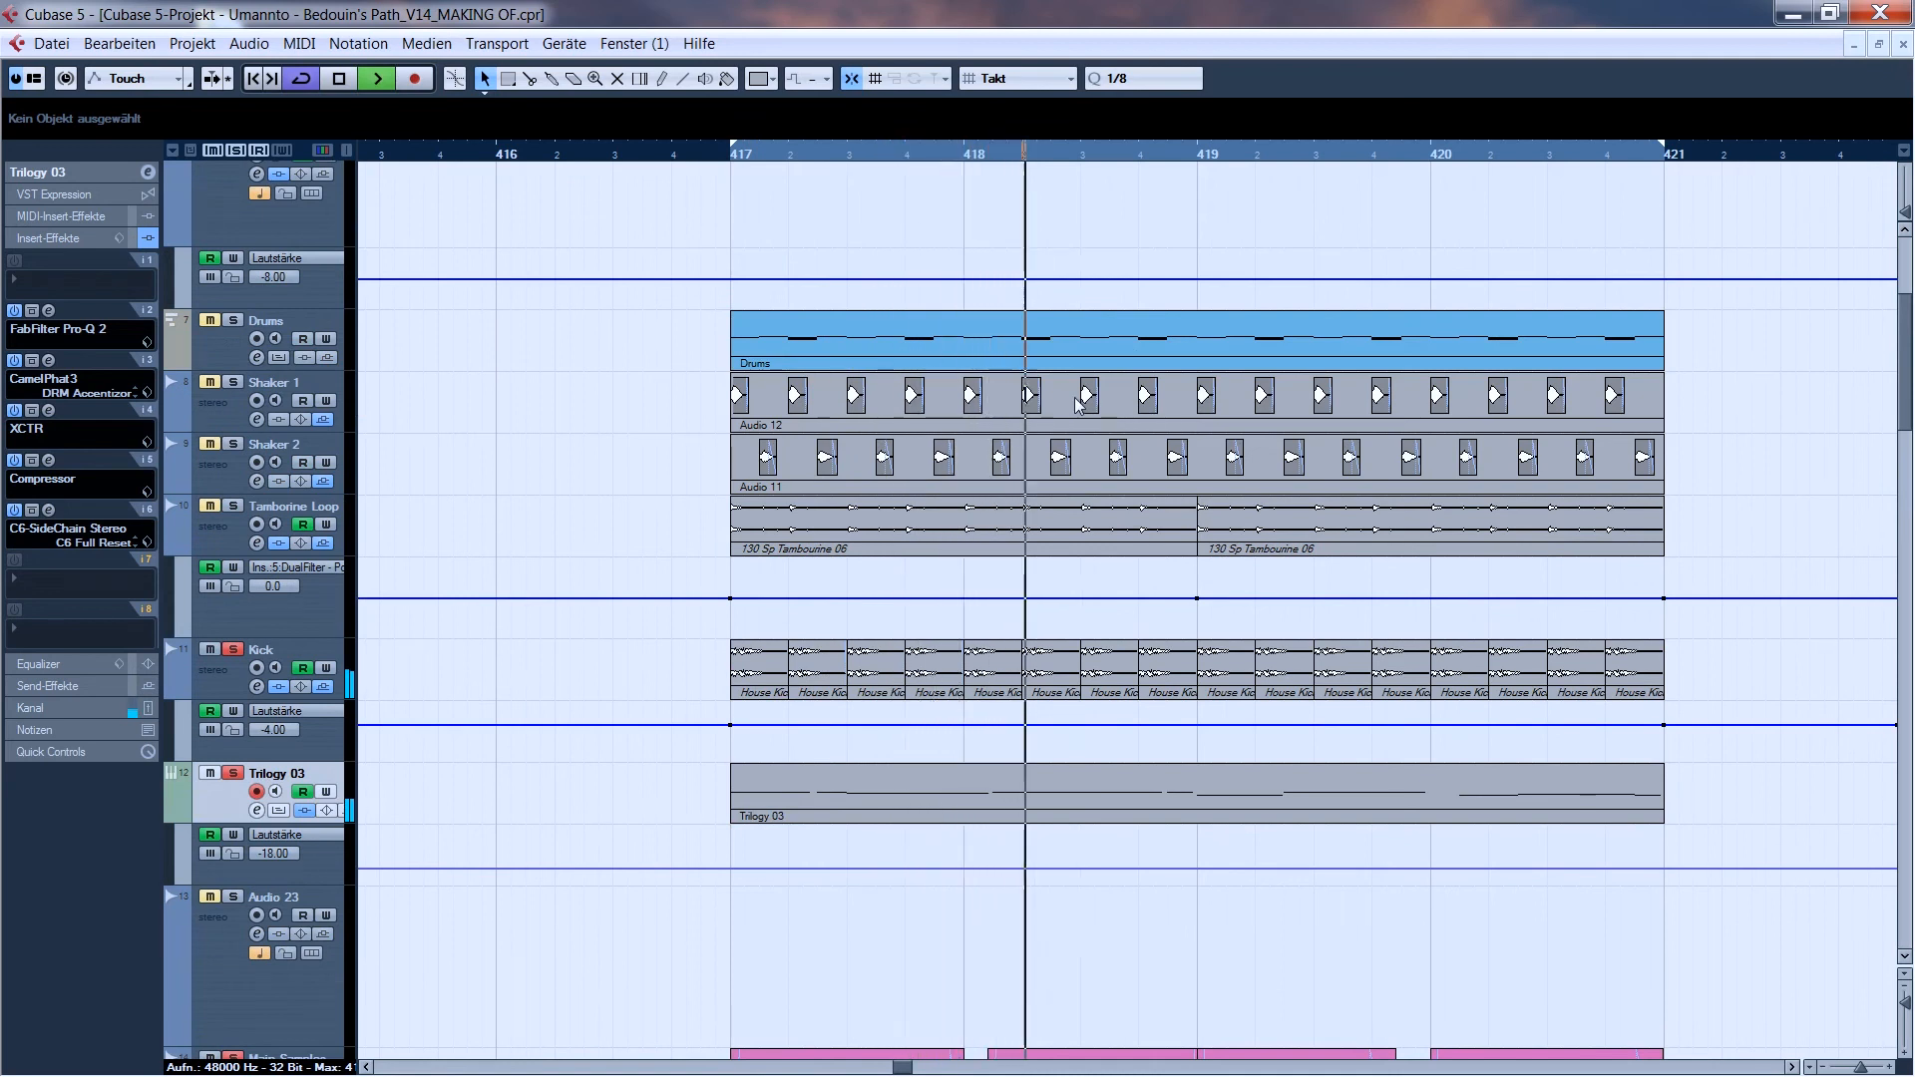
key(space)
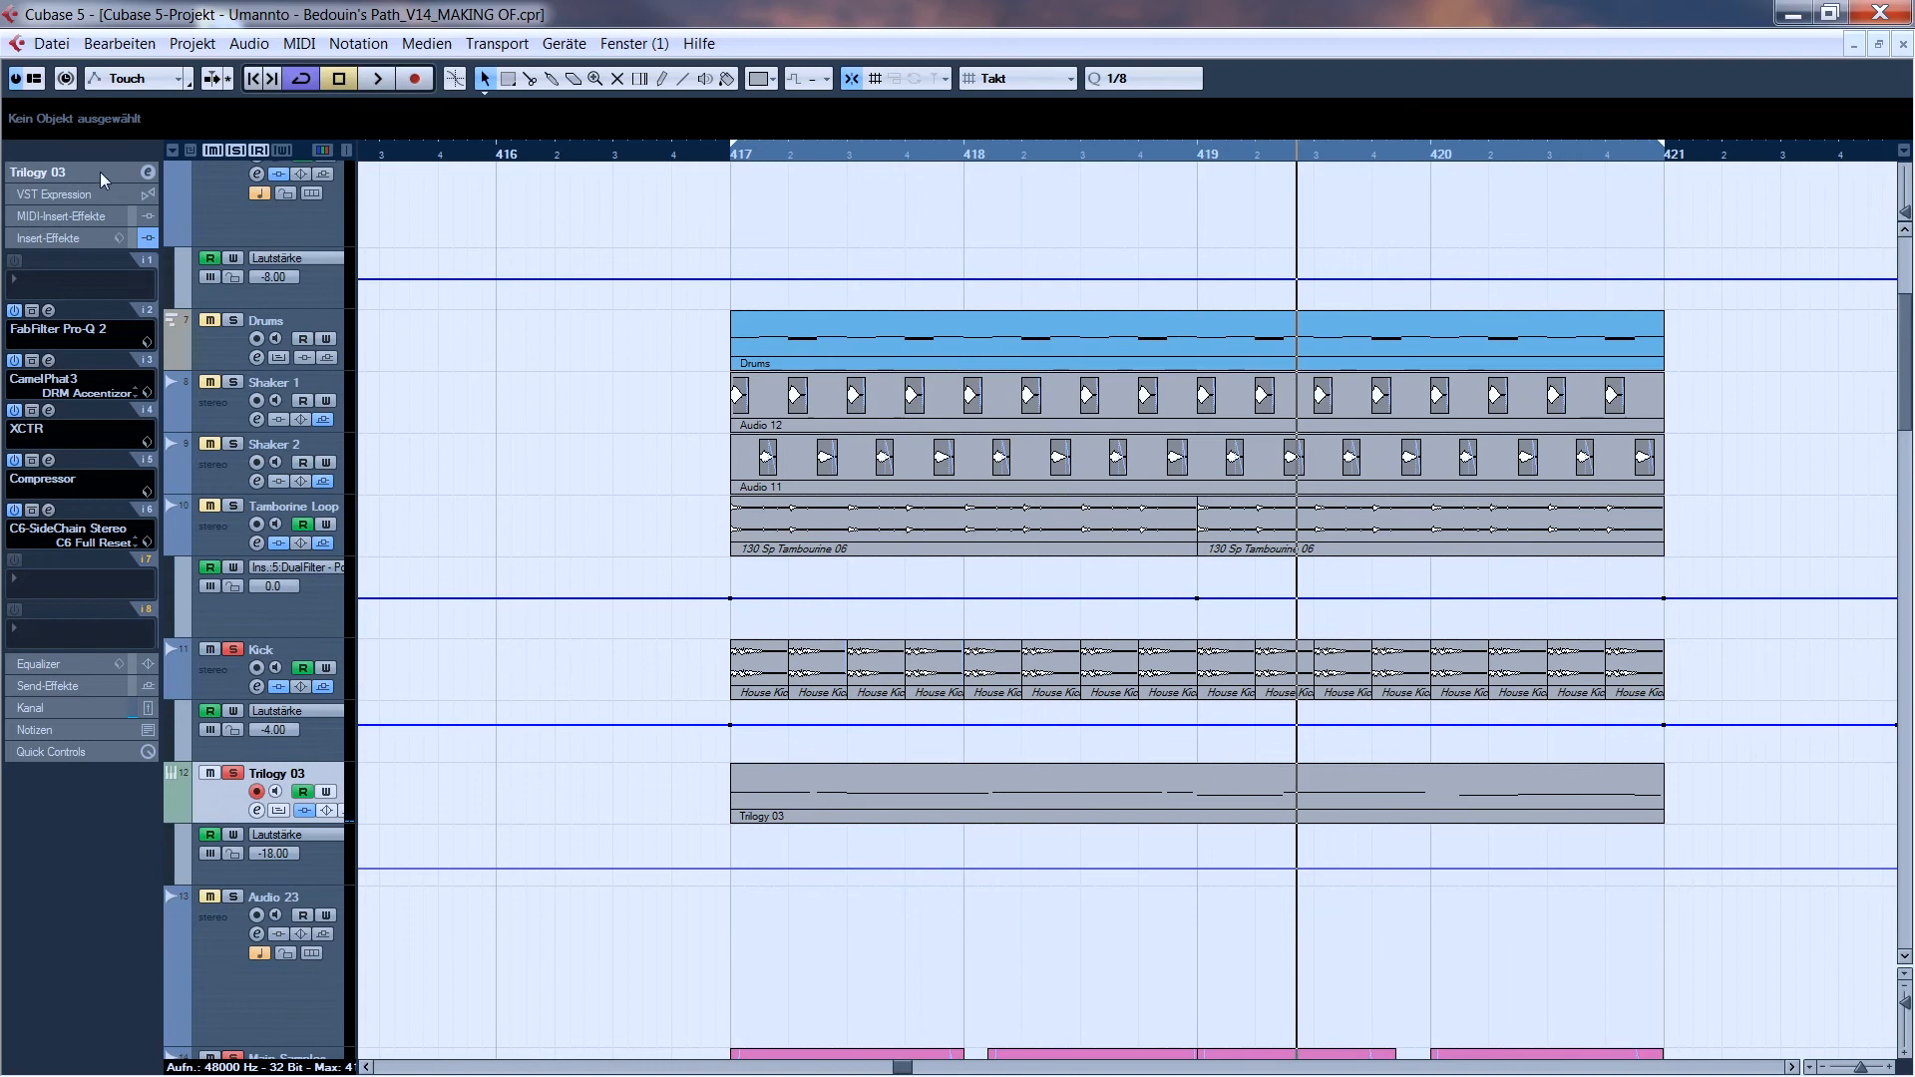
- Solo the Drums track as well, and audition it while examining the samples in its Battery 3 instrument
click(104, 173)
click(237, 335)
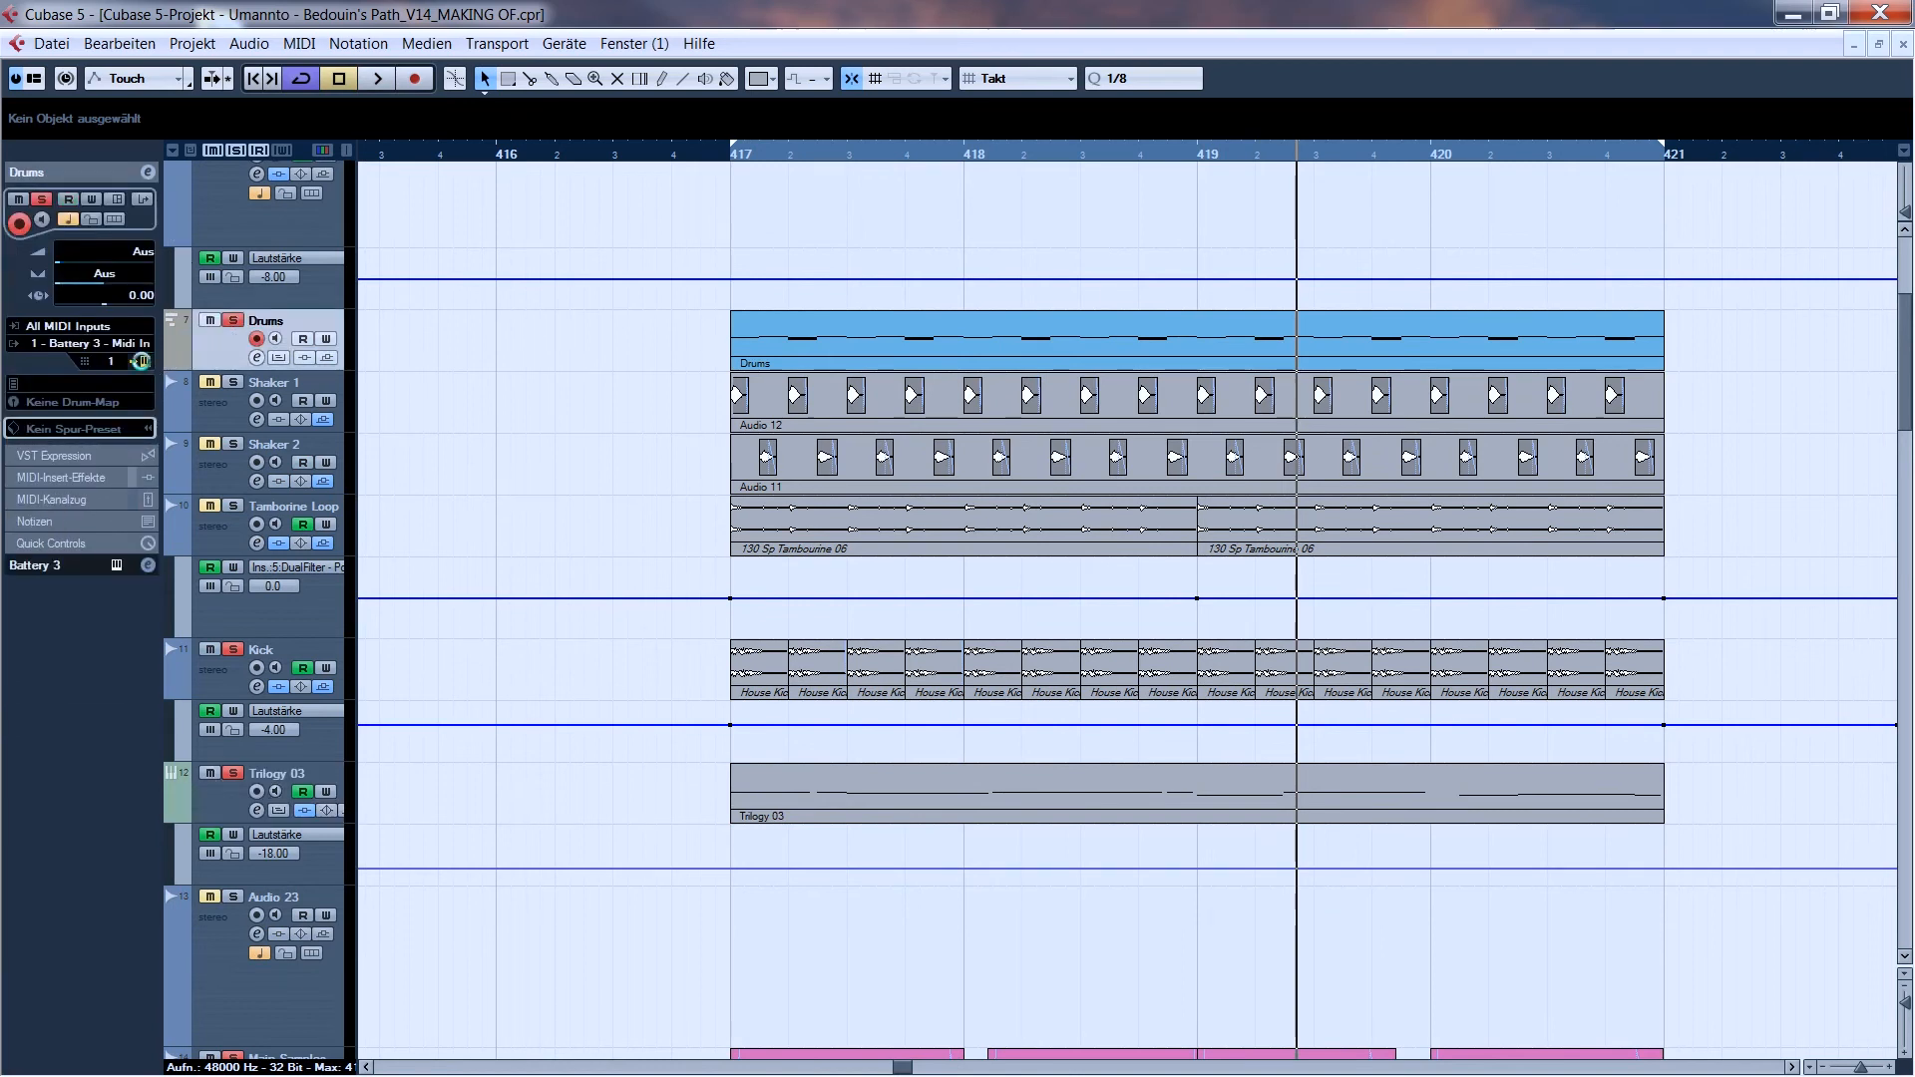
click(146, 361)
key(space)
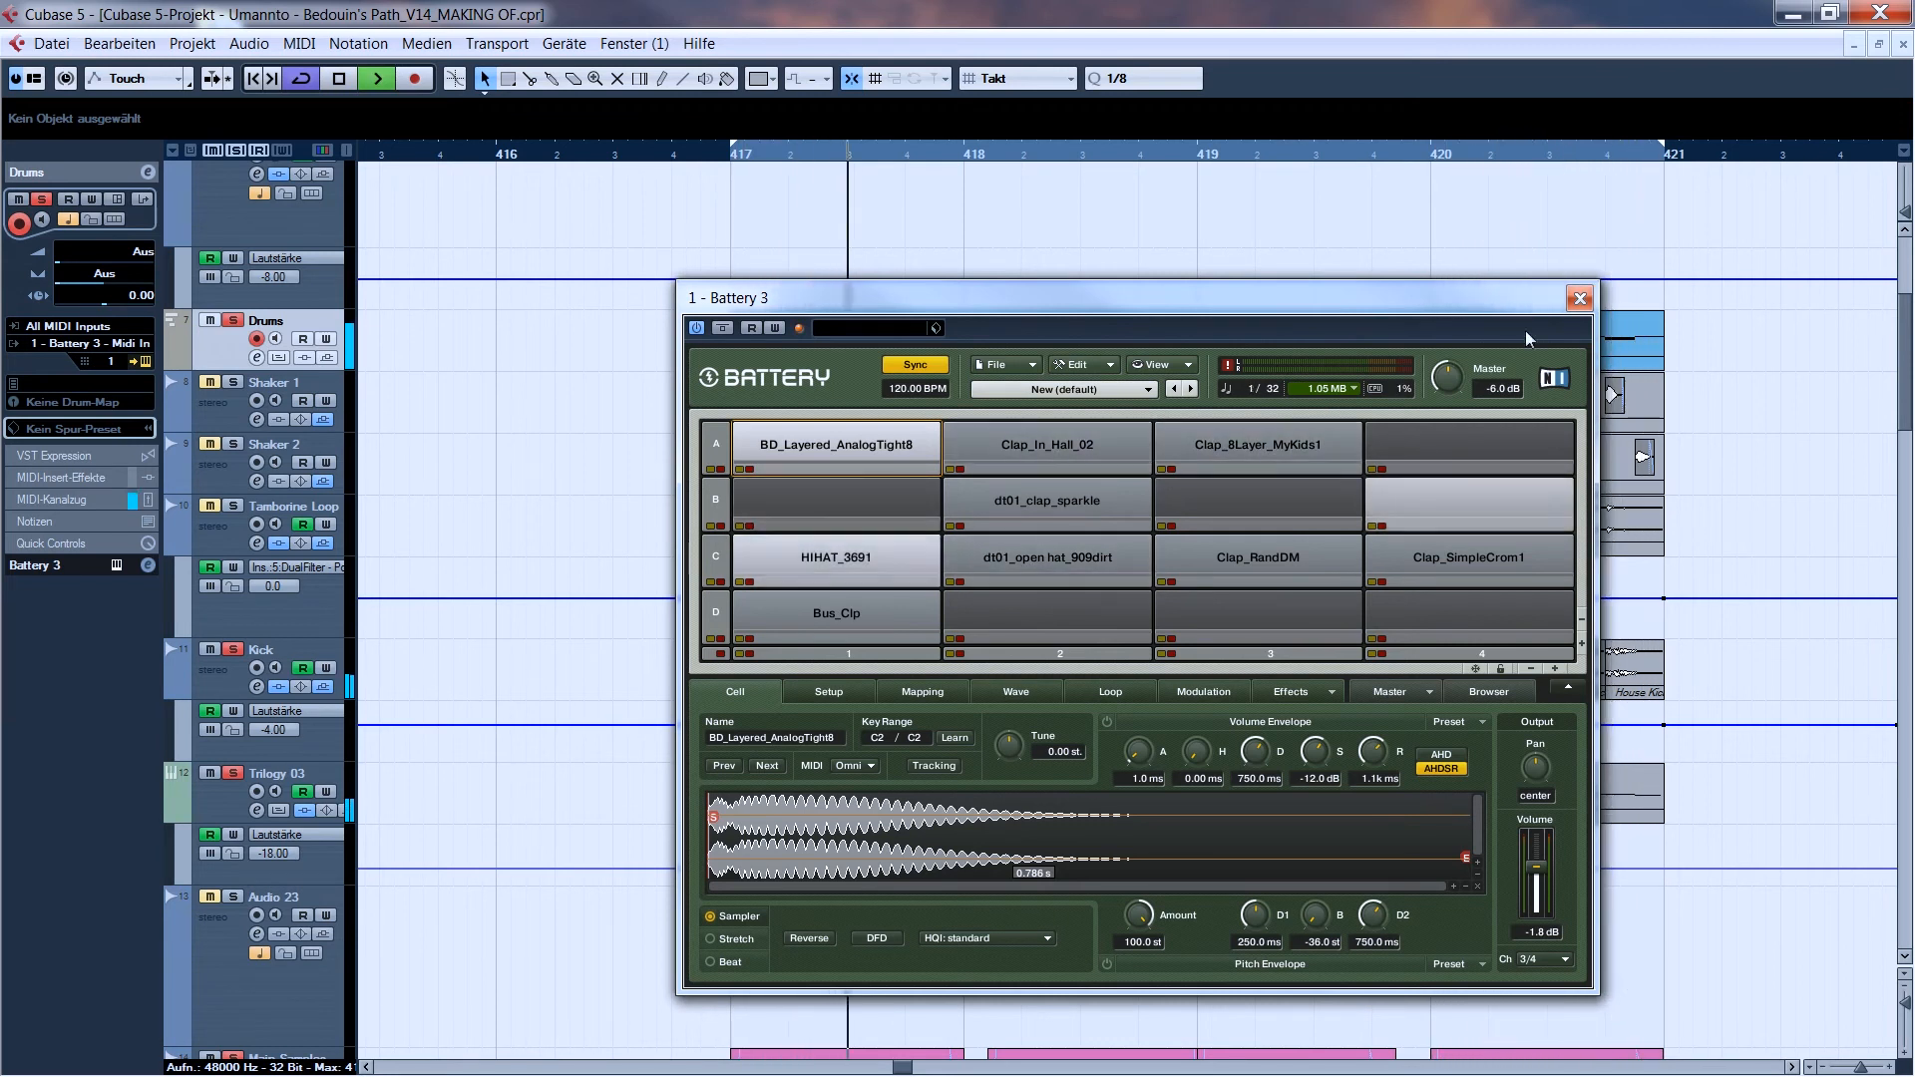
click(1580, 297)
key(space)
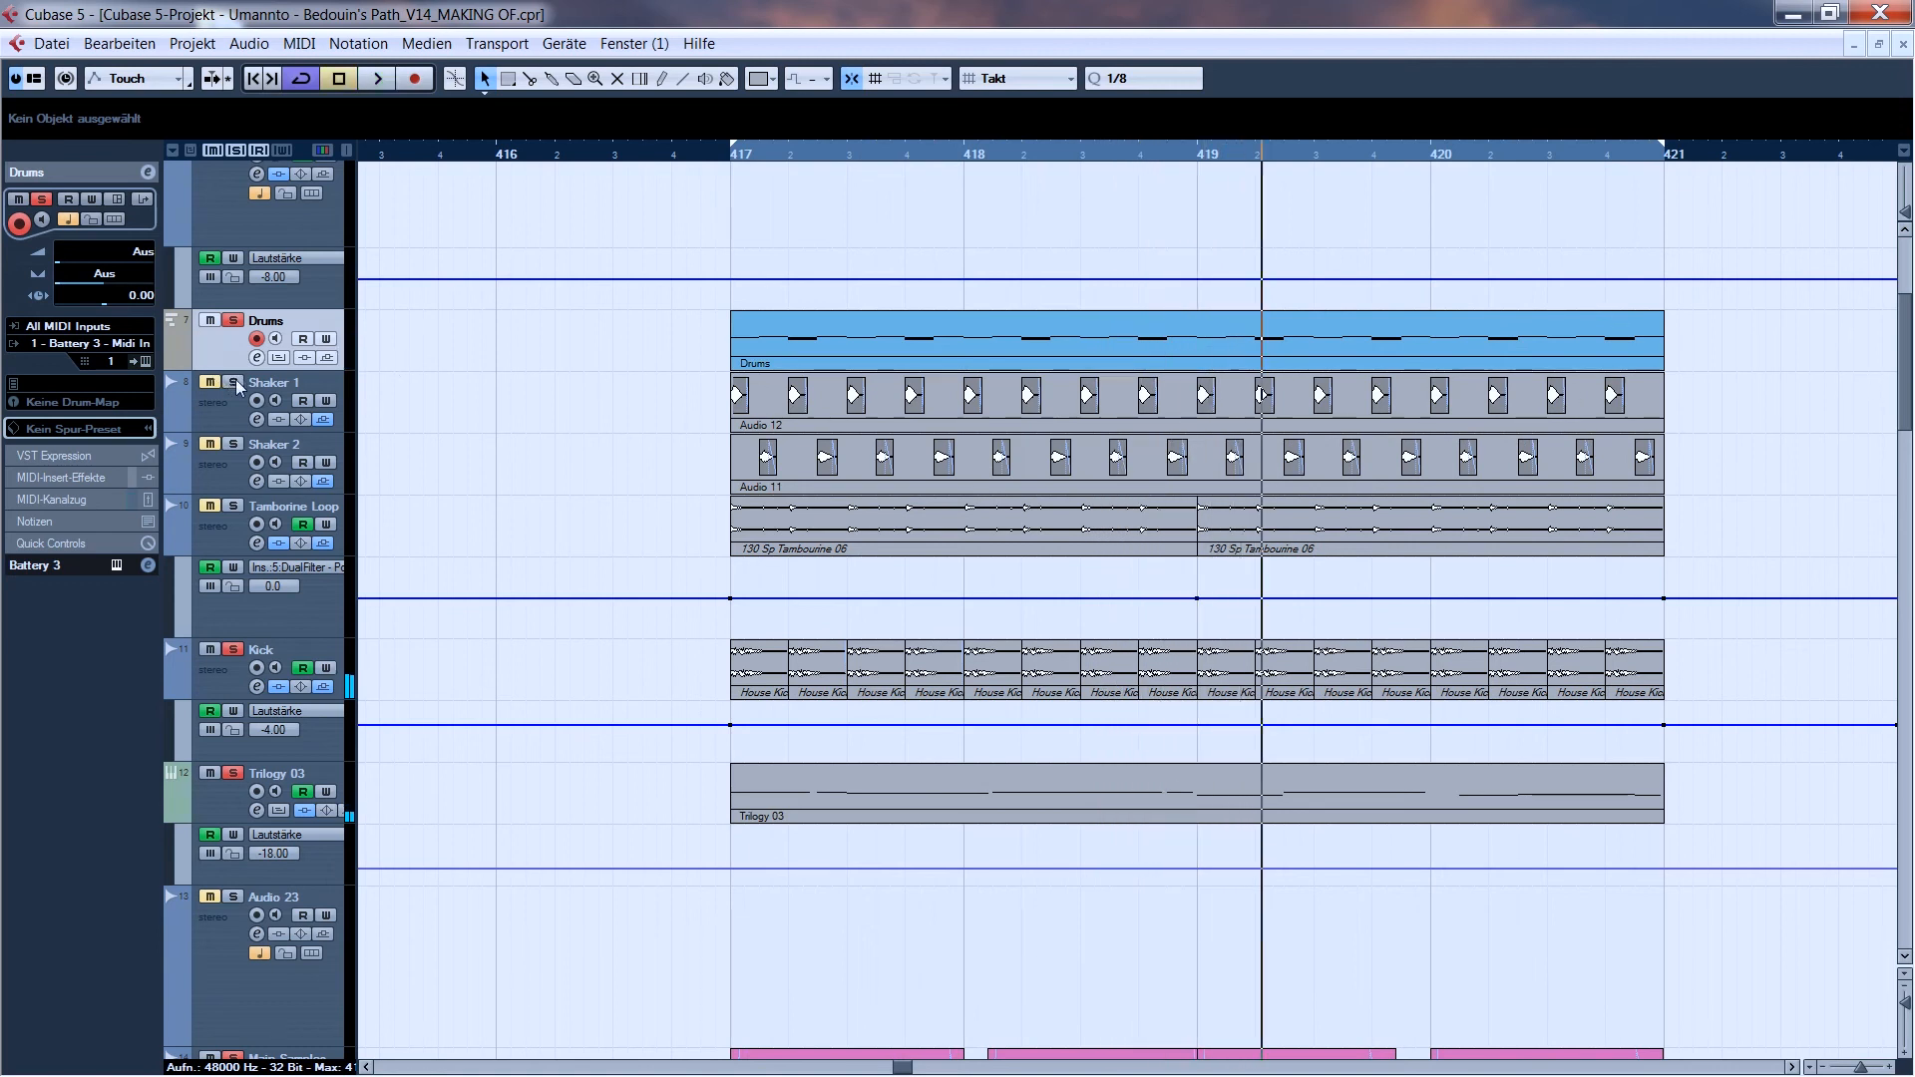
- Play from bar 417 and add Shaker 1, Shaker 2 and the Tamborine Loop to the soloed tracks
click(731, 155)
key(space)
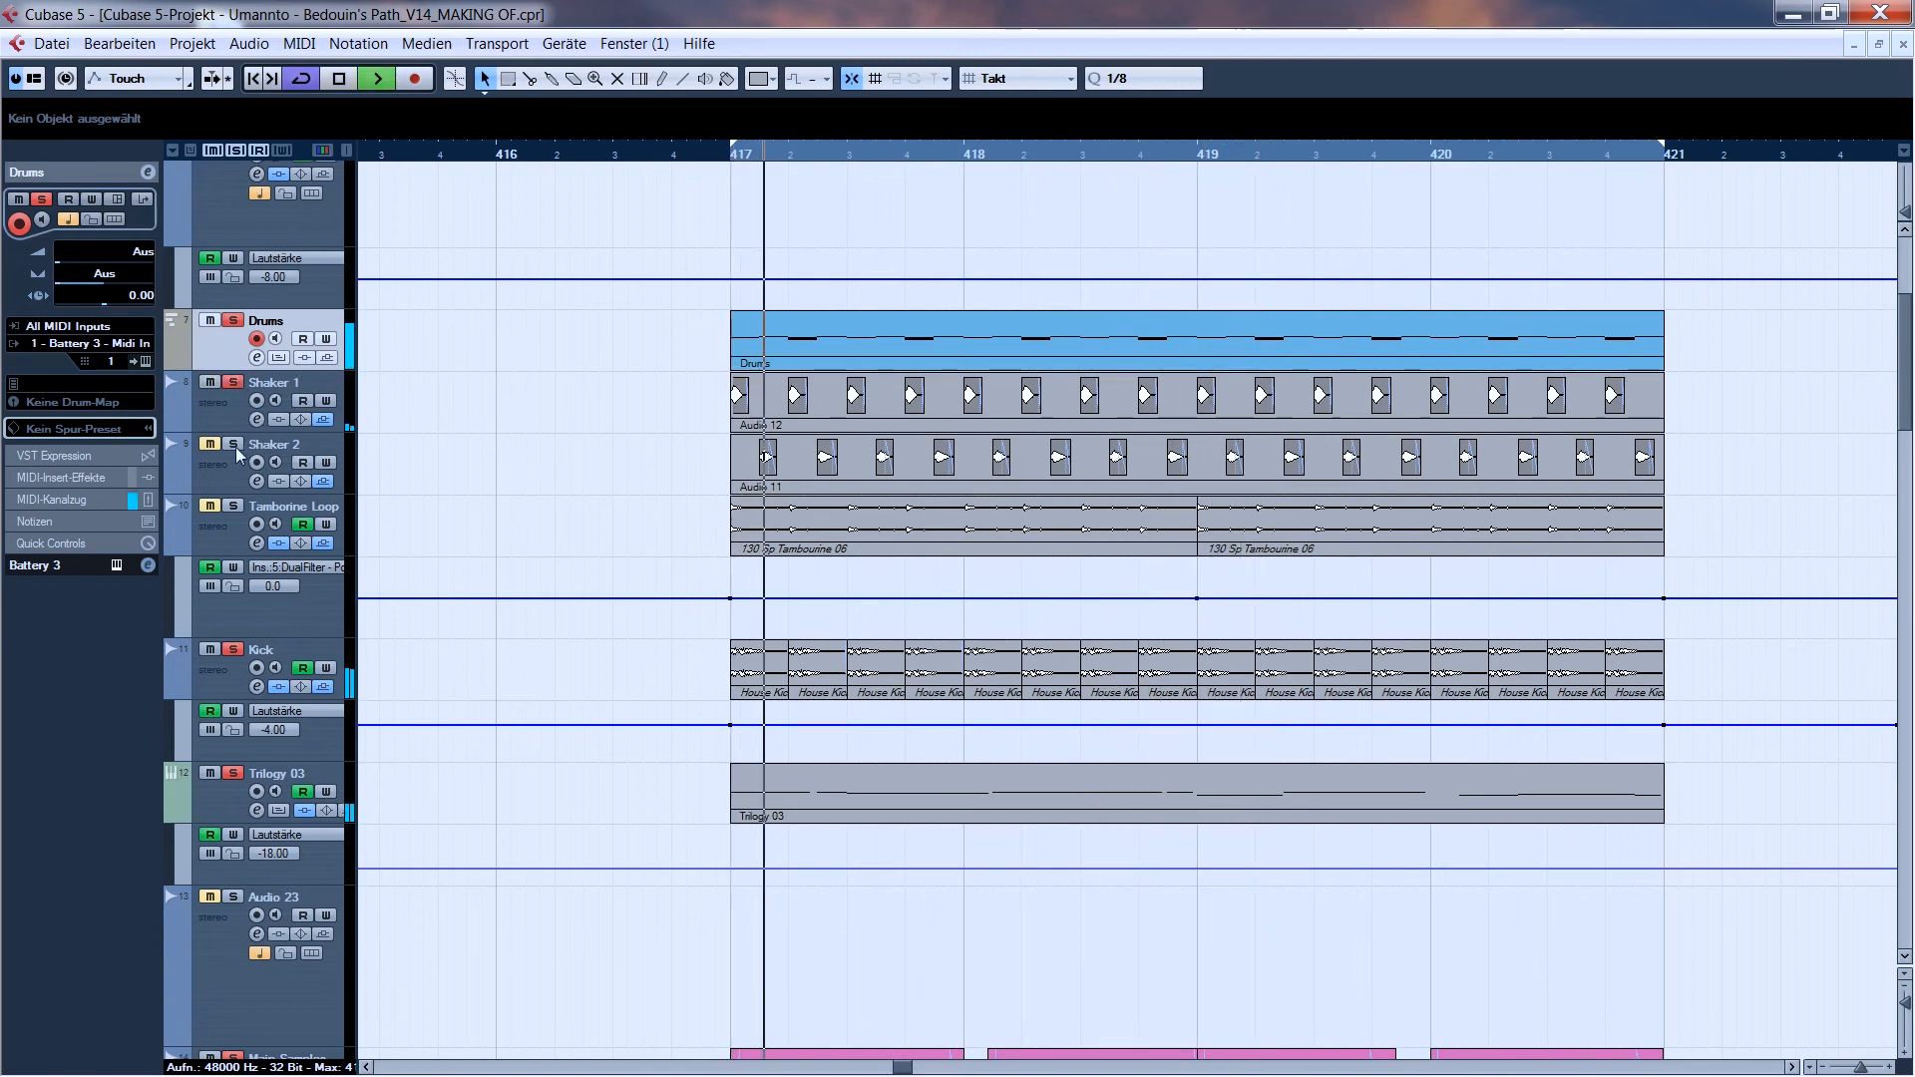
click(232, 507)
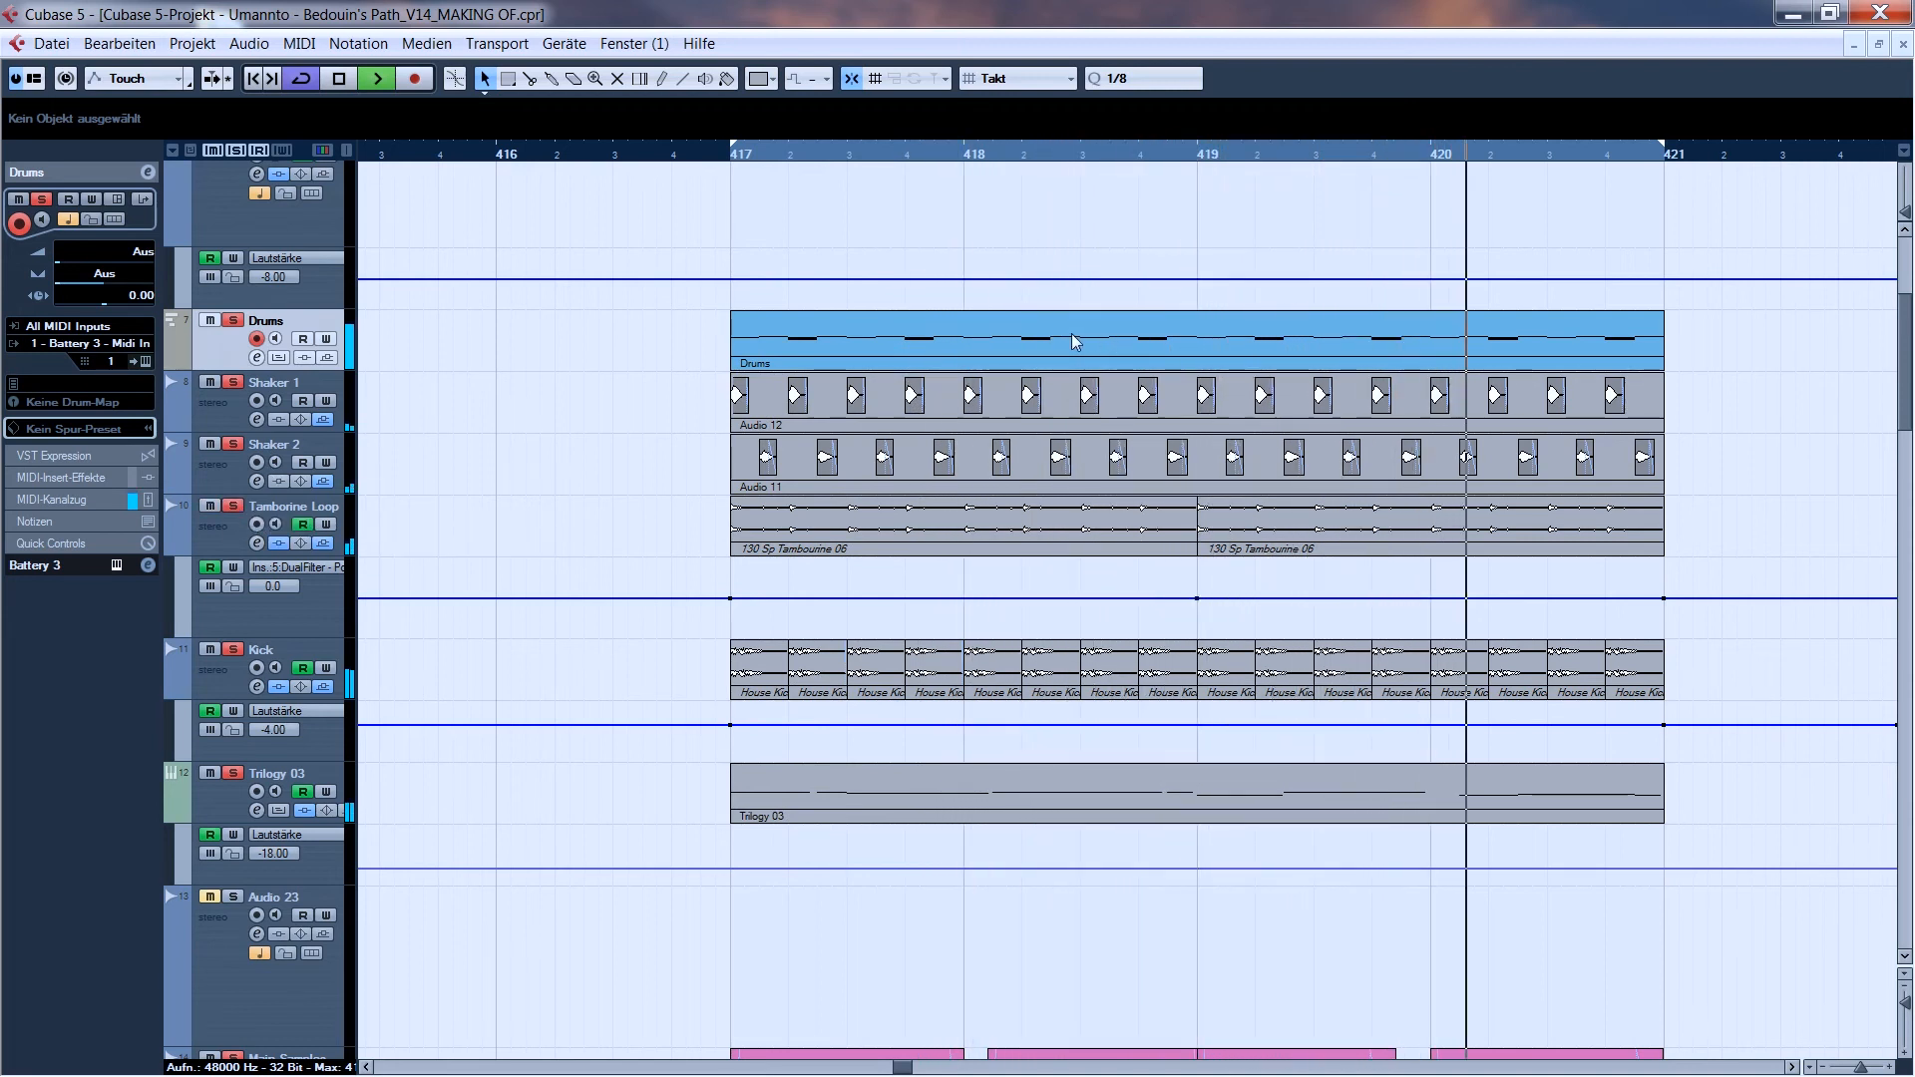
scroll(1781, 431, down, 3)
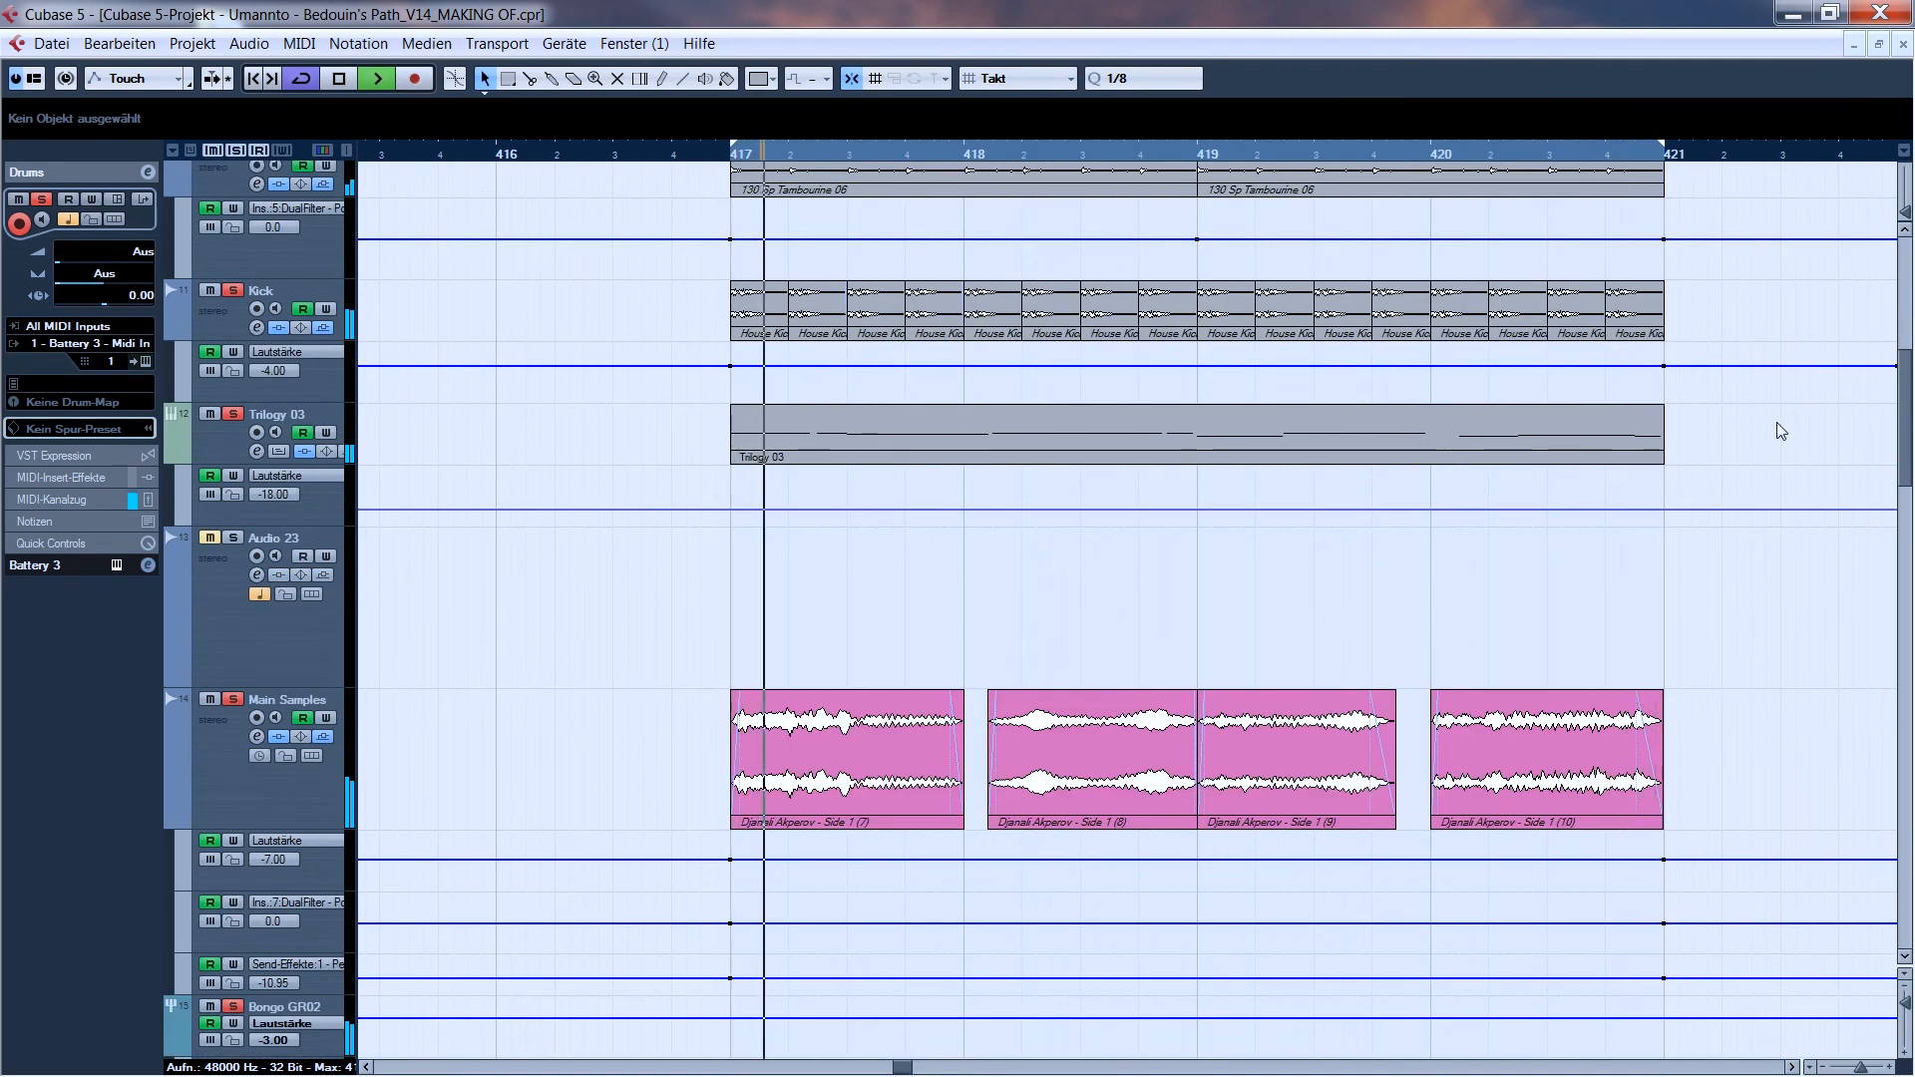